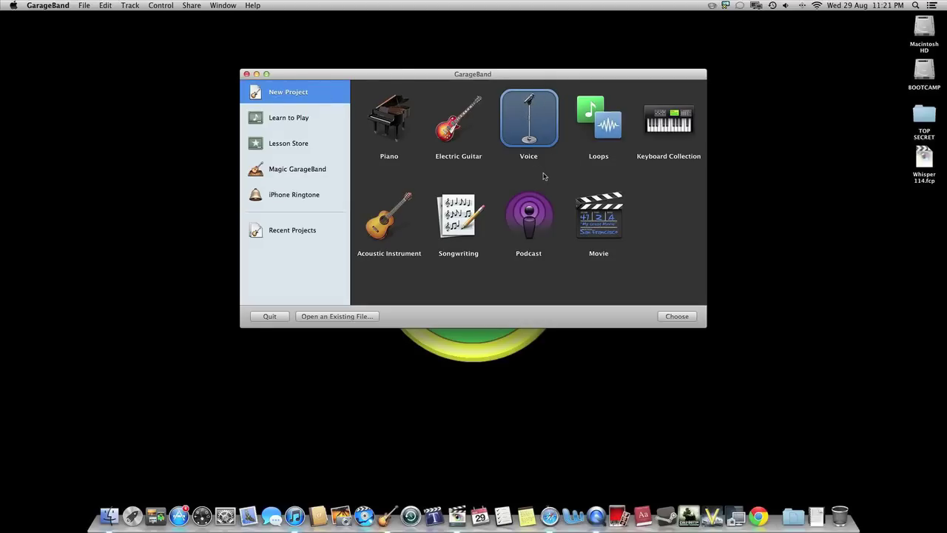
- Create a new project from the Voice template, saved to the Desktop as "Whisper 114"
{"action": "double_click", "coordinate": [530, 133]}
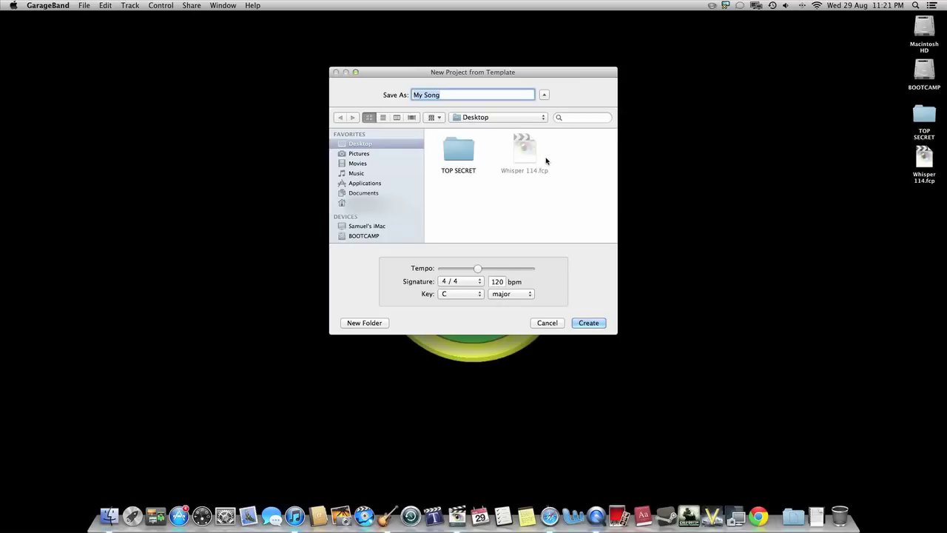
{"action": "type", "text": "Whisper 114"}
{"action": "left_click", "coordinate": [589, 324]}
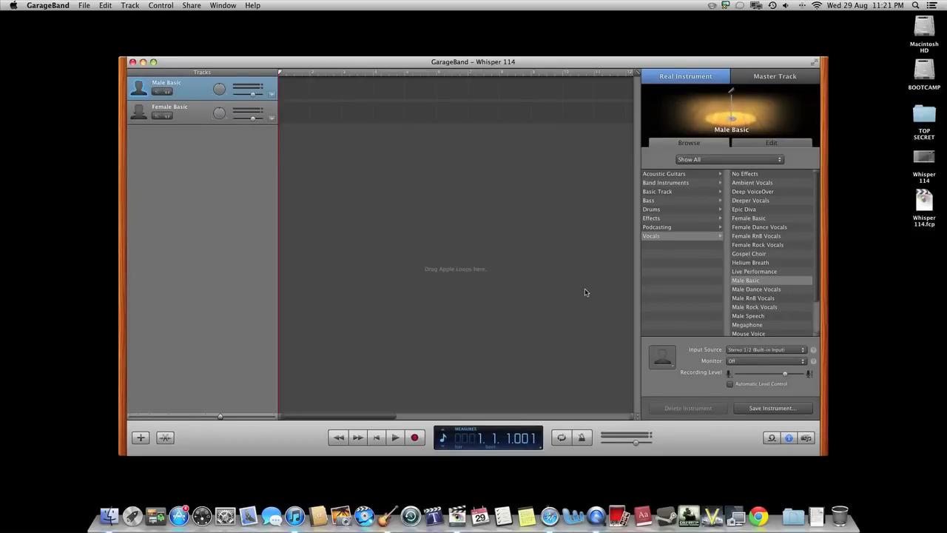
{"action": "left_click_drag", "start_coordinate": [417, 66], "coordinate": [450, 56]}
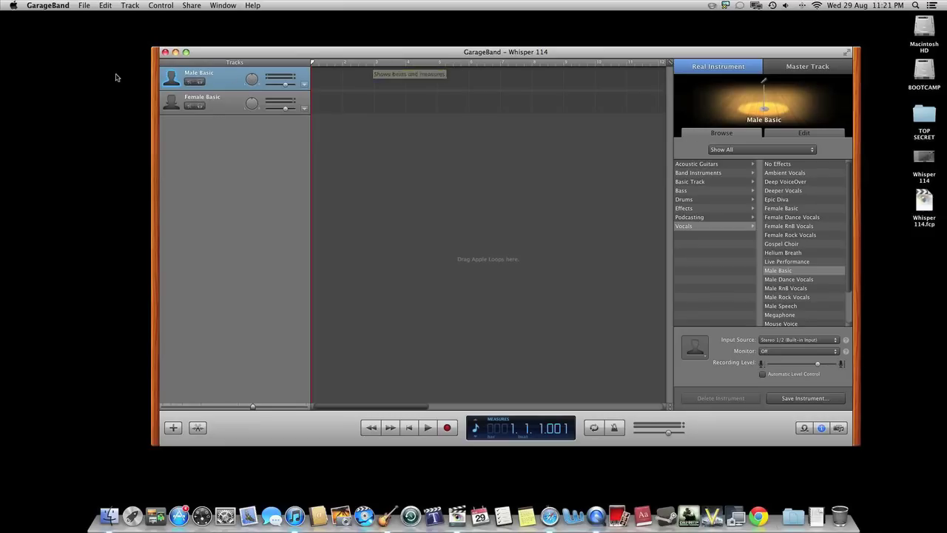
{"action": "key", "text": "super+Tab"}
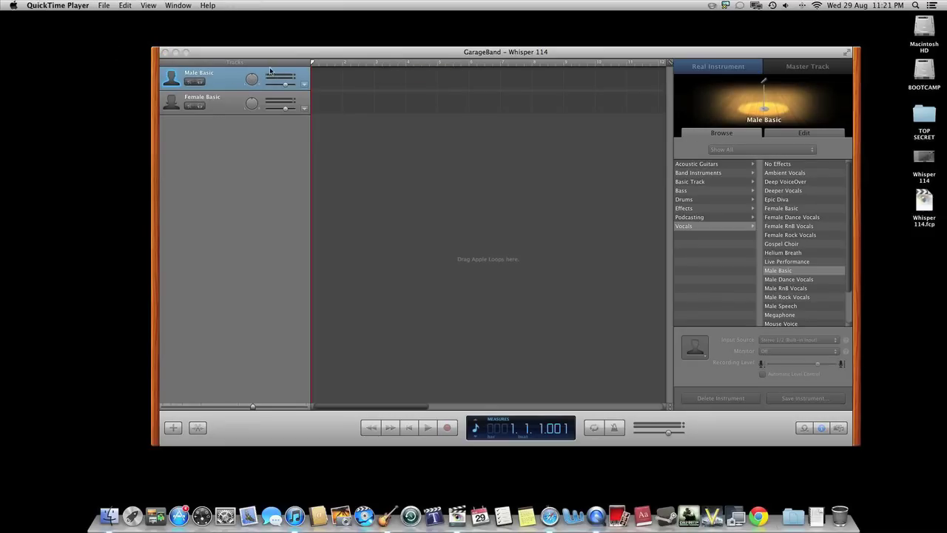
{"action": "left_click_drag", "start_coordinate": [468, 52], "coordinate": [466, 54]}
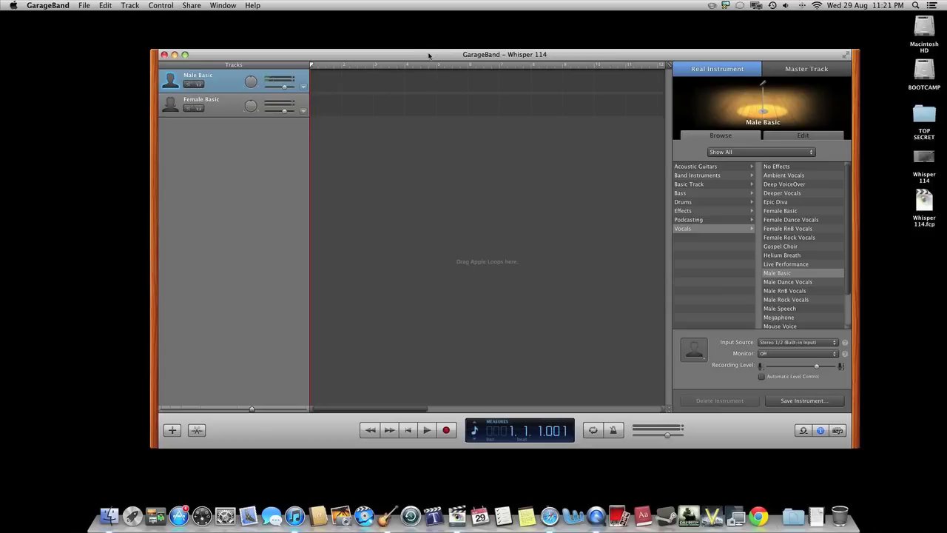
- Delete the Female Basic track from the project
{"action": "left_click", "coordinate": [223, 104]}
{"action": "left_click", "coordinate": [220, 82]}
{"action": "left_click", "coordinate": [226, 105]}
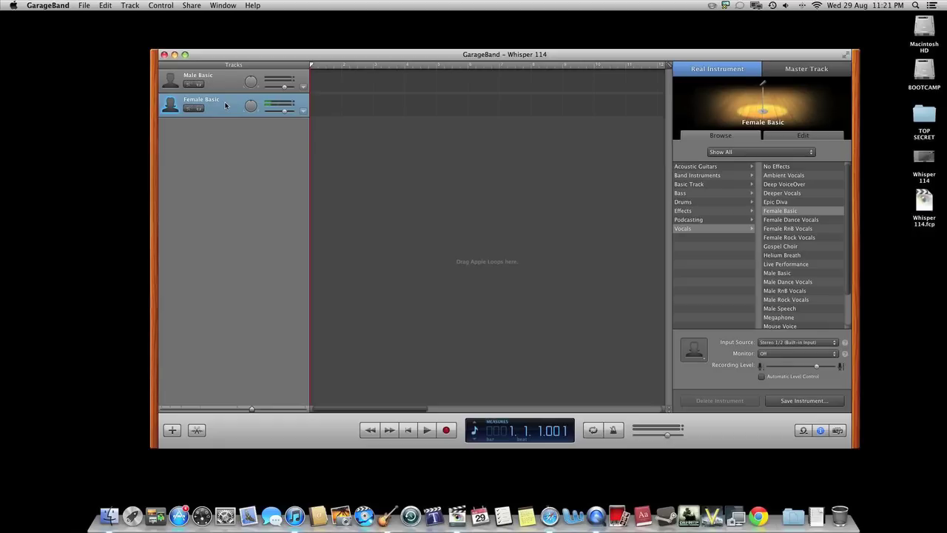
{"action": "key", "text": "super+BackSpace"}
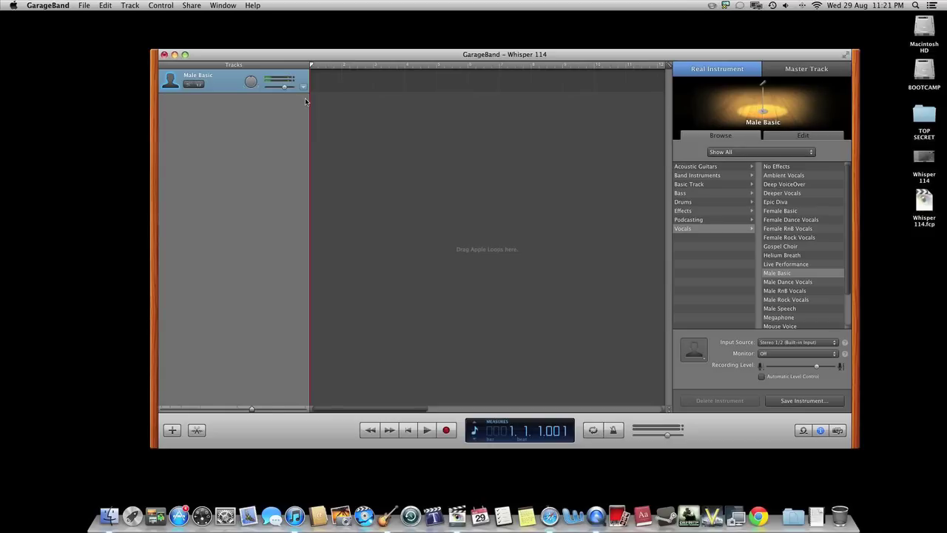
- Turn input monitoring on for the Male Basic track and lower the system volume
{"action": "left_click", "coordinate": [774, 354]}
{"action": "left_click", "coordinate": [774, 361]}
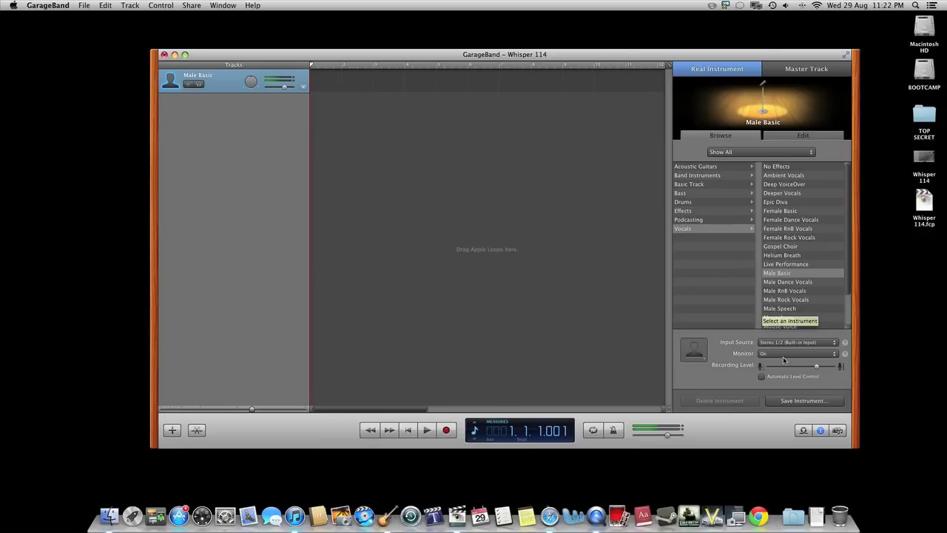
{"action": "key", "text": "XF86AudioLowerVolume"}
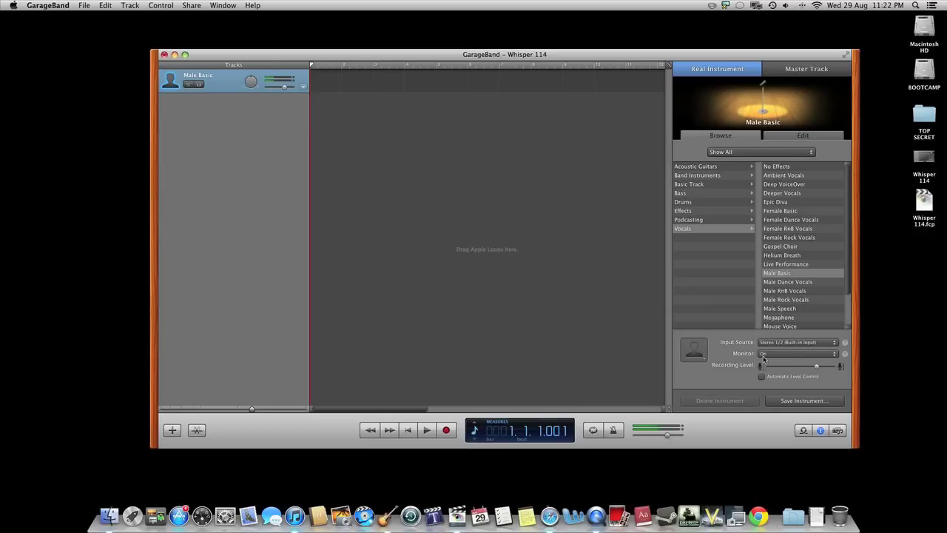
{"action": "left_click", "coordinate": [764, 356]}
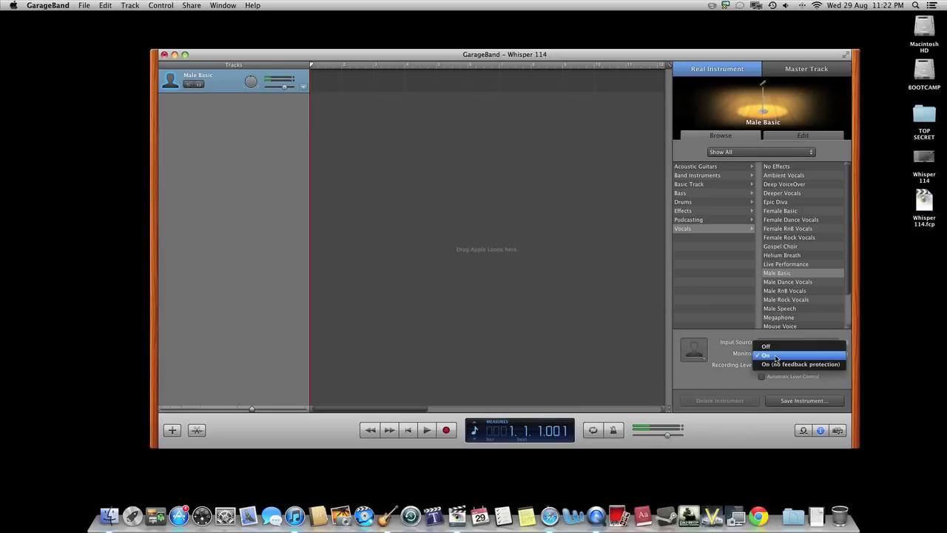
{"action": "left_click", "coordinate": [774, 356]}
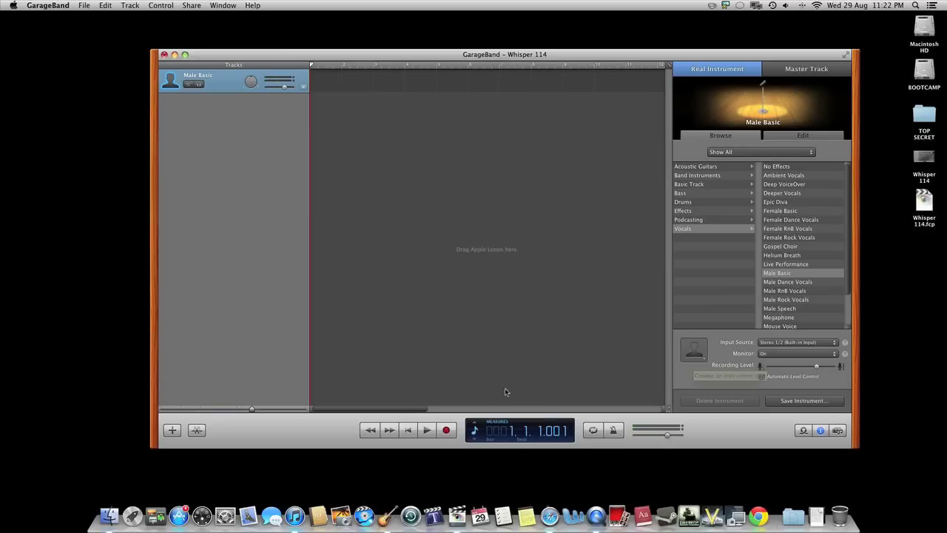
- Switch the project's position display from measures to time and choose the Male Basic instrument in the Vocals category
{"action": "left_click", "coordinate": [476, 425]}
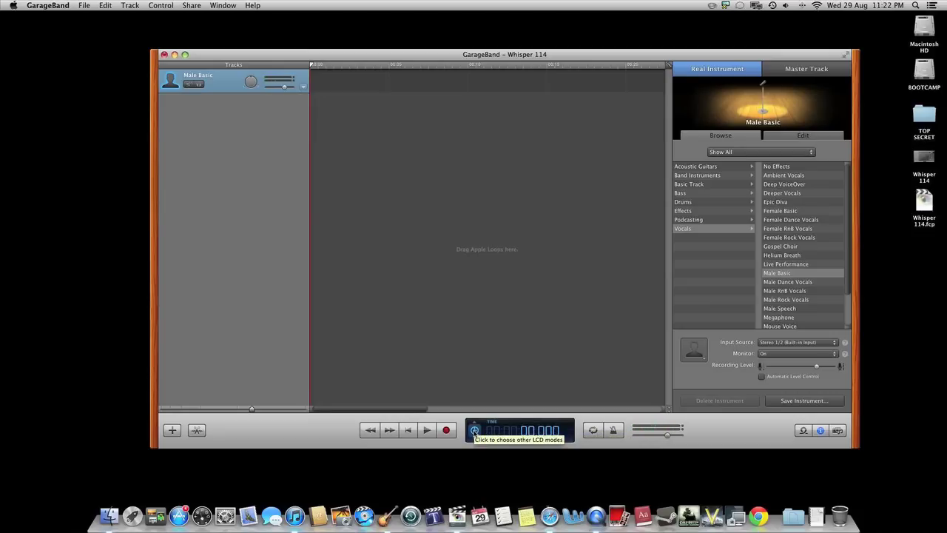
{"action": "left_click", "coordinate": [475, 431]}
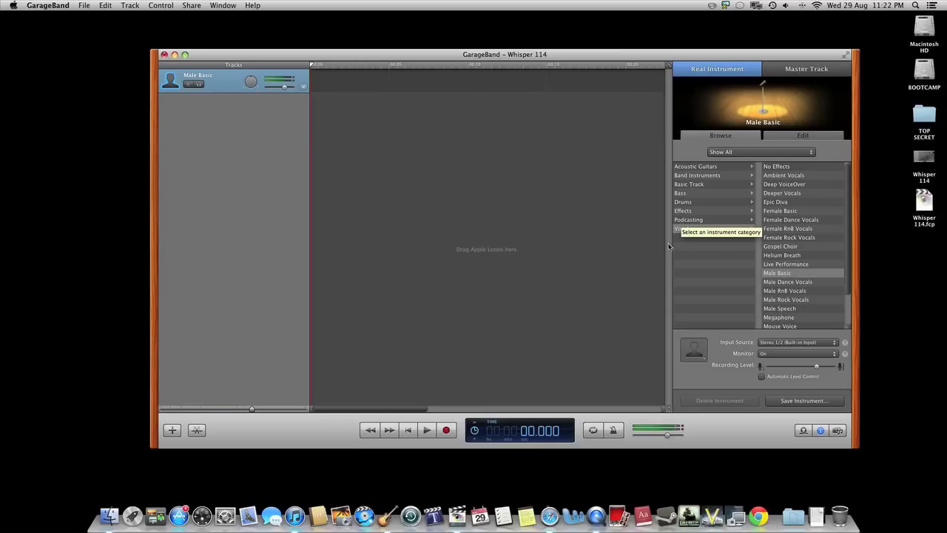
{"action": "left_click", "coordinate": [688, 230]}
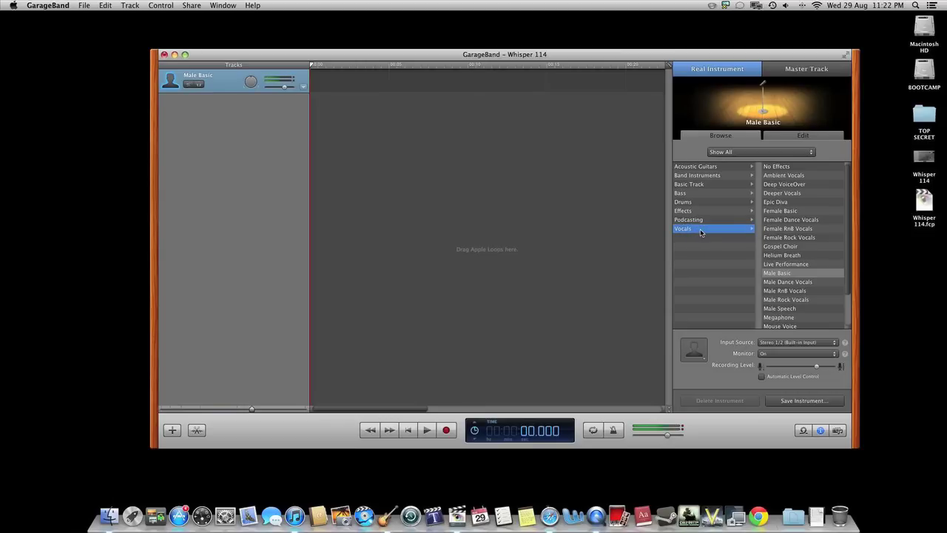
{"action": "left_click", "coordinate": [792, 273]}
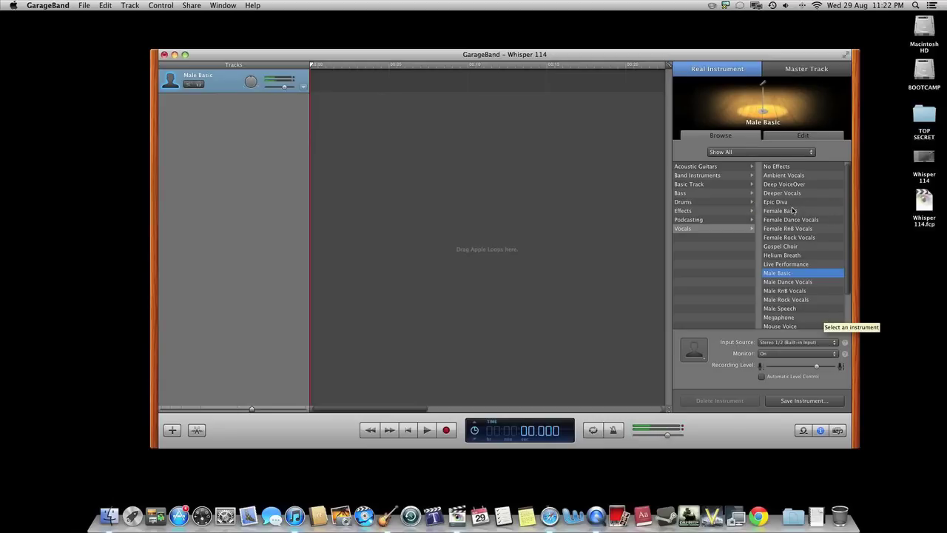
- In the Male Basic effects, keep Bass Reduction on and fine-tune its frequency to about a quarter of the way from Low to High
{"action": "left_click", "coordinate": [799, 138]}
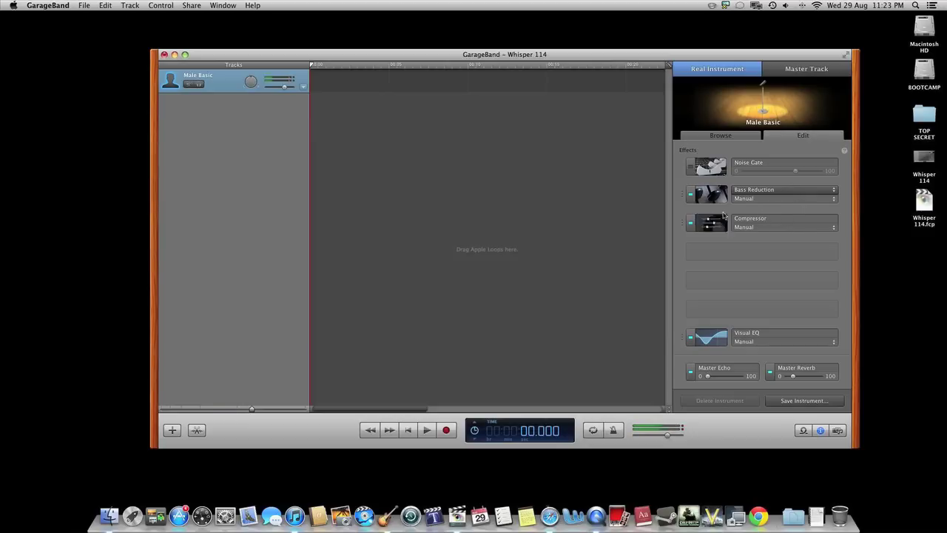
{"action": "left_click", "coordinate": [690, 195]}
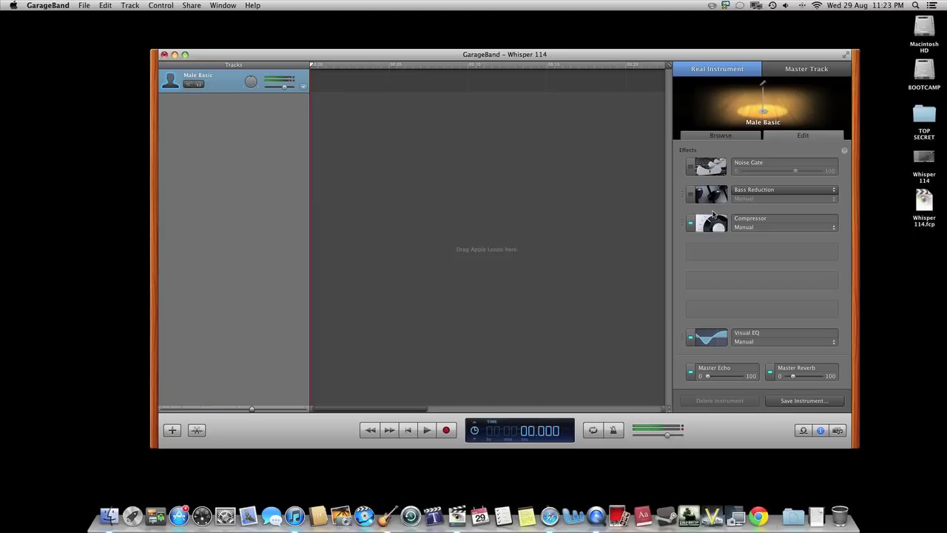
{"action": "left_click", "coordinate": [690, 195]}
{"action": "left_click", "coordinate": [709, 193]}
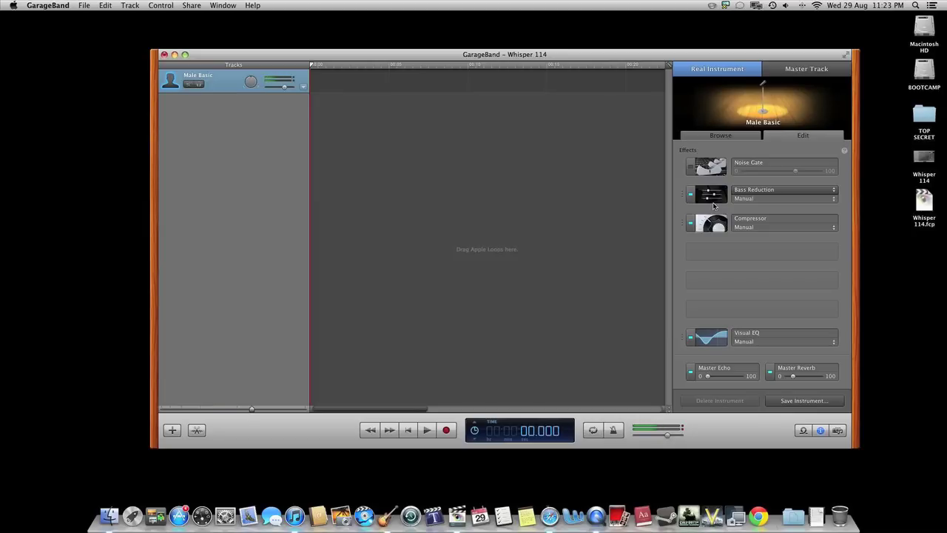
{"action": "left_click_drag", "start_coordinate": [432, 197], "coordinate": [437, 198]}
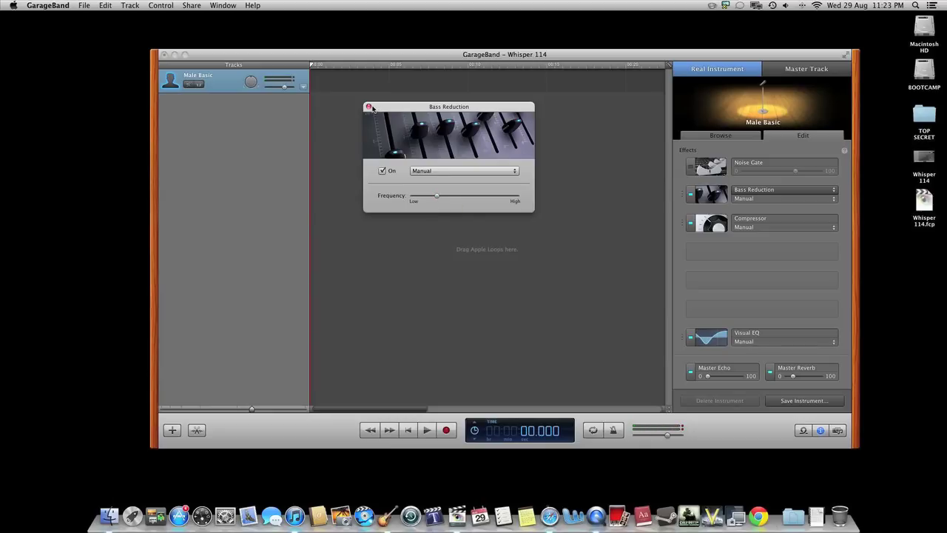
{"action": "left_click_drag", "start_coordinate": [437, 197], "coordinate": [435, 198]}
{"action": "left_click", "coordinate": [369, 107]}
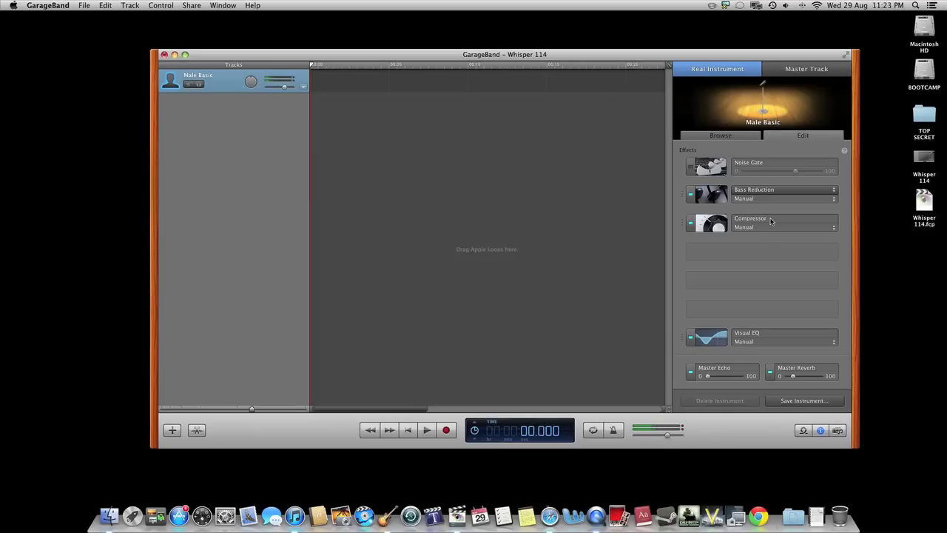
- Turn off the Compressor effect on the track and raise the system volume
{"action": "left_click", "coordinate": [696, 227]}
{"action": "left_click", "coordinate": [689, 225]}
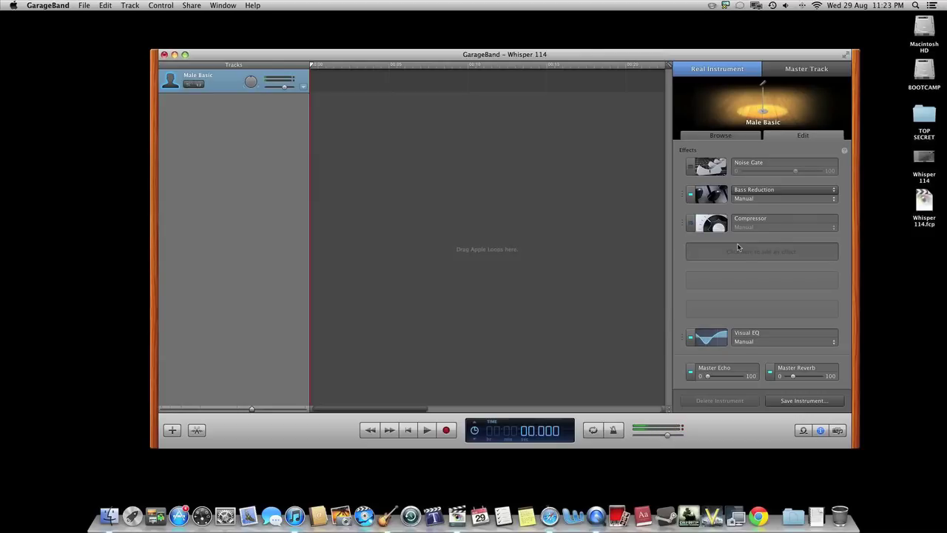
{"action": "key", "text": "XF86AudioRaiseVolume"}
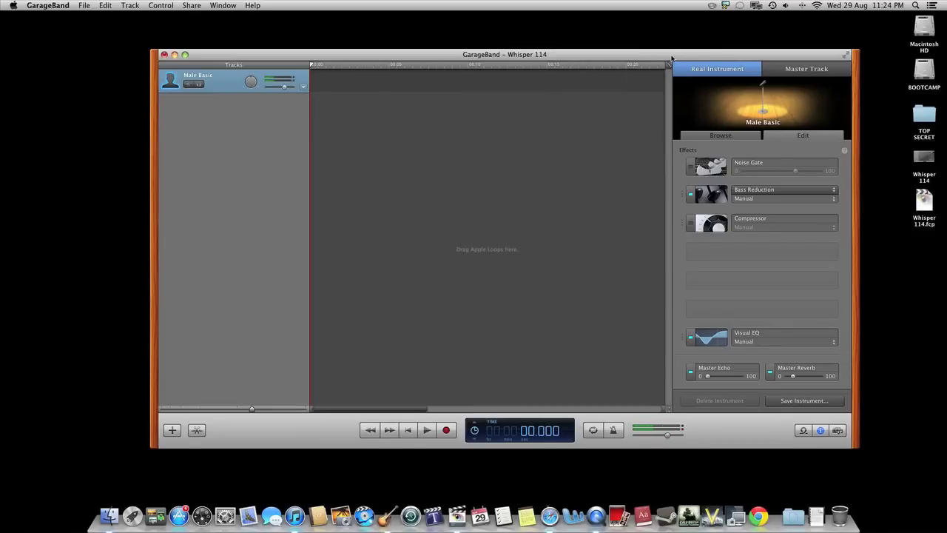
{"action": "left_click_drag", "start_coordinate": [672, 58], "coordinate": [674, 52]}
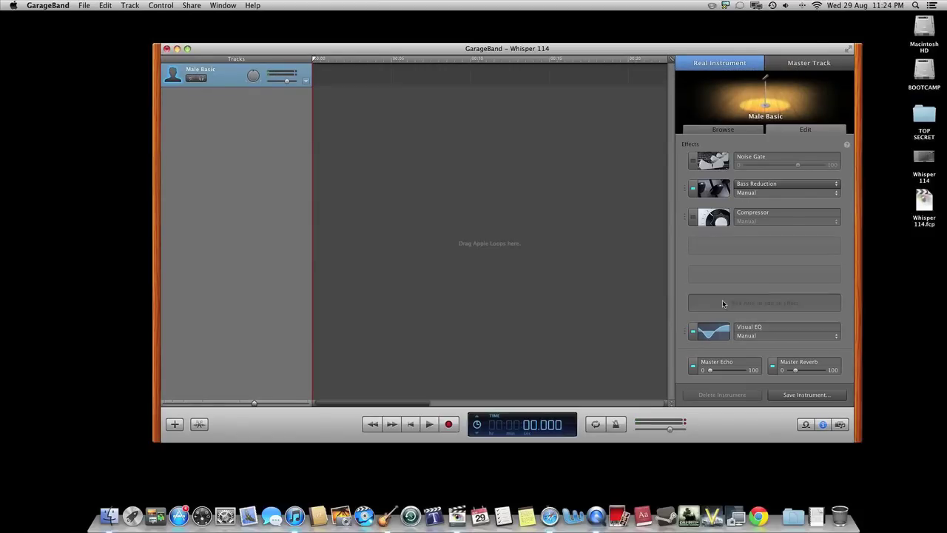
- Open the track's Visual EQ, apply the Vocal Presence preset, and turn on the Analyzer
{"action": "left_click", "coordinate": [763, 329]}
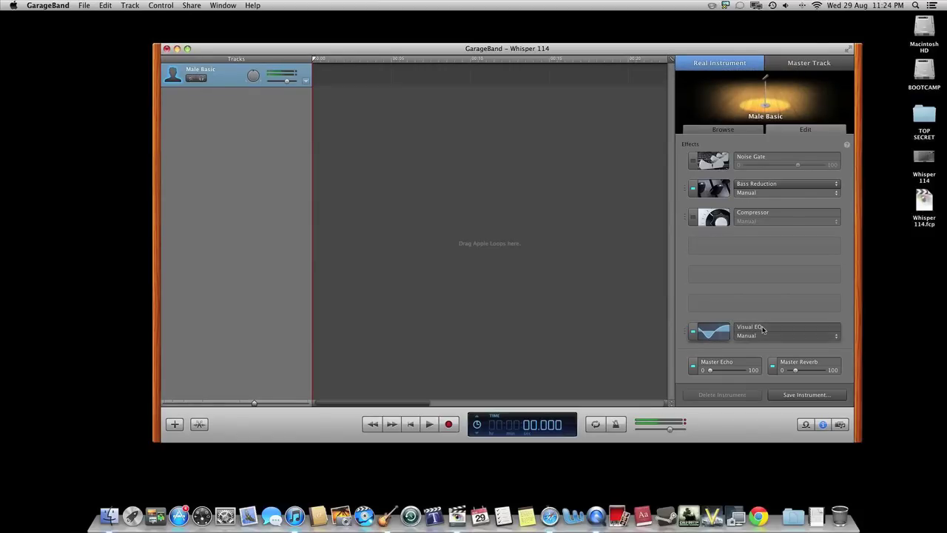
{"action": "left_click", "coordinate": [710, 330]}
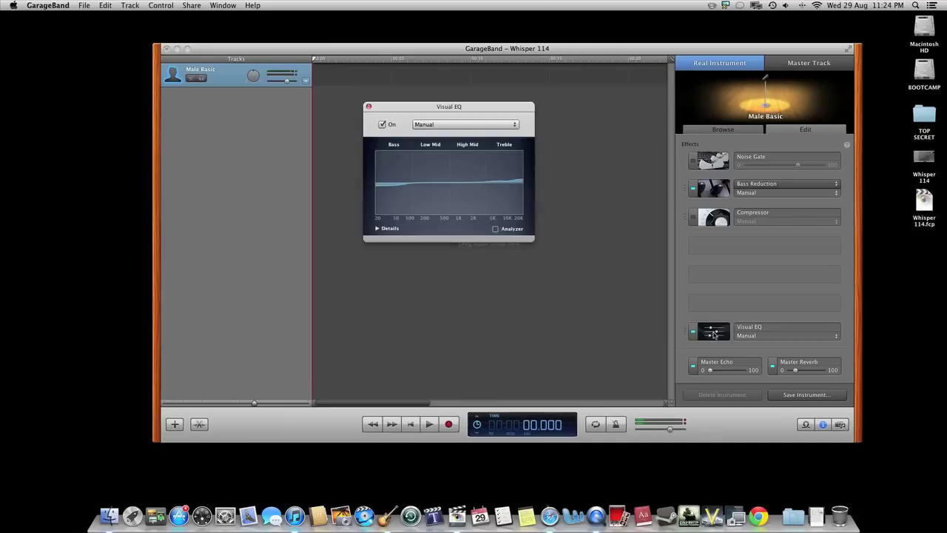
{"action": "left_click", "coordinate": [478, 127]}
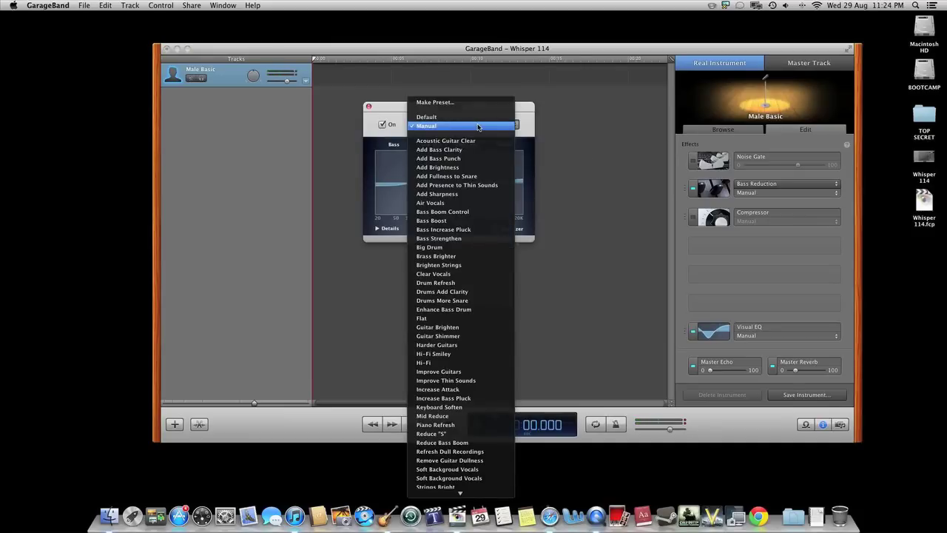
{"action": "scroll", "coordinate": [474, 140], "scroll_direction": "down", "scroll_amount": 3}
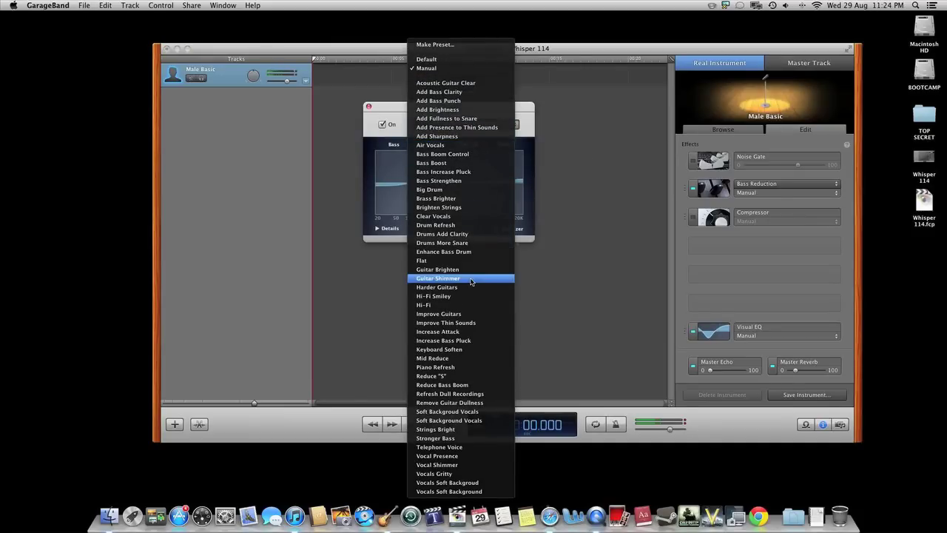
{"action": "left_click", "coordinate": [462, 456]}
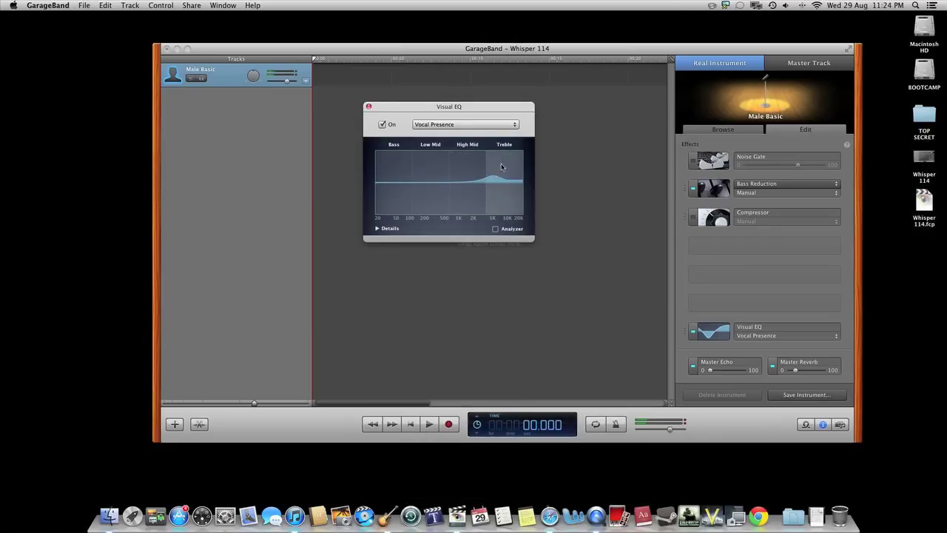
{"action": "left_click", "coordinate": [495, 228]}
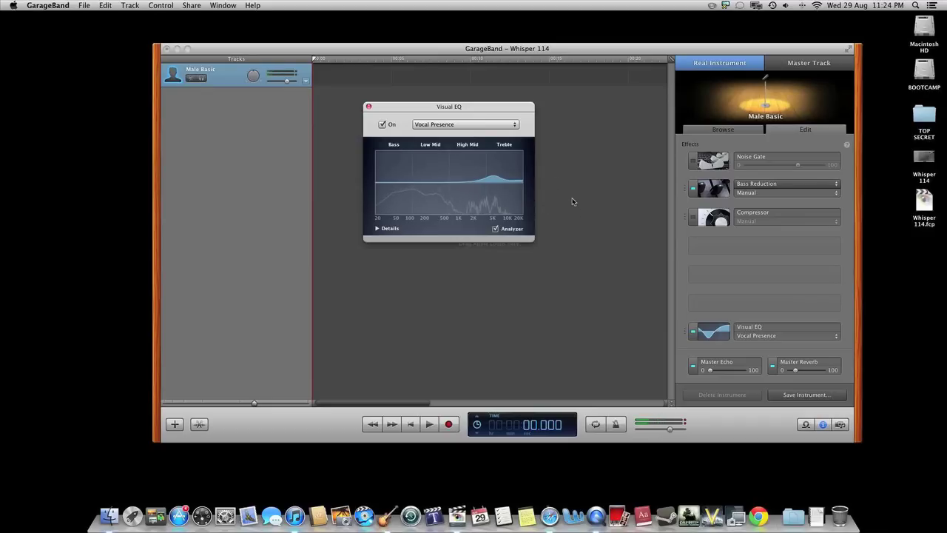
- Apply the Reduce "S" preset to the Visual EQ
{"action": "left_click", "coordinate": [483, 125]}
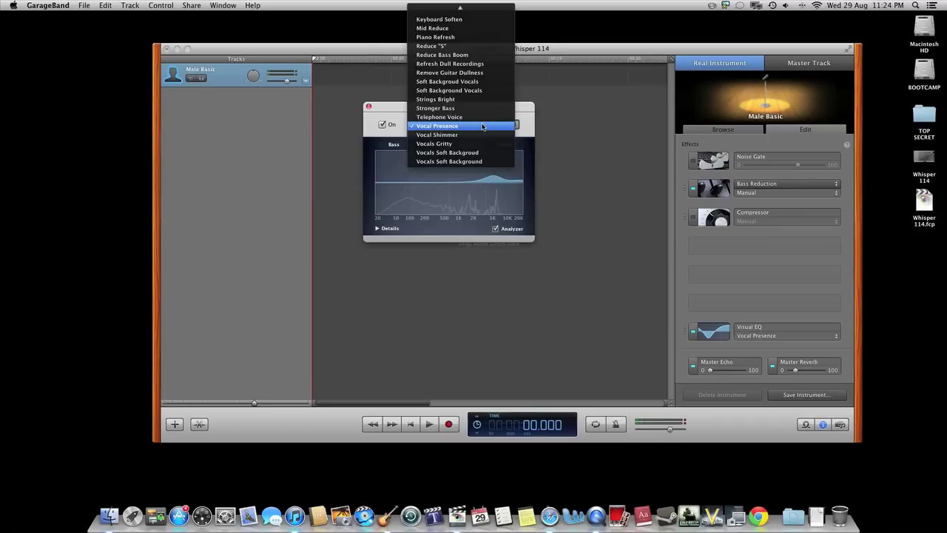
{"action": "scroll", "coordinate": [482, 126], "scroll_direction": "up", "scroll_amount": 10}
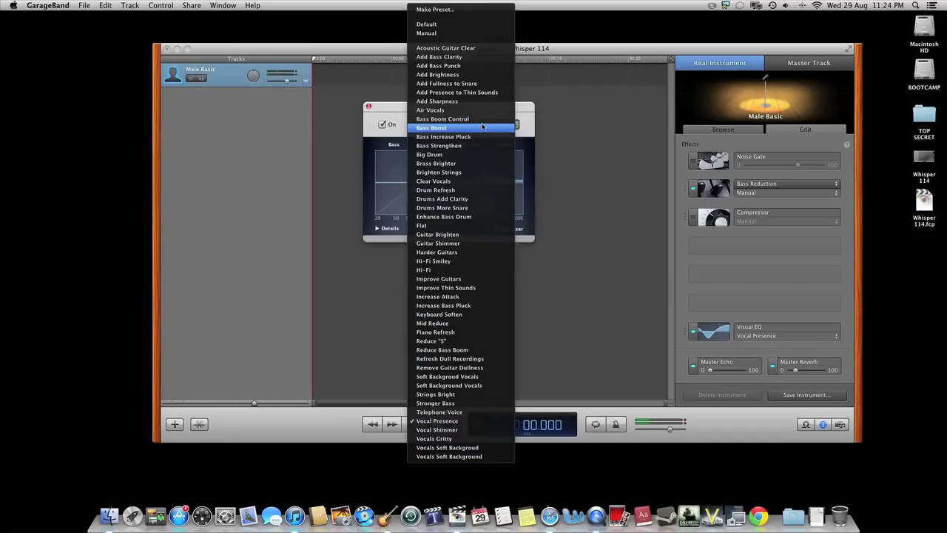
{"action": "left_click", "coordinate": [438, 341]}
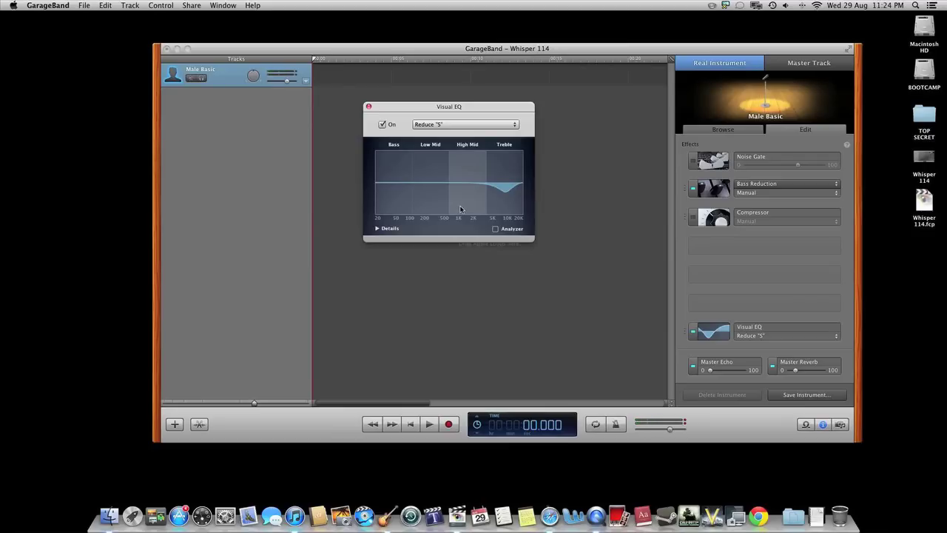
- Apply the Hi-Fi preset to the Visual EQ and move its window slightly aside
{"action": "left_click", "coordinate": [475, 125]}
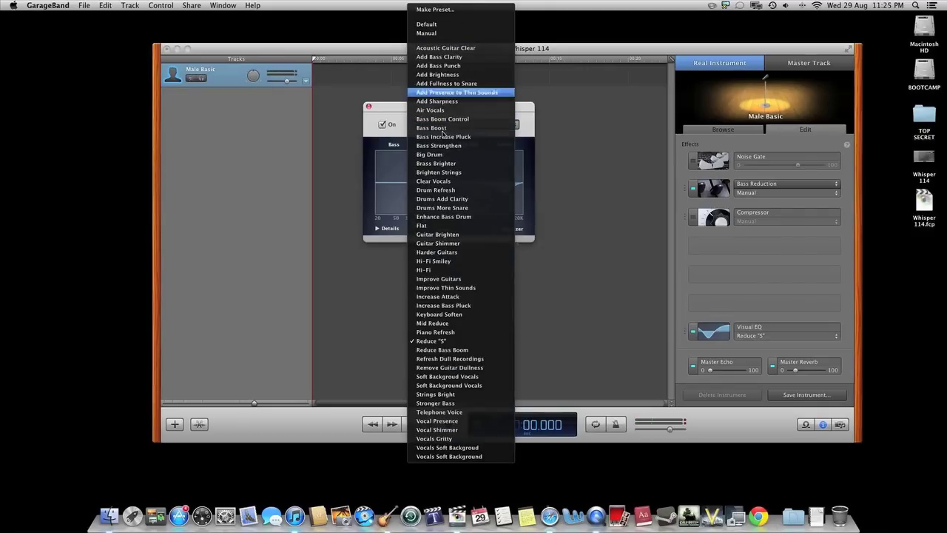
{"action": "left_click", "coordinate": [492, 269]}
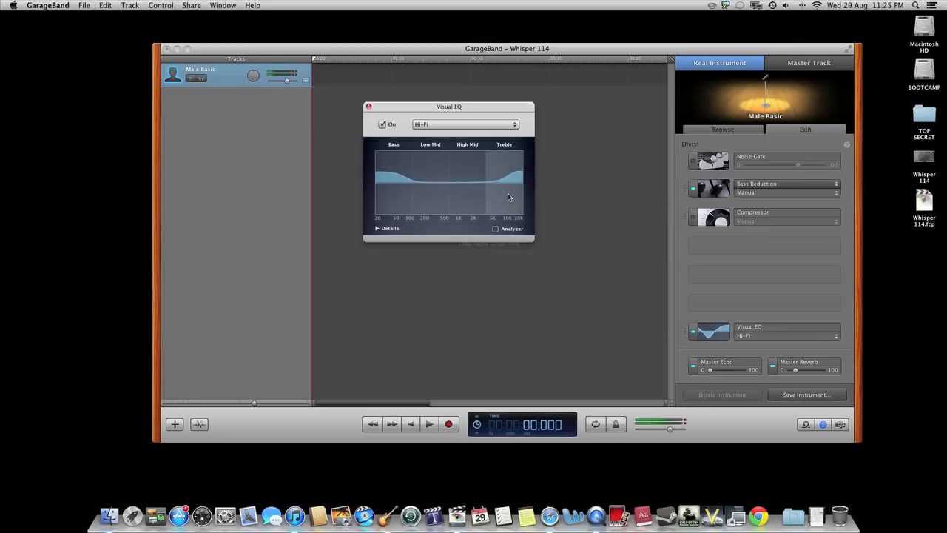
{"action": "left_click_drag", "start_coordinate": [500, 110], "coordinate": [524, 108]}
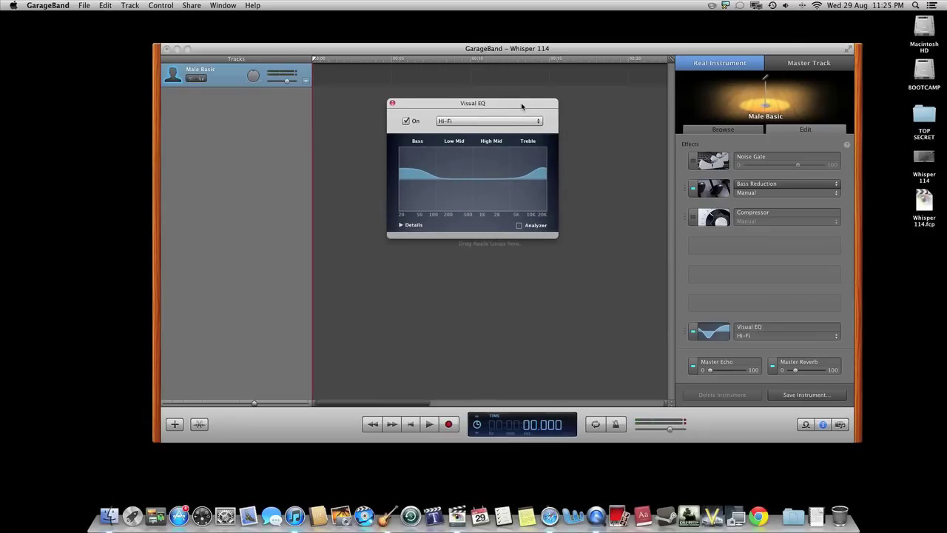
- Apply the Vocal Presence preset to the Visual EQ and close its window
{"action": "left_click_drag", "start_coordinate": [522, 107], "coordinate": [527, 106]}
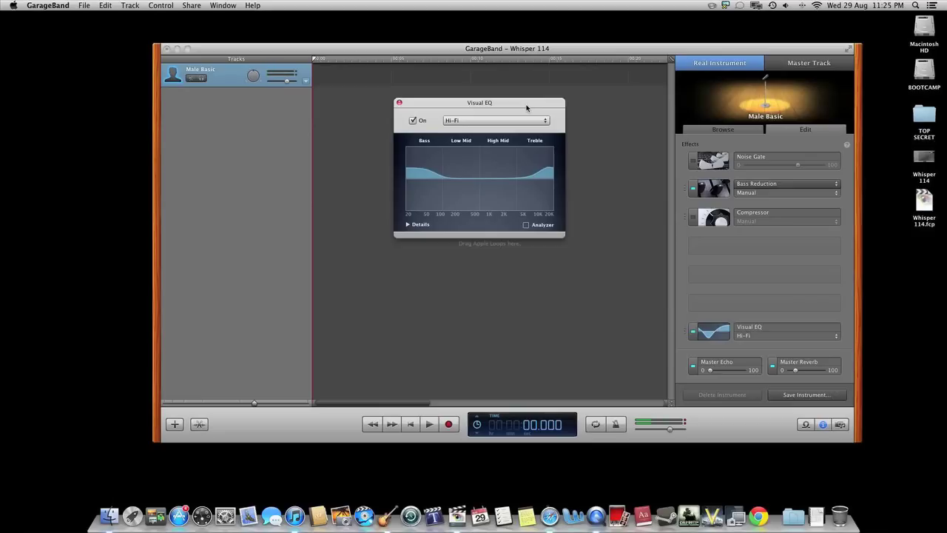
{"action": "left_click", "coordinate": [515, 122]}
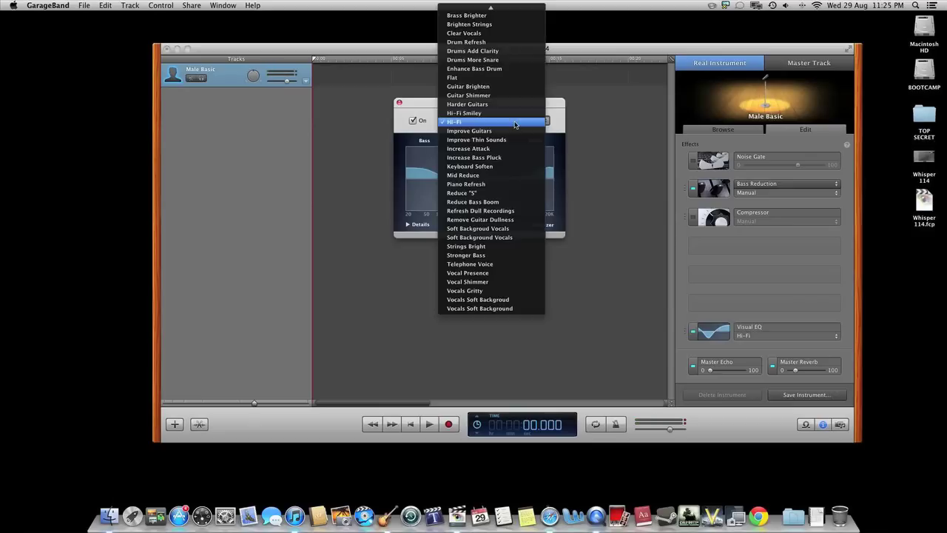
{"action": "left_click", "coordinate": [492, 276]}
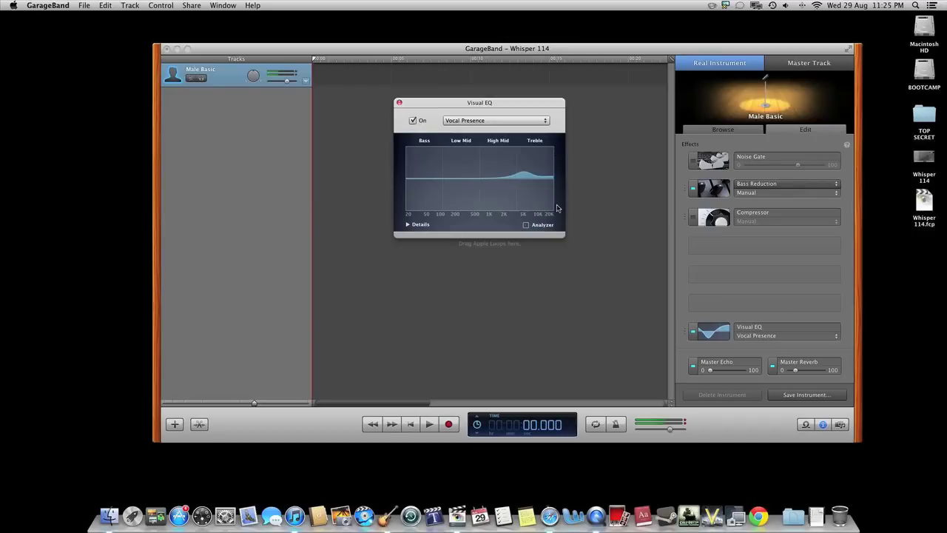
{"action": "left_click_drag", "start_coordinate": [515, 104], "coordinate": [534, 103]}
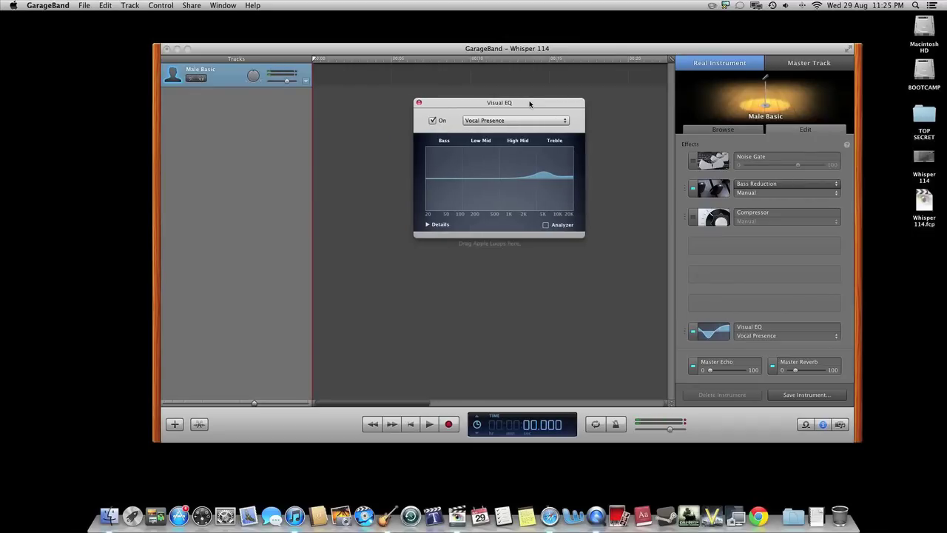
{"action": "left_click", "coordinate": [419, 103]}
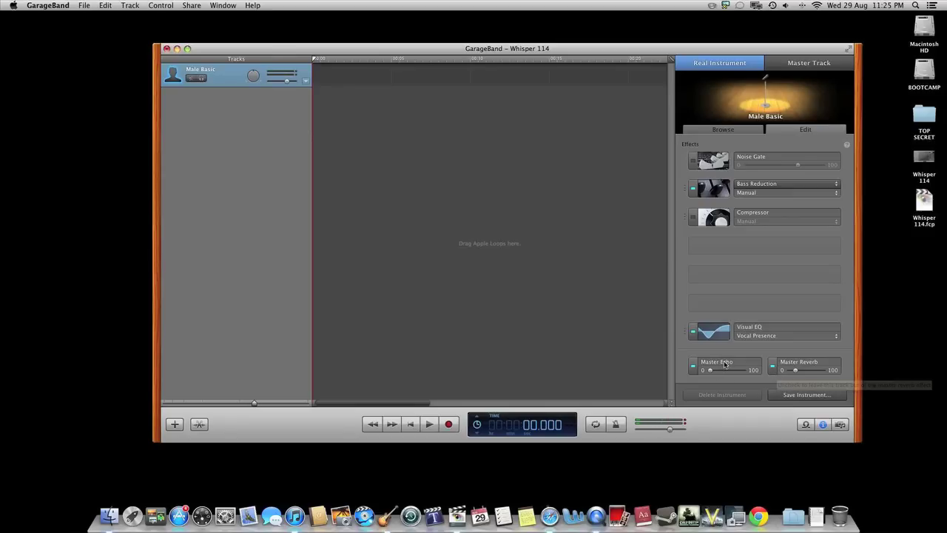
- Turn off the track's Master Reverb and Master Echo
{"action": "left_click", "coordinate": [772, 367]}
{"action": "left_click", "coordinate": [693, 368]}
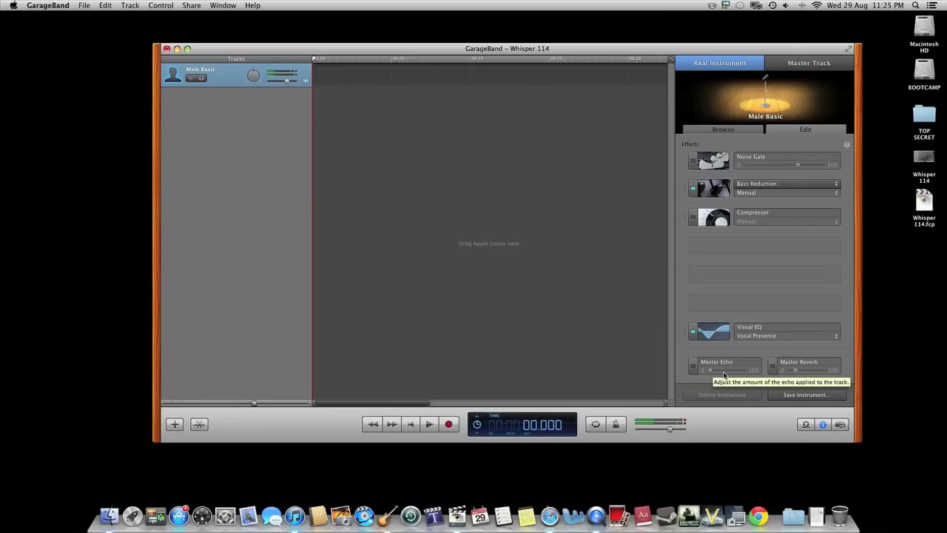
- Turn Master Reverb back on and try slightly higher and lower reverb amounts
{"action": "left_click", "coordinate": [772, 367]}
{"action": "left_click_drag", "start_coordinate": [794, 372], "coordinate": [802, 375]}
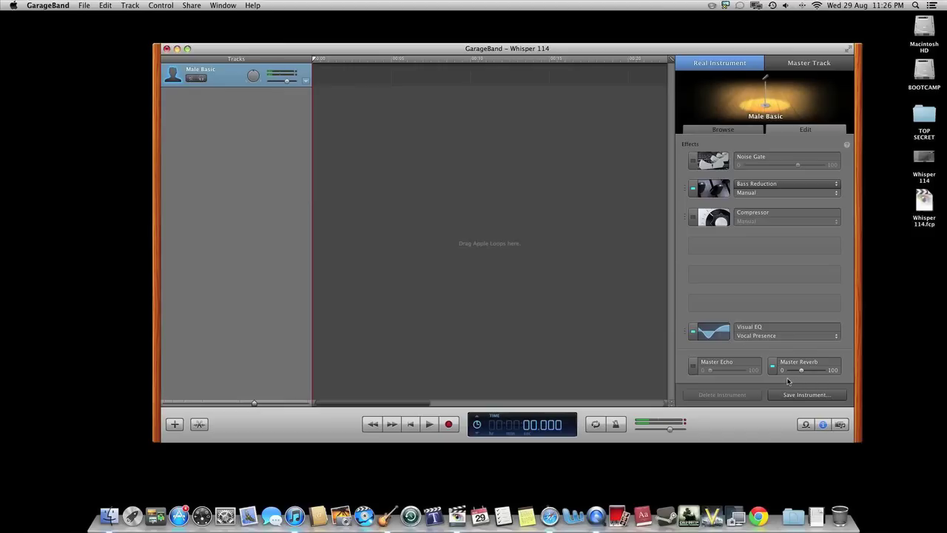
{"action": "left_click_drag", "start_coordinate": [801, 375], "coordinate": [799, 375]}
{"action": "left_click_drag", "start_coordinate": [802, 372], "coordinate": [809, 372]}
{"action": "left_click_drag", "start_coordinate": [807, 370], "coordinate": [794, 372]}
- Enable Master Echo and raise its amount slightly, with both Master Echo and Master Reverb switched off at the end
{"action": "left_click", "coordinate": [695, 366]}
{"action": "left_click_drag", "start_coordinate": [712, 372], "coordinate": [717, 374]}
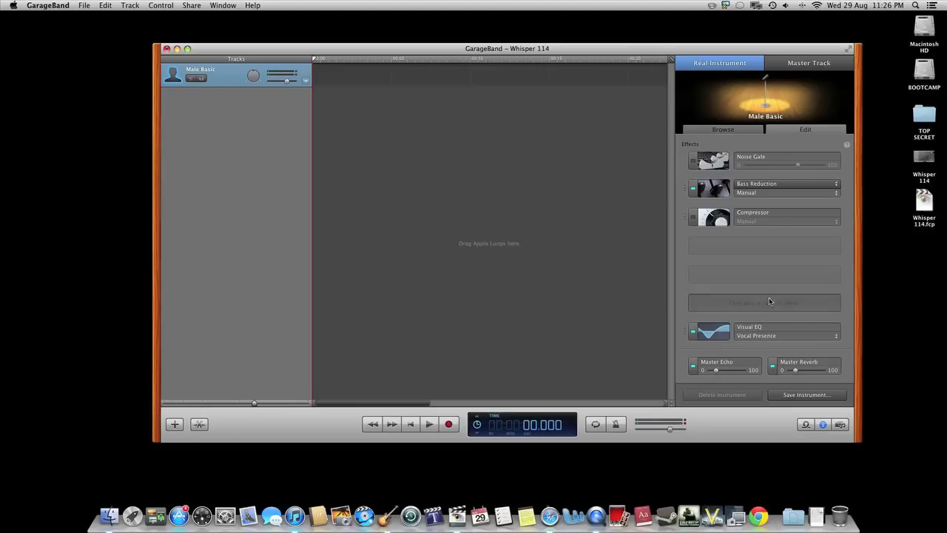
{"action": "left_click", "coordinate": [694, 365]}
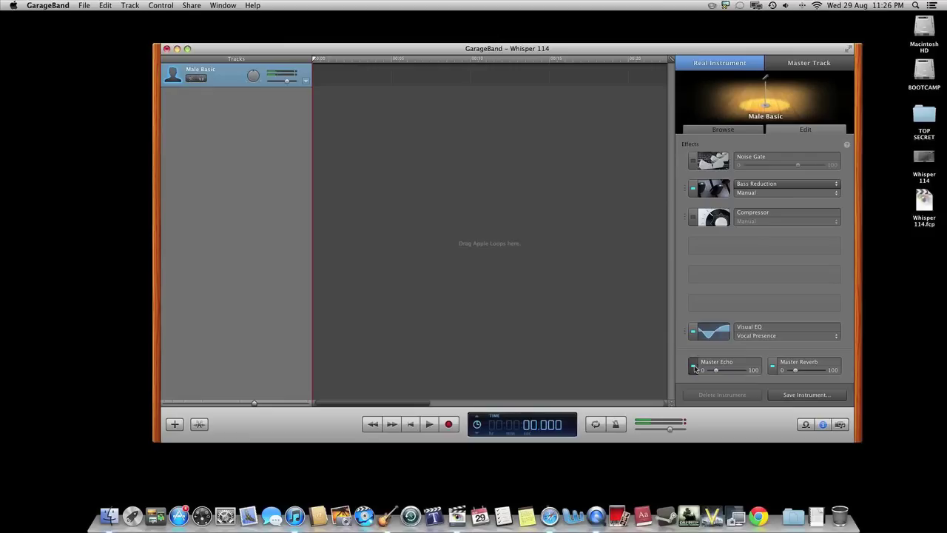
{"action": "left_click", "coordinate": [772, 365]}
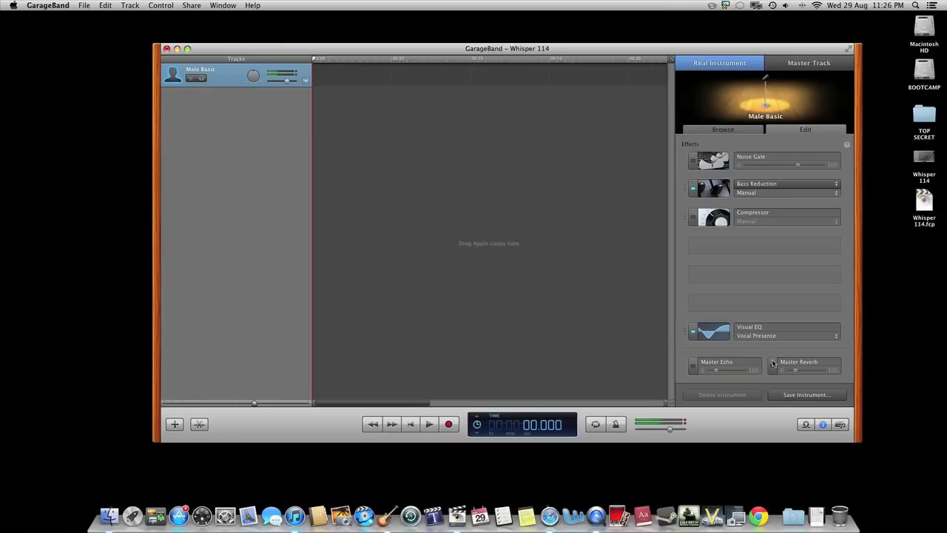
- Add the Speech Enhancer effect in the empty slot below the Compressor and fine-tune its Reduce Noise level
{"action": "left_click", "coordinate": [763, 245]}
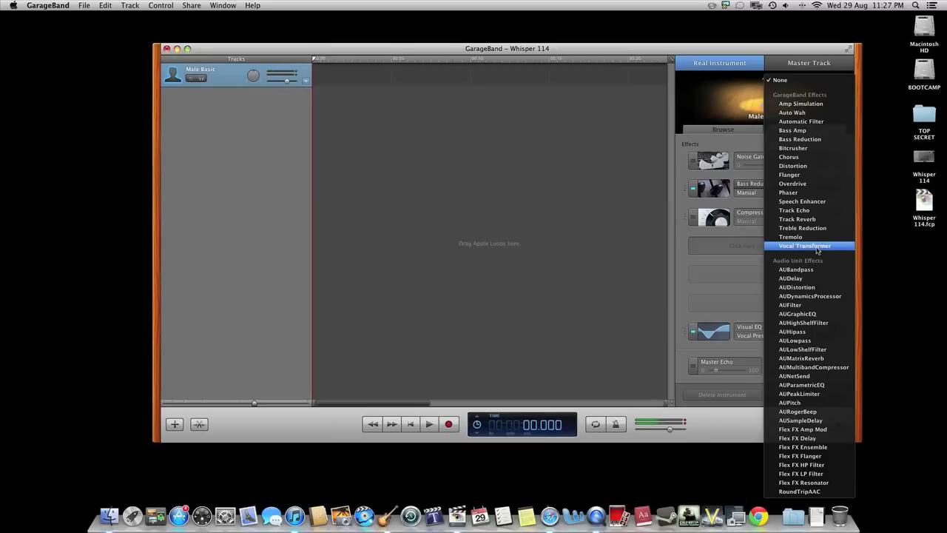
{"action": "left_click", "coordinate": [830, 204]}
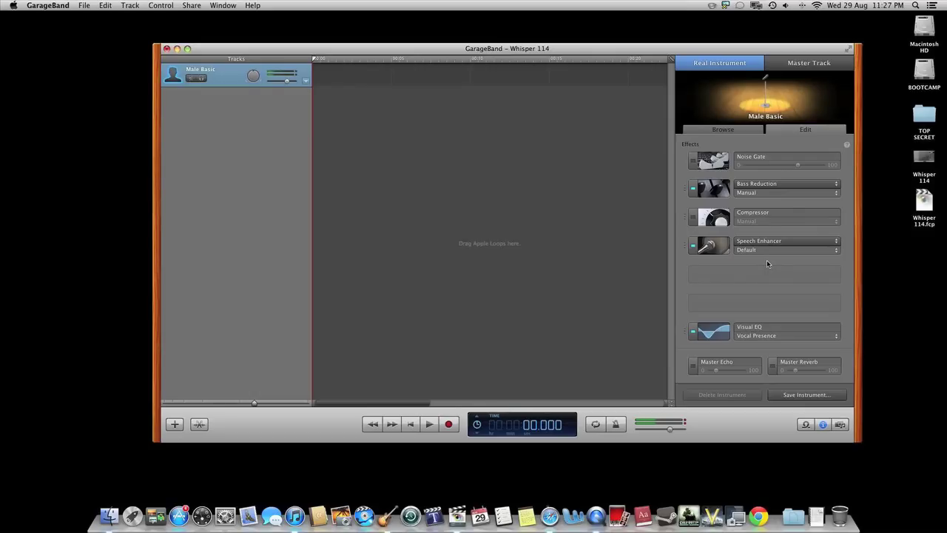
{"action": "left_click", "coordinate": [713, 245]}
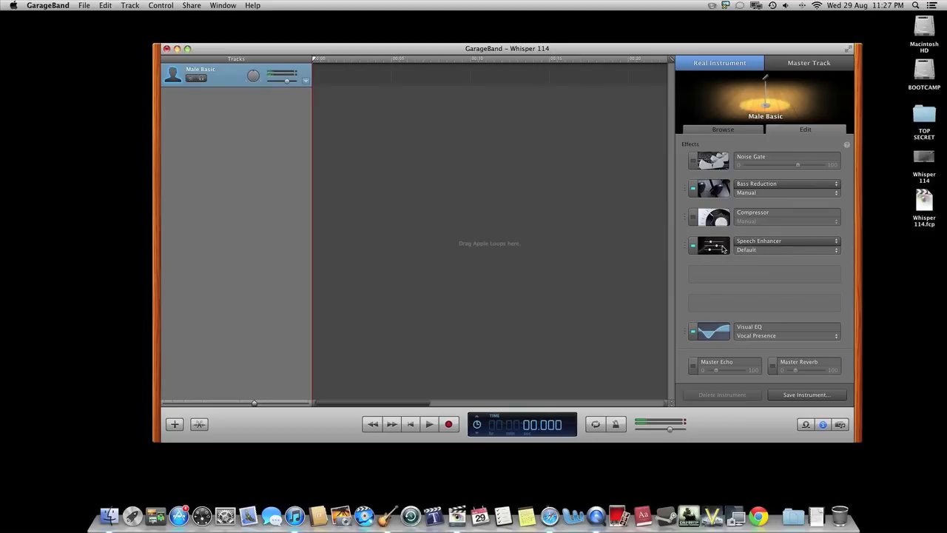
{"action": "mouse_move", "coordinate": [520, 192]}
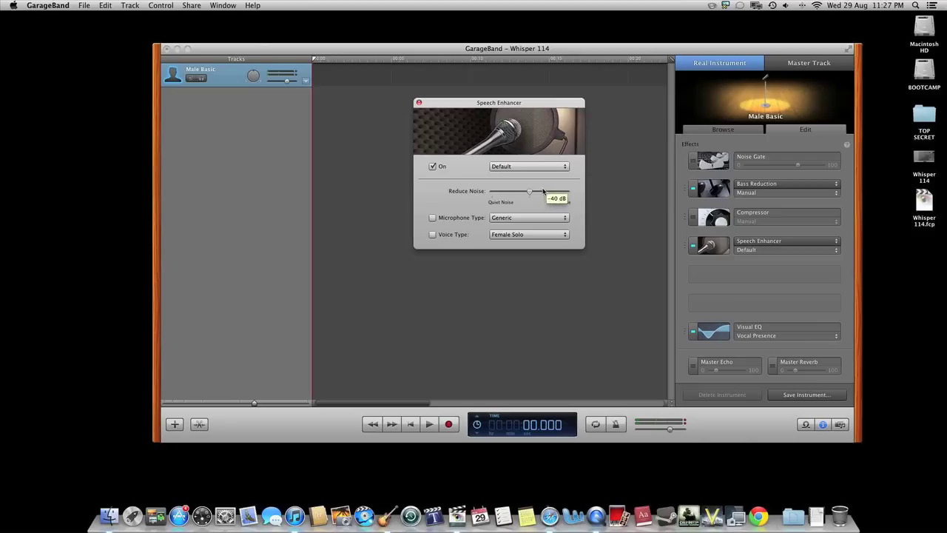
{"action": "mouse_move", "coordinate": [527, 191]}
{"action": "left_mouse_down"}
{"action": "mouse_move", "coordinate": [494, 193]}
{"action": "mouse_move", "coordinate": [566, 193]}
{"action": "mouse_move", "coordinate": [531, 196]}
{"action": "left_mouse_up"}
{"action": "left_click", "coordinate": [419, 103]}
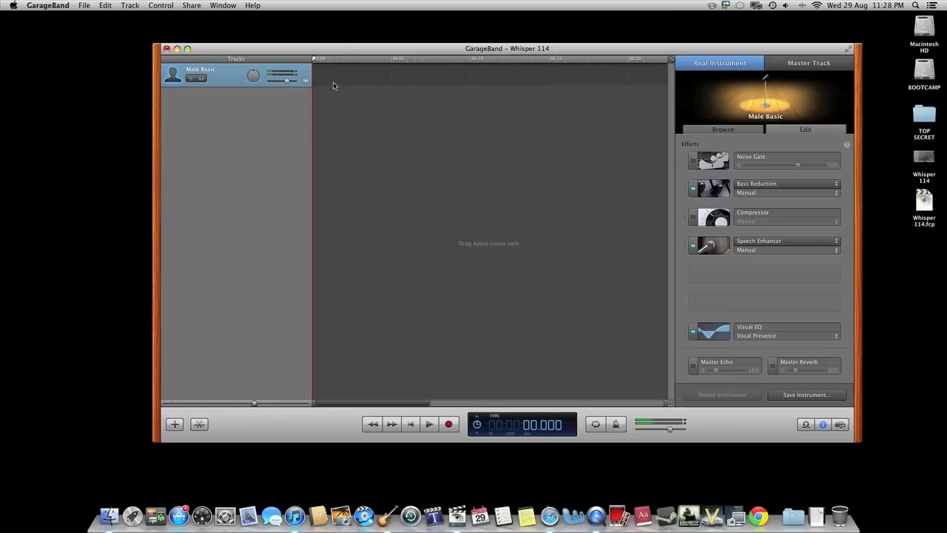
- Show the audio region editor and start recording on the Male Basic track
{"action": "key", "text": "super+e"}
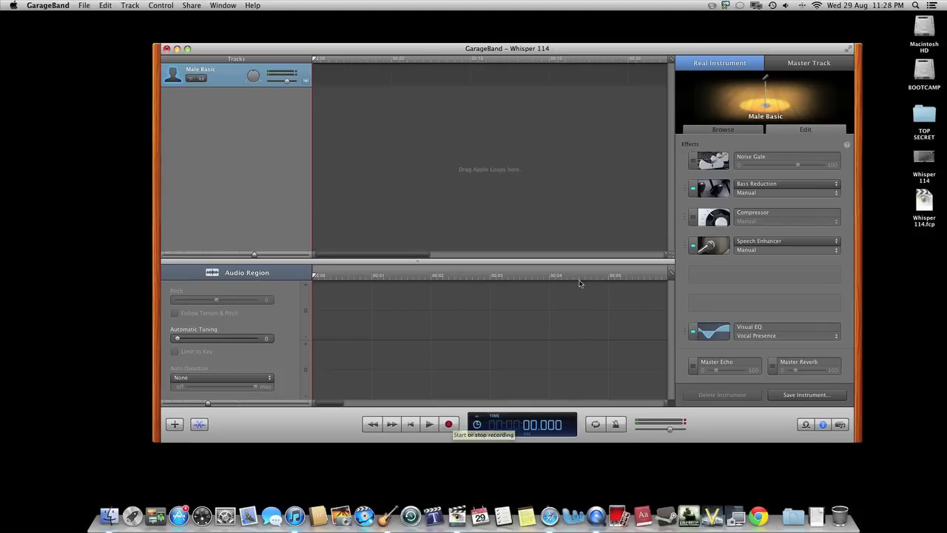
{"action": "left_click_drag", "start_coordinate": [510, 53], "coordinate": [512, 50]}
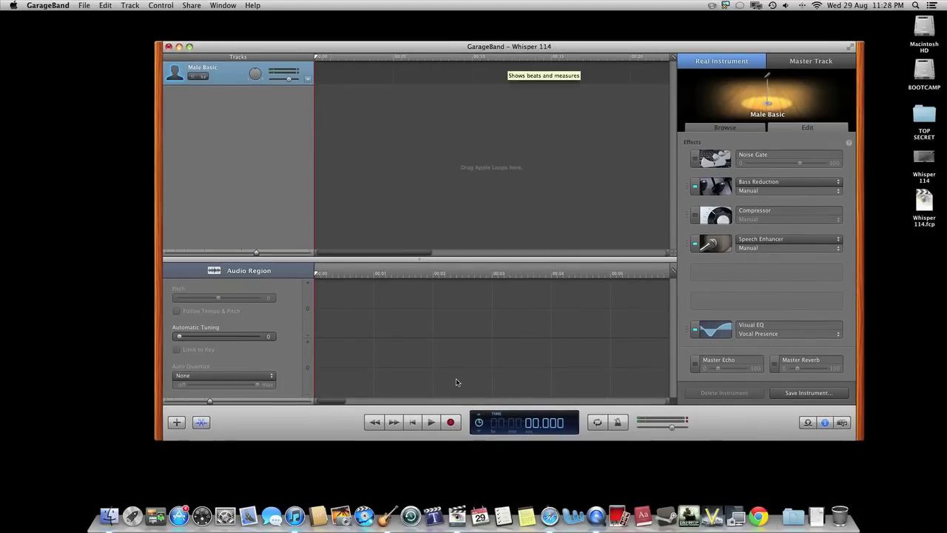
{"action": "left_click", "coordinate": [450, 423]}
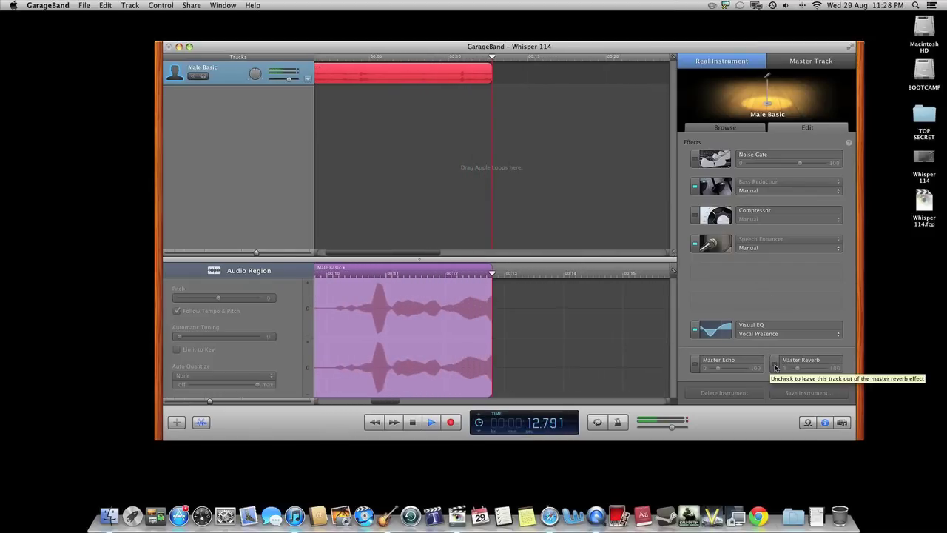
- Turn on Master Reverb and Master Echo during the recording and stop the take at about 45 seconds
{"action": "left_click", "coordinate": [774, 366]}
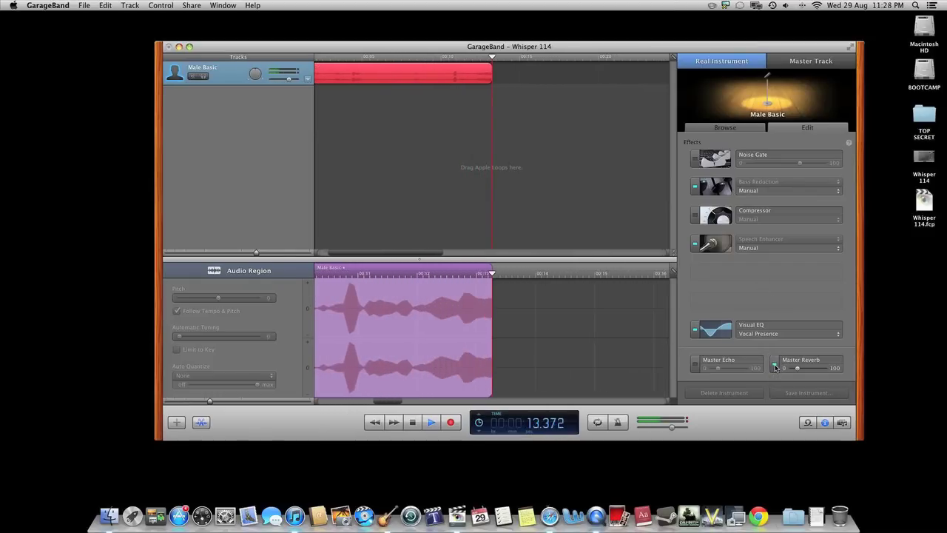
{"action": "left_click", "coordinate": [696, 365]}
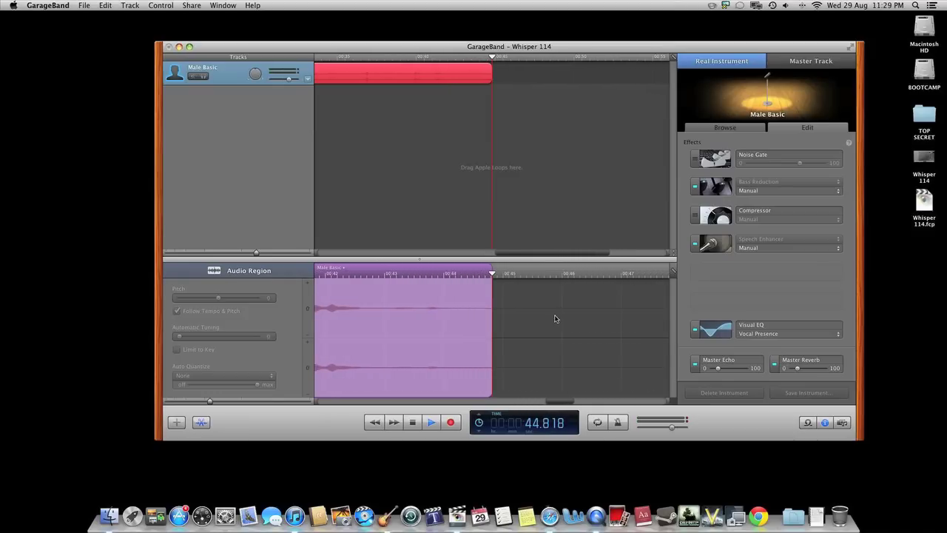
{"action": "key", "text": "space"}
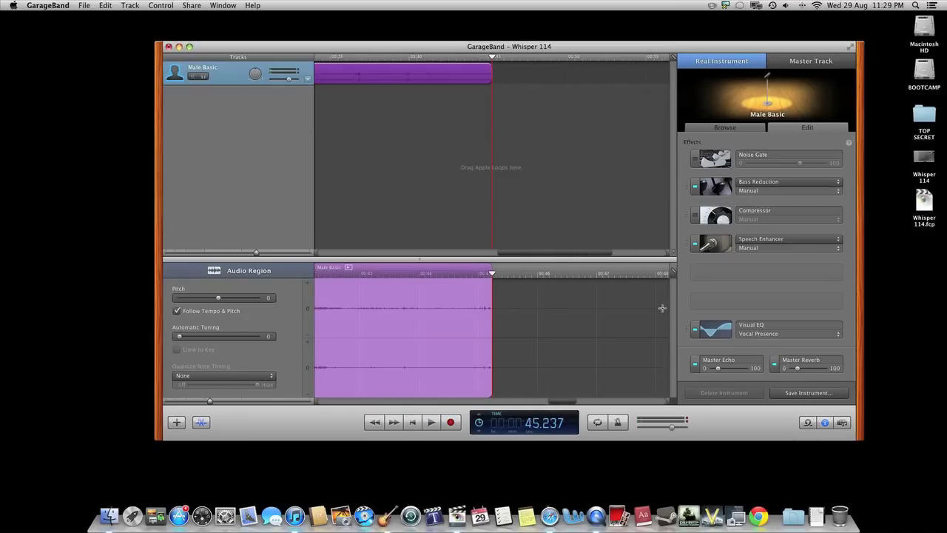
- Look back through the recorded waveform and turn off Master Echo and Master Reverb
{"action": "scroll", "coordinate": [507, 338], "scroll_direction": "left", "scroll_amount": 3}
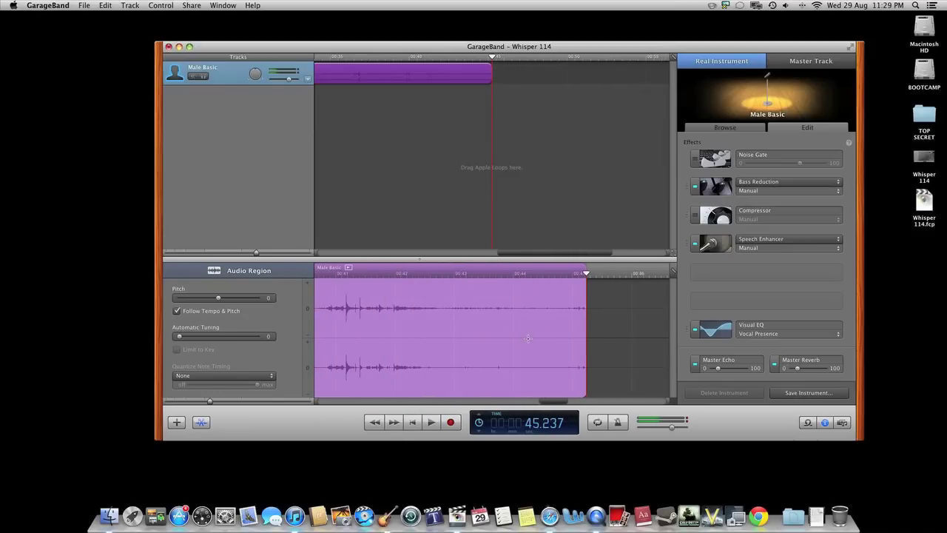
{"action": "scroll", "coordinate": [555, 329], "scroll_direction": "left", "scroll_amount": 10}
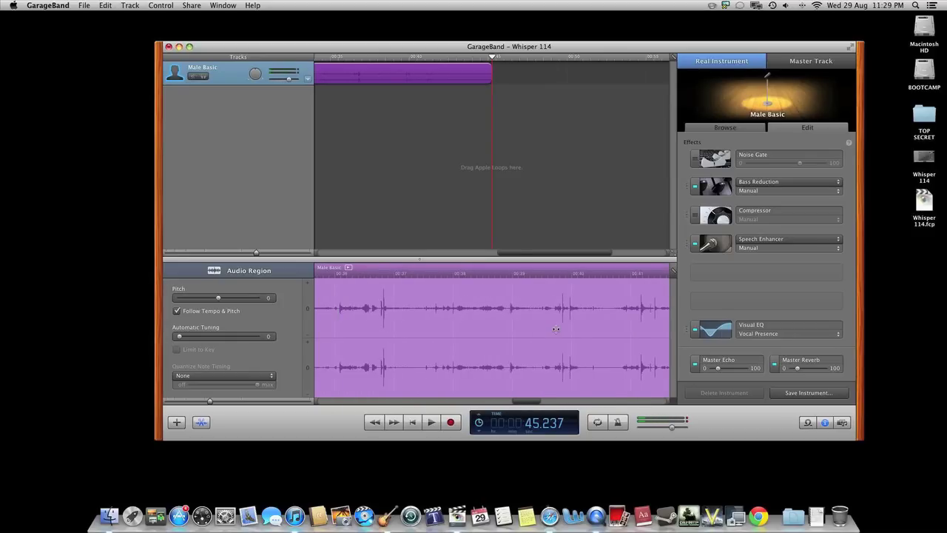
{"action": "scroll", "coordinate": [555, 328], "scroll_direction": "left", "scroll_amount": 10}
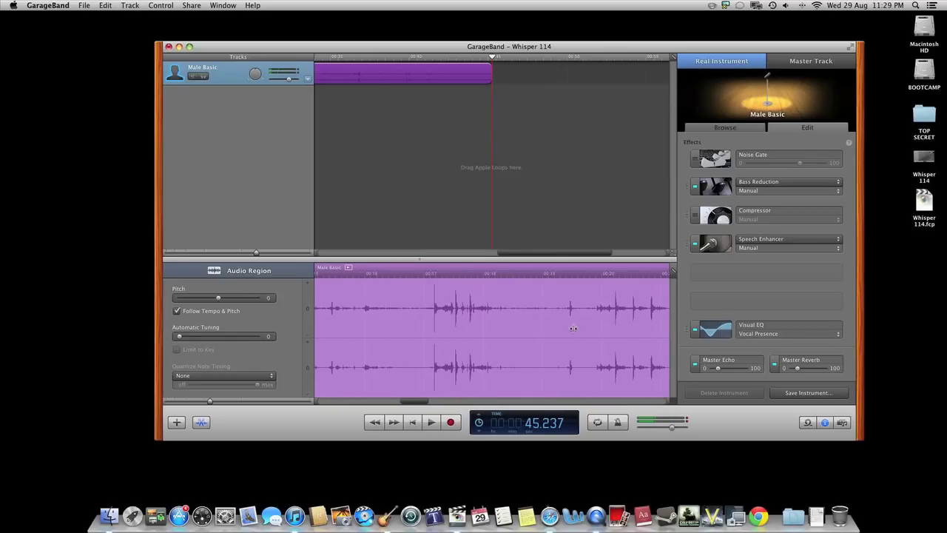
{"action": "left_click", "coordinate": [694, 364]}
{"action": "left_click", "coordinate": [774, 364]}
- Examine the recorded waveform from its start to its end and play back the section from about 40.6 to 43 seconds
{"action": "scroll", "coordinate": [535, 310], "scroll_direction": "left", "scroll_amount": 5}
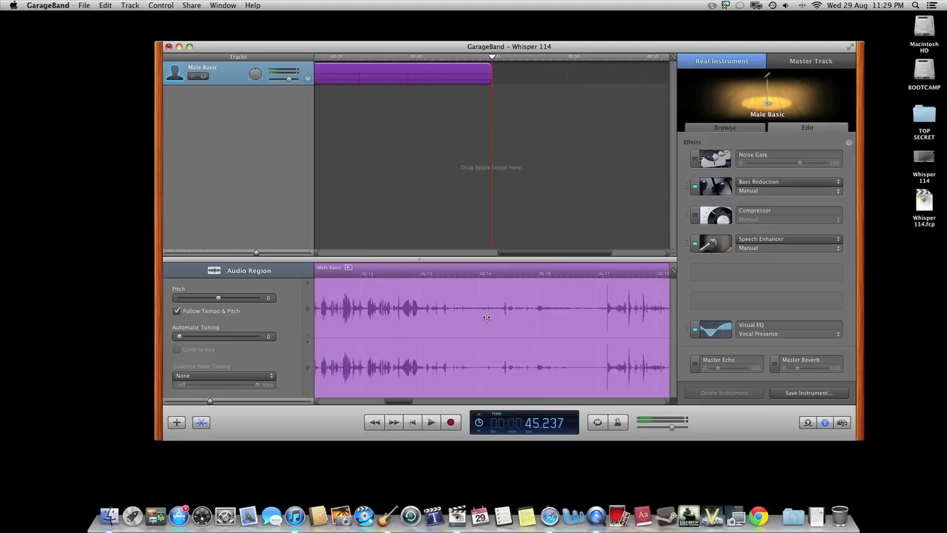
{"action": "scroll", "coordinate": [437, 99], "scroll_direction": "left", "scroll_amount": 10}
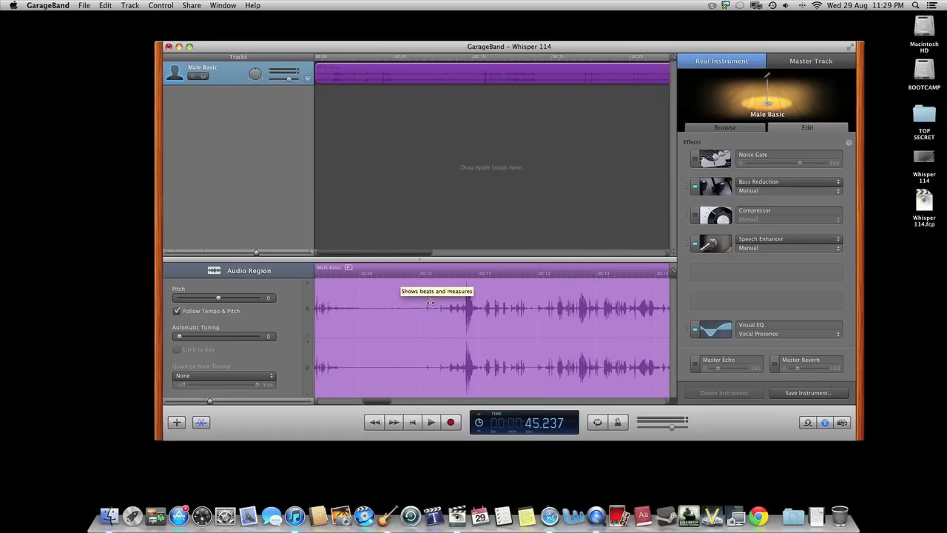
{"action": "scroll", "coordinate": [414, 288], "scroll_direction": "left", "scroll_amount": 7}
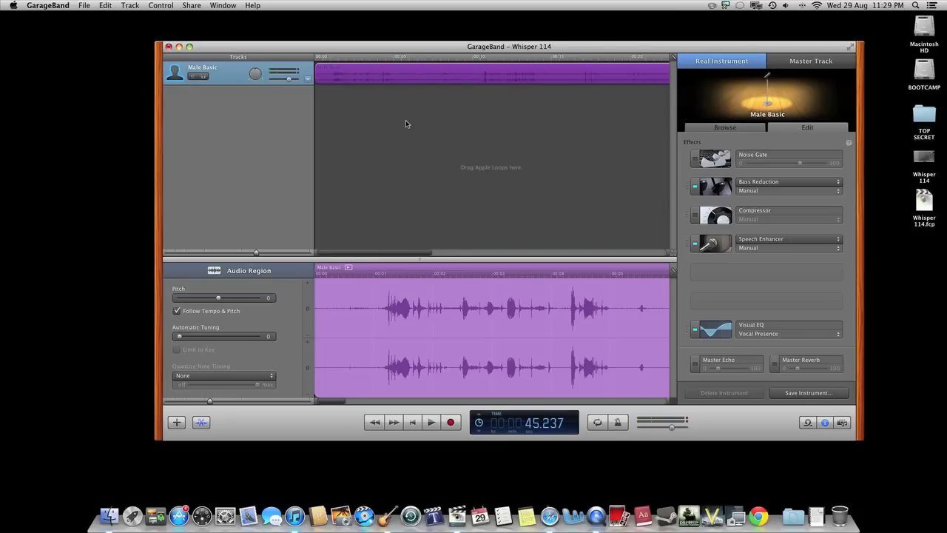
{"action": "scroll", "coordinate": [405, 124], "scroll_direction": "right", "scroll_amount": 10}
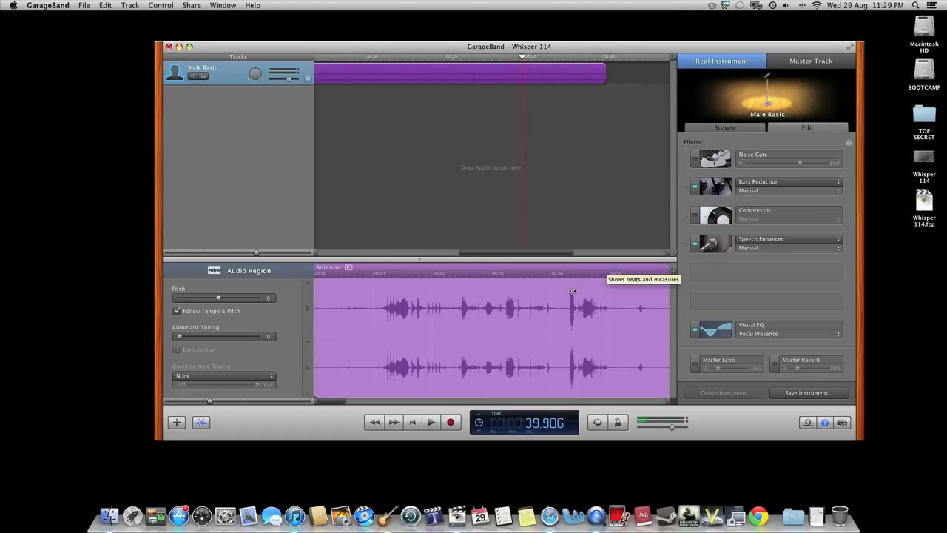
{"action": "scroll", "coordinate": [553, 291], "scroll_direction": "right", "scroll_amount": 15}
{"action": "scroll", "coordinate": [553, 290], "scroll_direction": "right", "scroll_amount": 6}
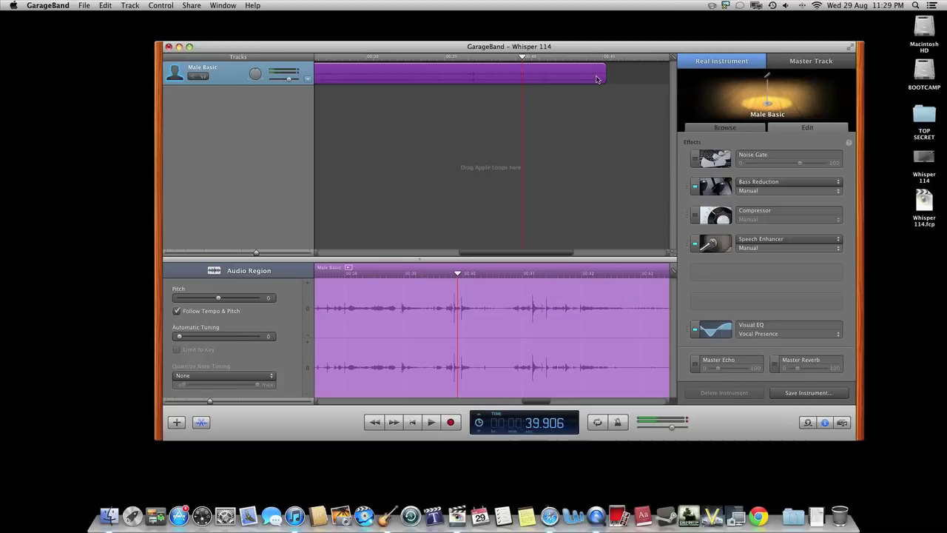
{"action": "left_click", "coordinate": [559, 58]}
{"action": "left_click_drag", "start_coordinate": [559, 58], "coordinate": [533, 62]}
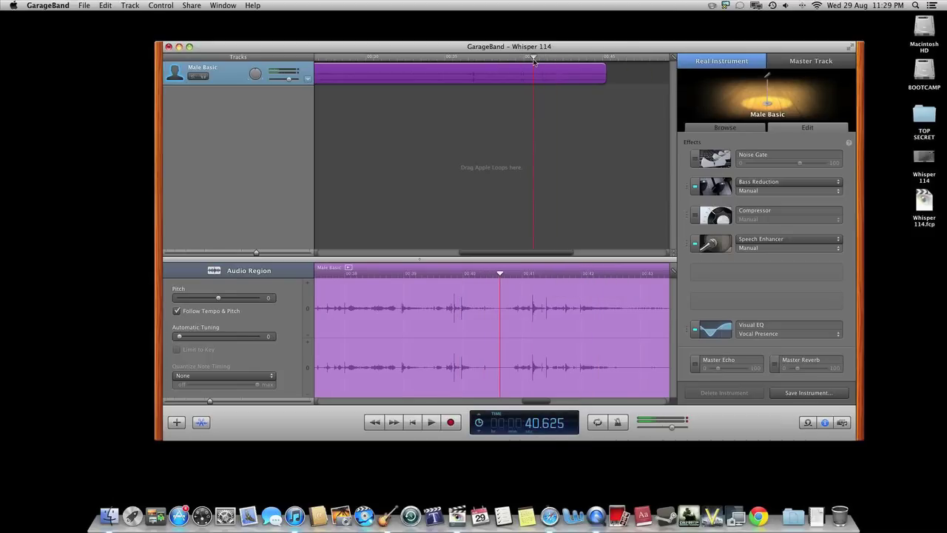
{"action": "key", "text": "space"}
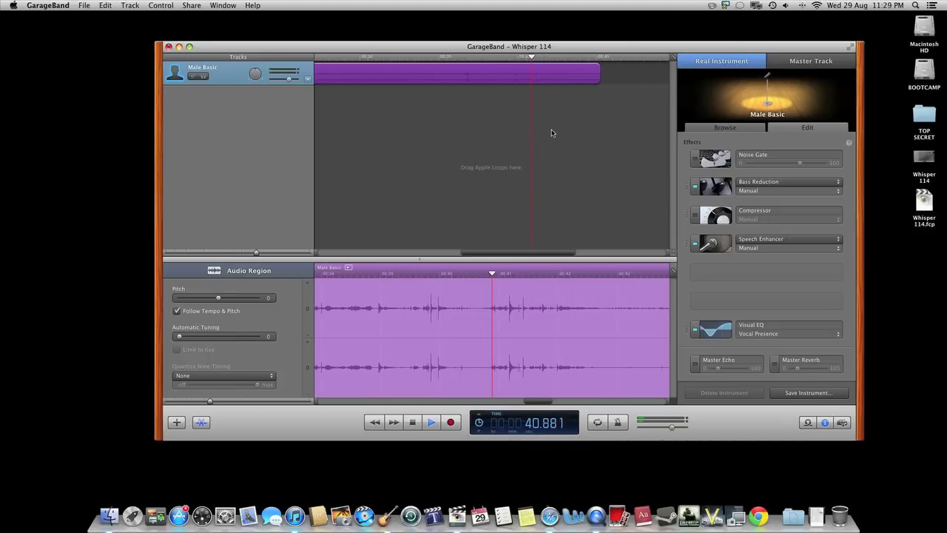
{"action": "key", "text": "space"}
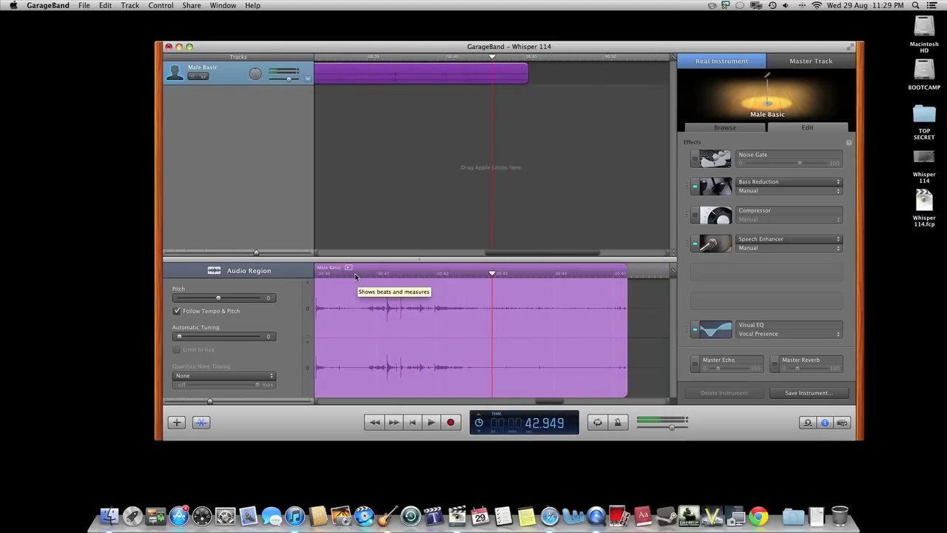
- Place the playhead at about 40.6 seconds and trim the end of the recorded region back to it
{"action": "left_click", "coordinate": [355, 273]}
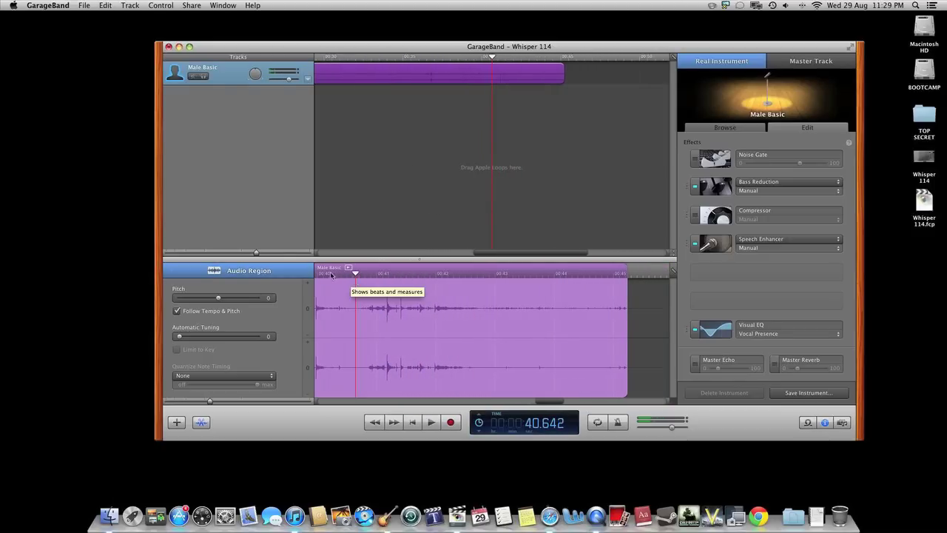
{"action": "left_click_drag", "start_coordinate": [558, 77], "coordinate": [489, 78]}
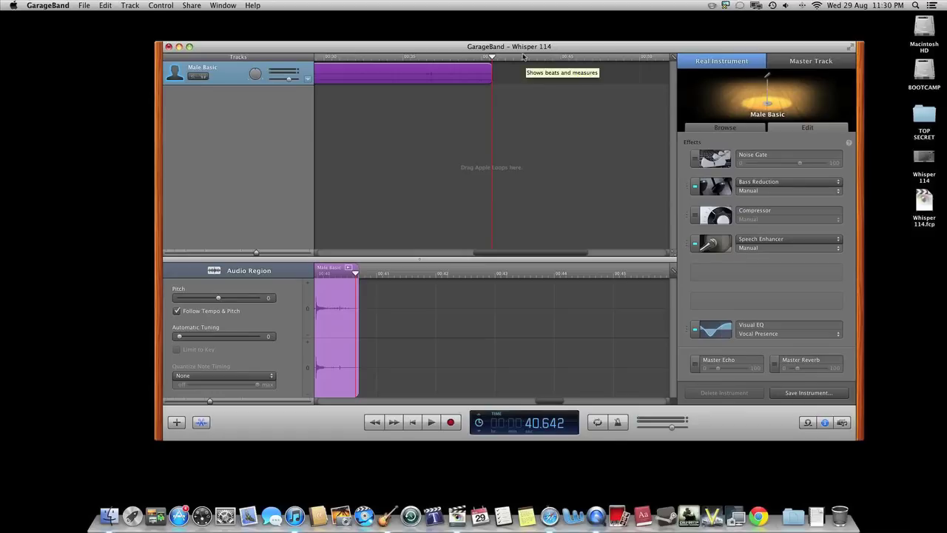
{"action": "left_click_drag", "start_coordinate": [518, 49], "coordinate": [518, 48]}
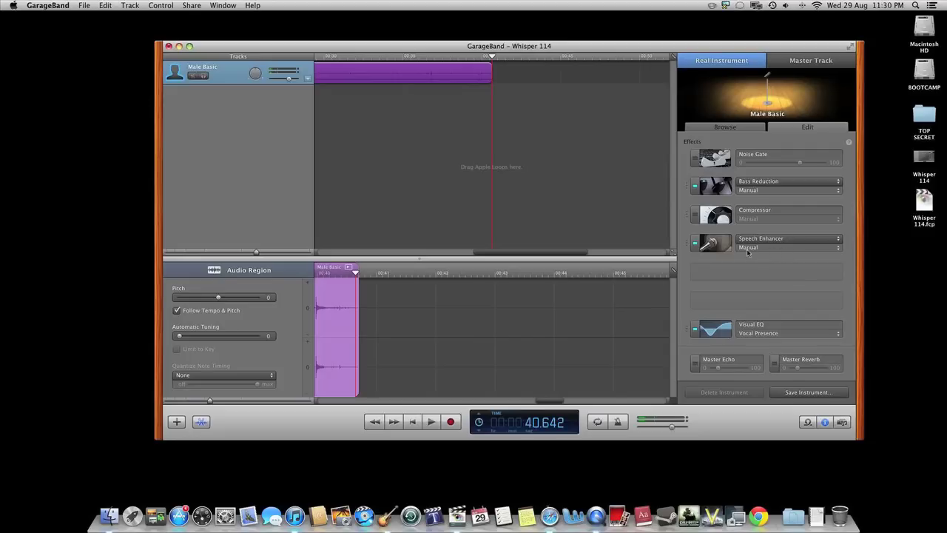
- Set the Speech Enhancer's Reduce Noise level to -42 dB and close its settings
{"action": "left_click", "coordinate": [714, 242]}
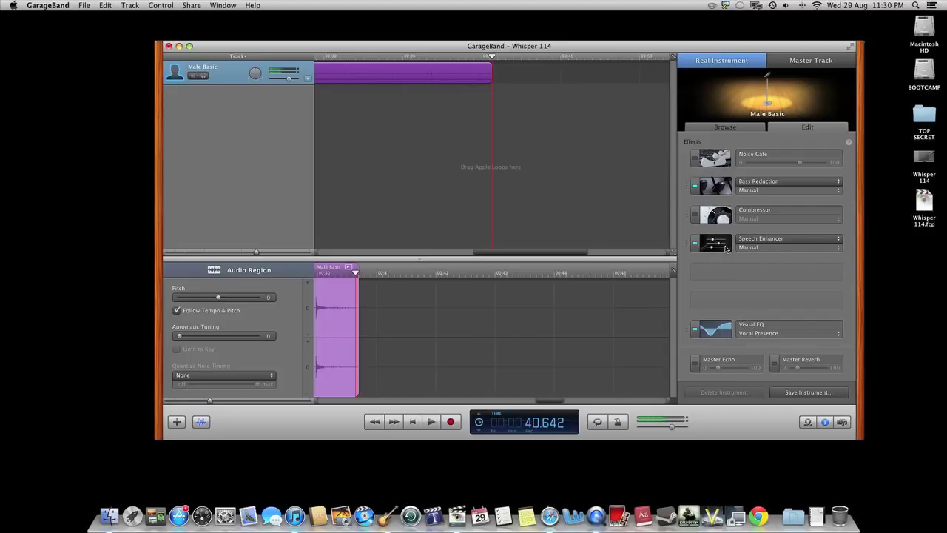
{"action": "left_click_drag", "start_coordinate": [512, 193], "coordinate": [525, 196]}
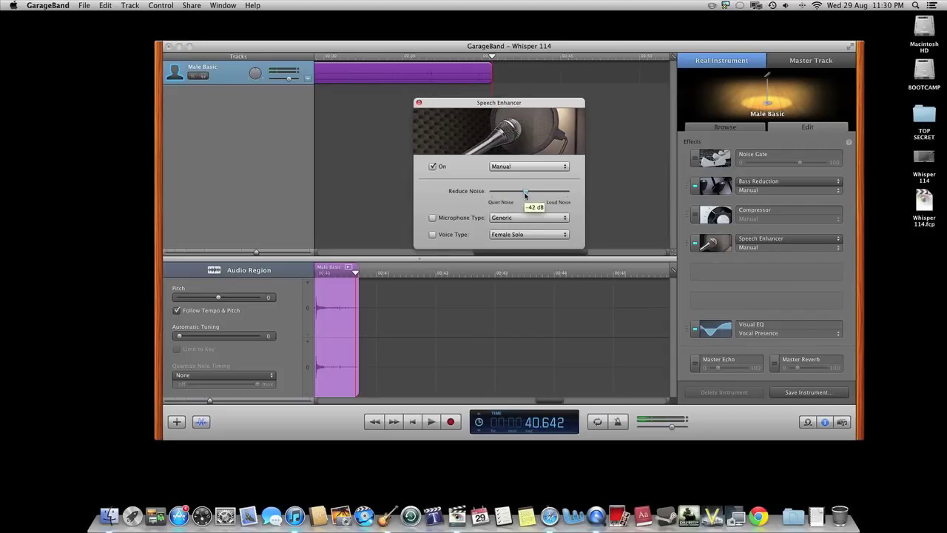
{"action": "left_click", "coordinate": [417, 104]}
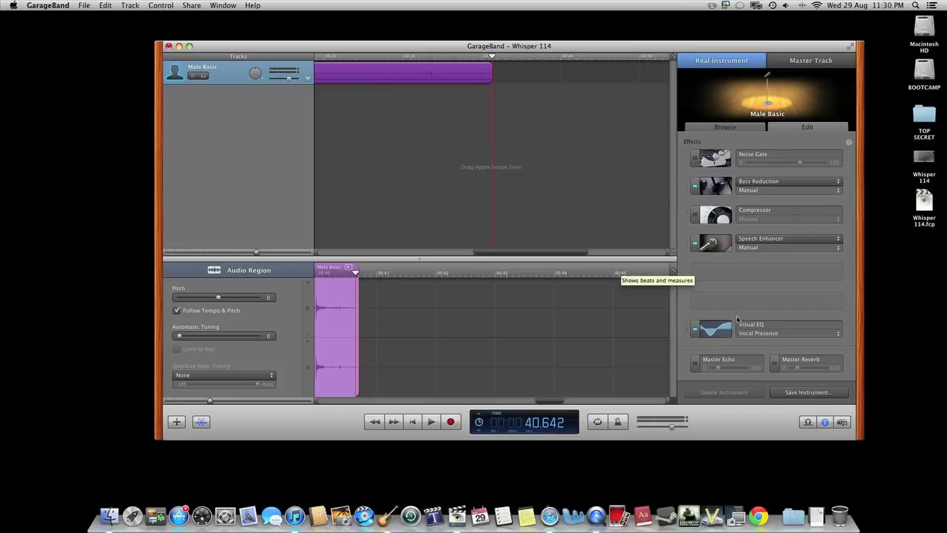
- Add the Tremolo effect in the first empty effect slot and record a take from about 40.6 to 46.7 seconds
{"action": "left_click", "coordinate": [756, 273]}
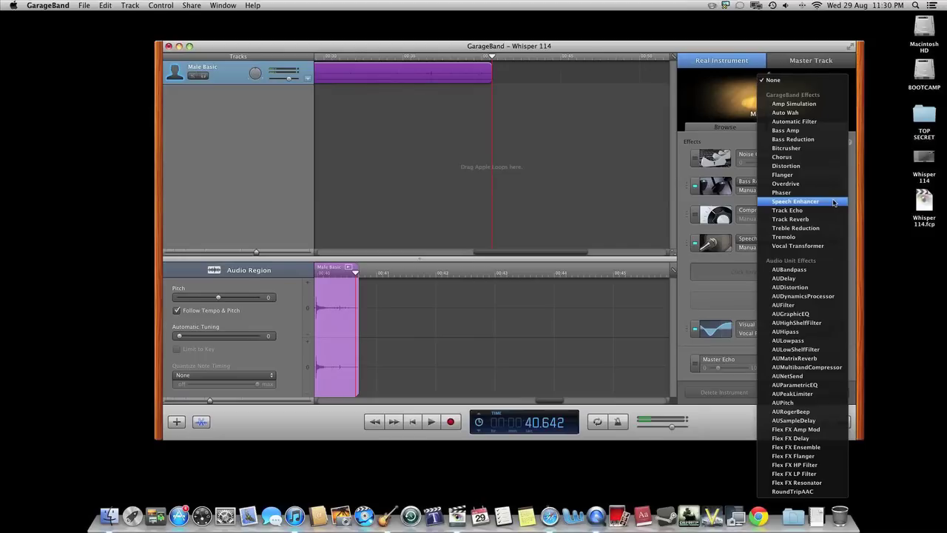
{"action": "left_click", "coordinate": [814, 237]}
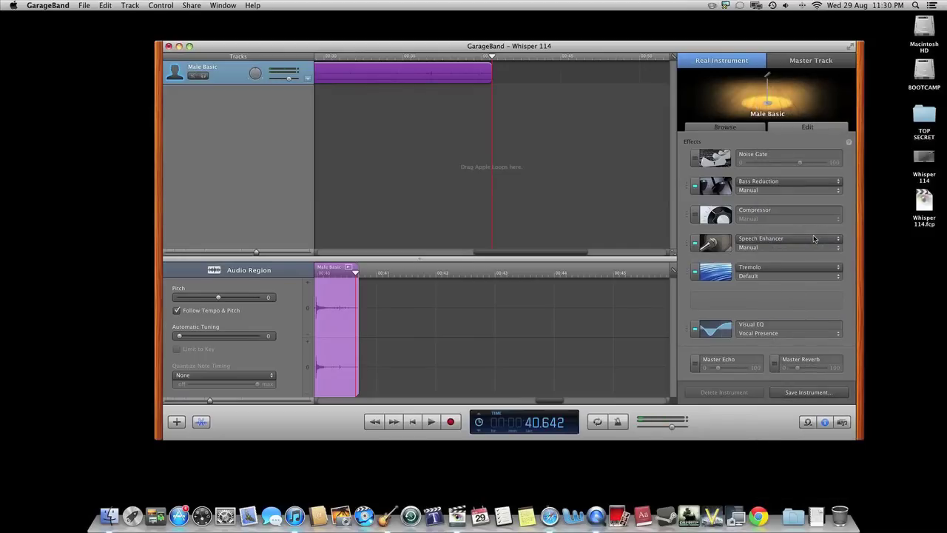
{"action": "left_click", "coordinate": [451, 422]}
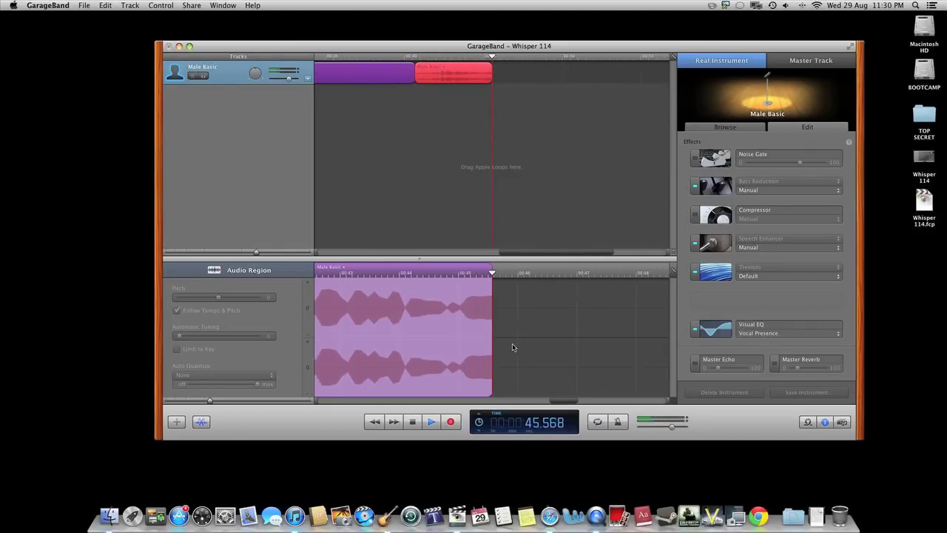
{"action": "key", "text": "space"}
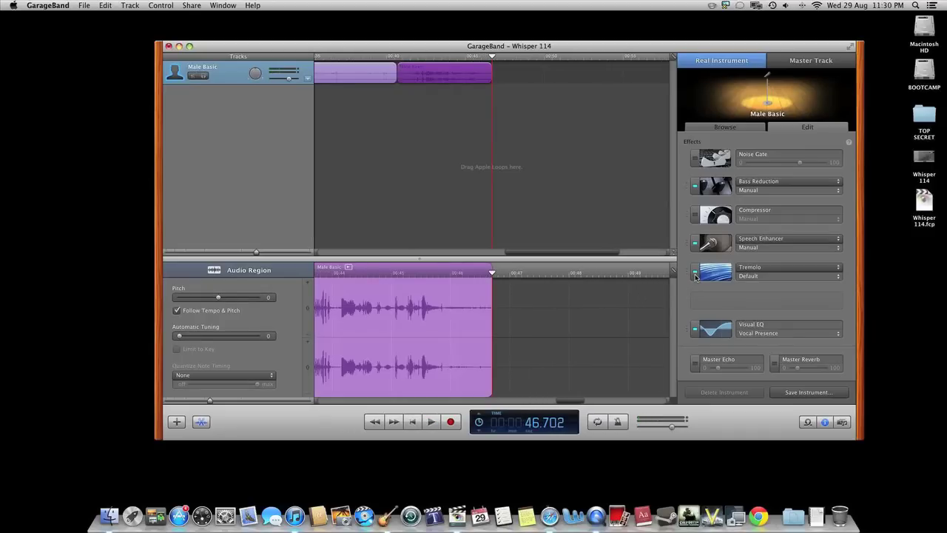
- In the Tremolo settings, lower Intensity to almost Low and Speed to about 28 bars at the Beat-Sync end
{"action": "left_click", "coordinate": [712, 272]}
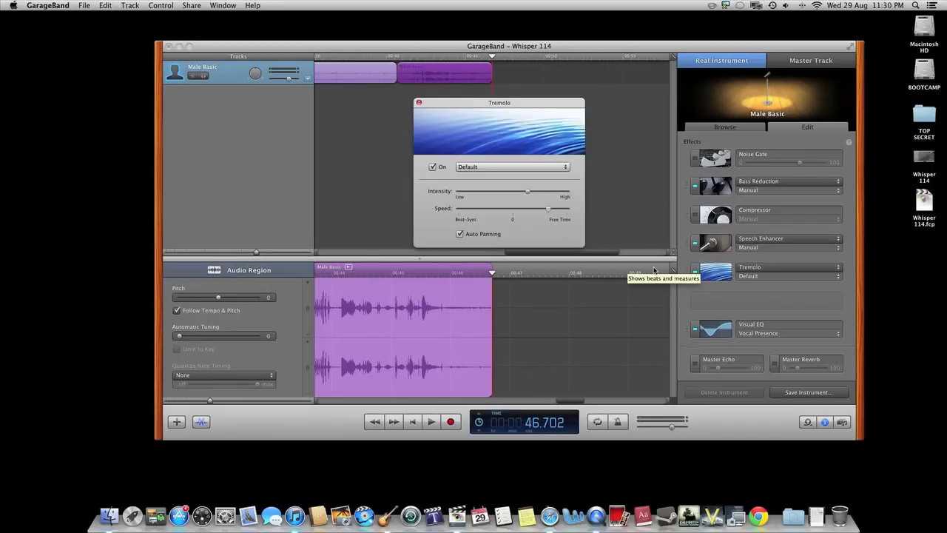
{"action": "left_click", "coordinate": [694, 271]}
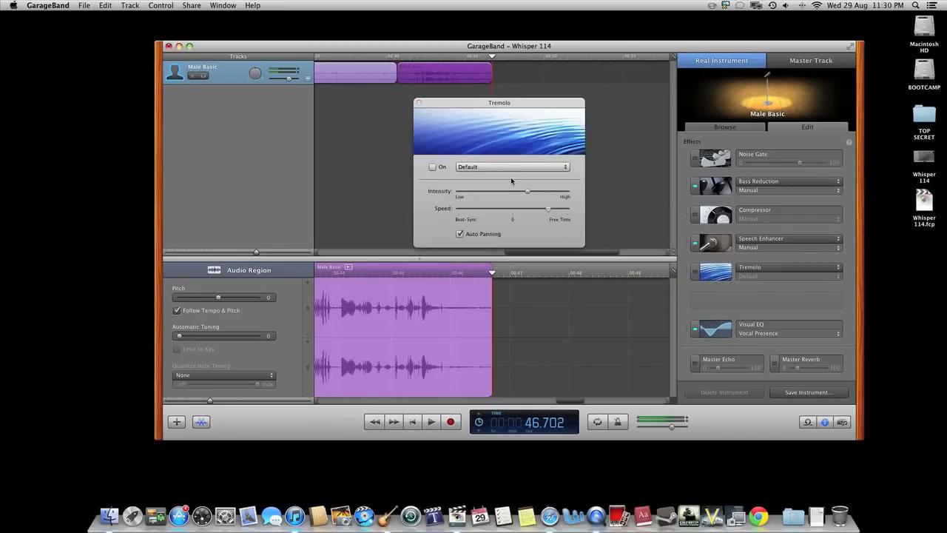
{"action": "left_click", "coordinate": [467, 193]}
{"action": "left_click_drag", "start_coordinate": [548, 211], "coordinate": [464, 211]}
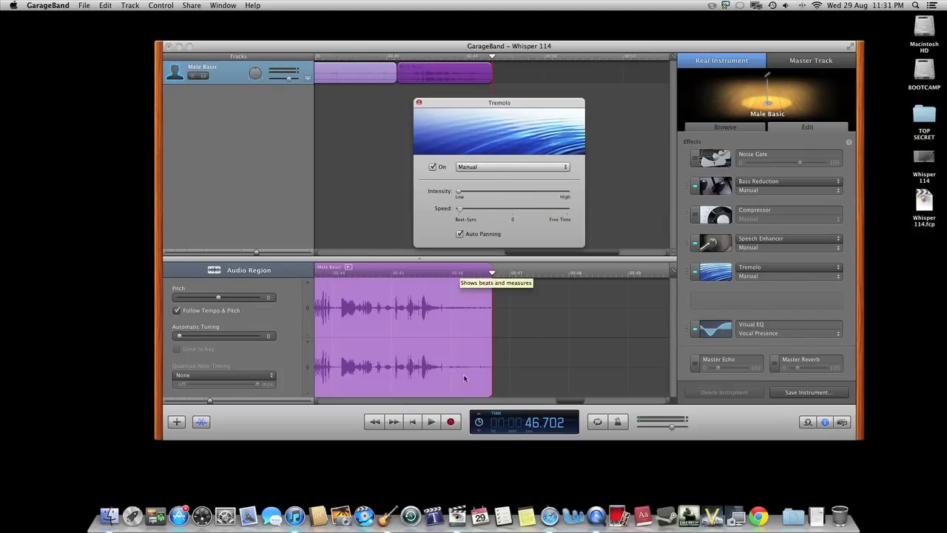
- Start recording a take at about 46.7 seconds and raise the Tremolo Intensity to 97%
{"action": "left_click", "coordinate": [450, 422]}
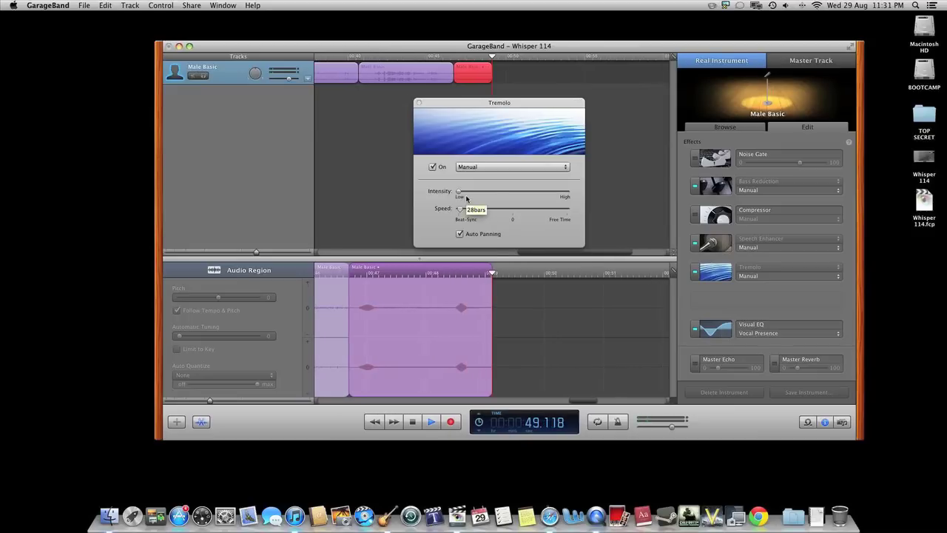
{"action": "left_click_drag", "start_coordinate": [459, 191], "coordinate": [565, 194]}
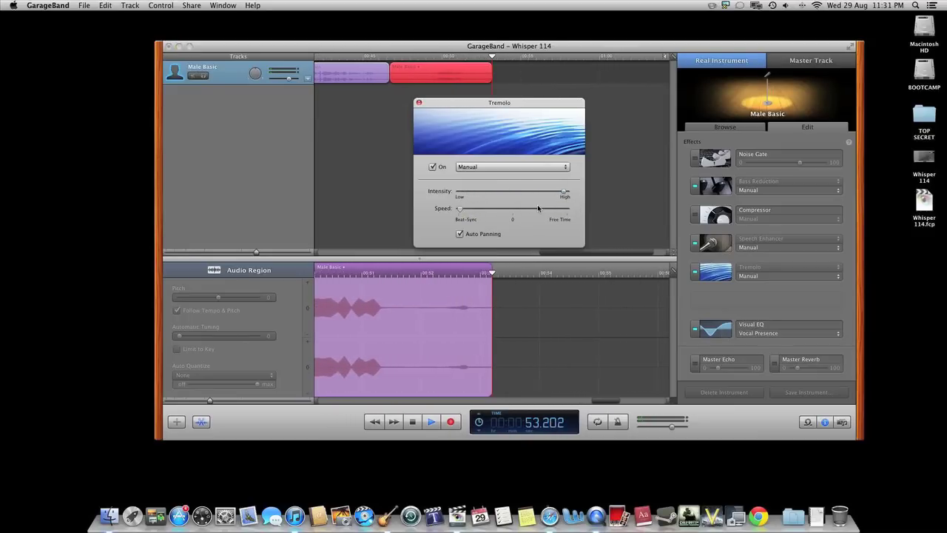
{"action": "mouse_move", "coordinate": [537, 204]}
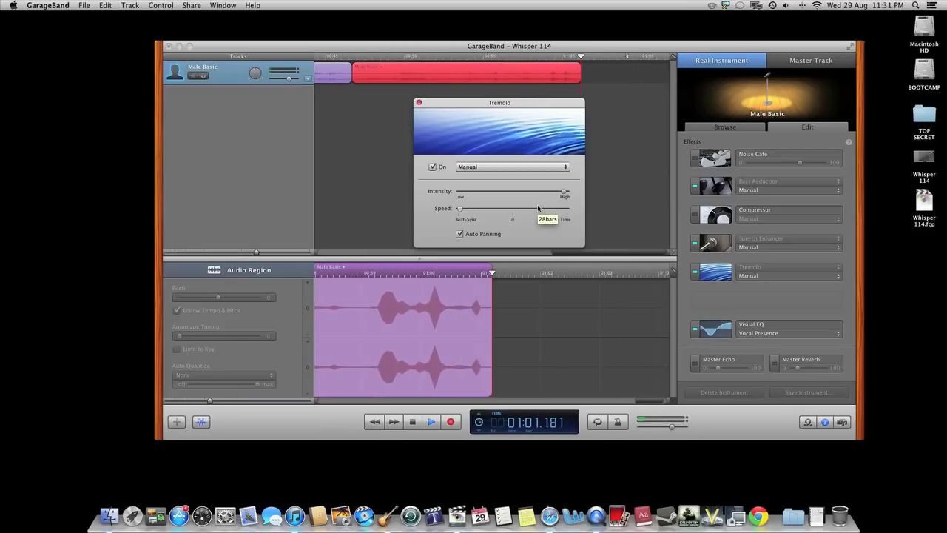
- Raise the Tremolo Speed slightly from the Beat-Sync end in two small increments while the take records
{"action": "left_click", "coordinate": [461, 209]}
{"action": "left_click_drag", "start_coordinate": [462, 211], "coordinate": [467, 211]}
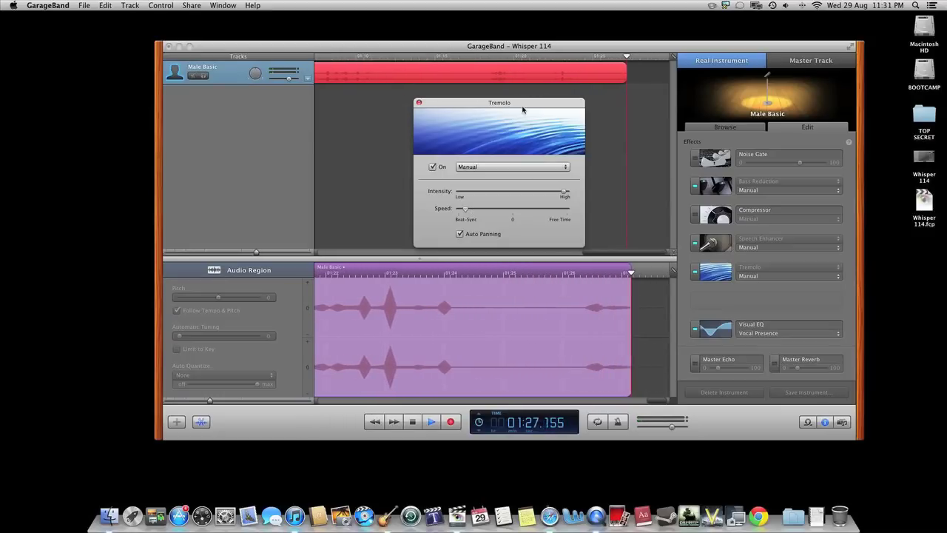
{"action": "left_click_drag", "start_coordinate": [466, 210], "coordinate": [475, 209]}
{"action": "mouse_move", "coordinate": [492, 191]}
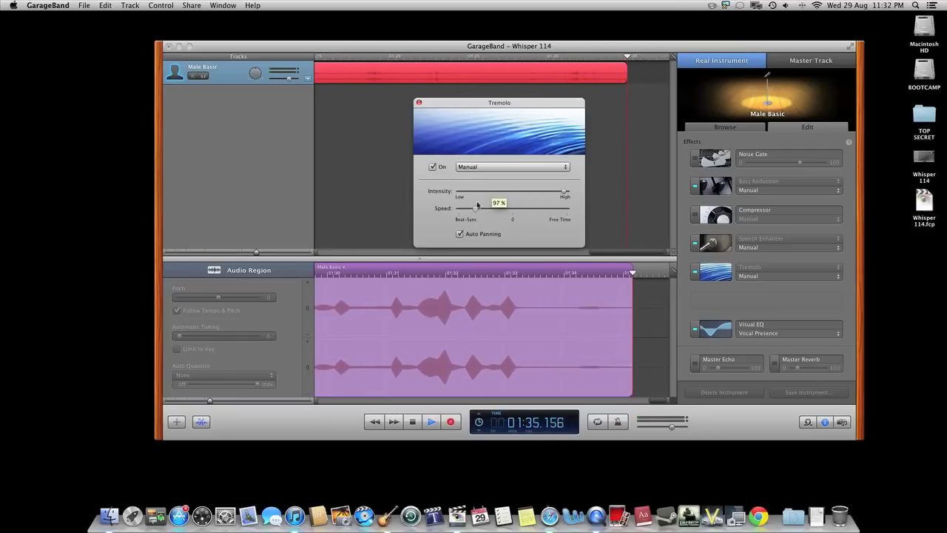
- Turn off Tremolo, close its settings and add the Phaser effect in the remaining empty slot
{"action": "left_click", "coordinate": [443, 167]}
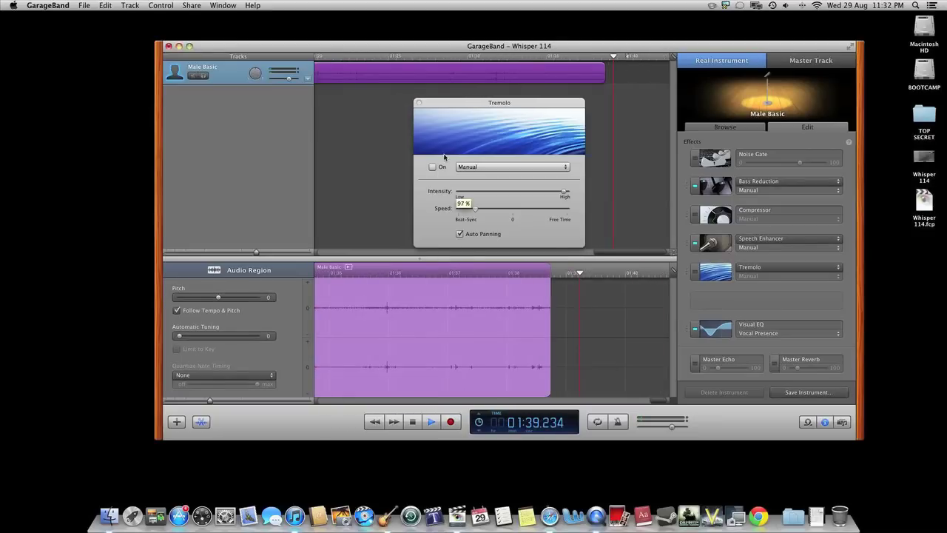
{"action": "left_click", "coordinate": [418, 104]}
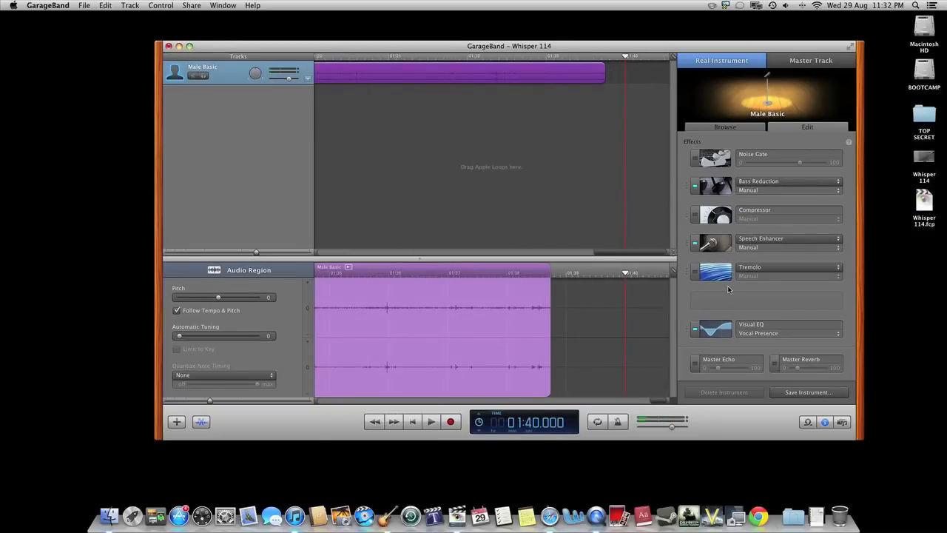
{"action": "left_click", "coordinate": [764, 298]}
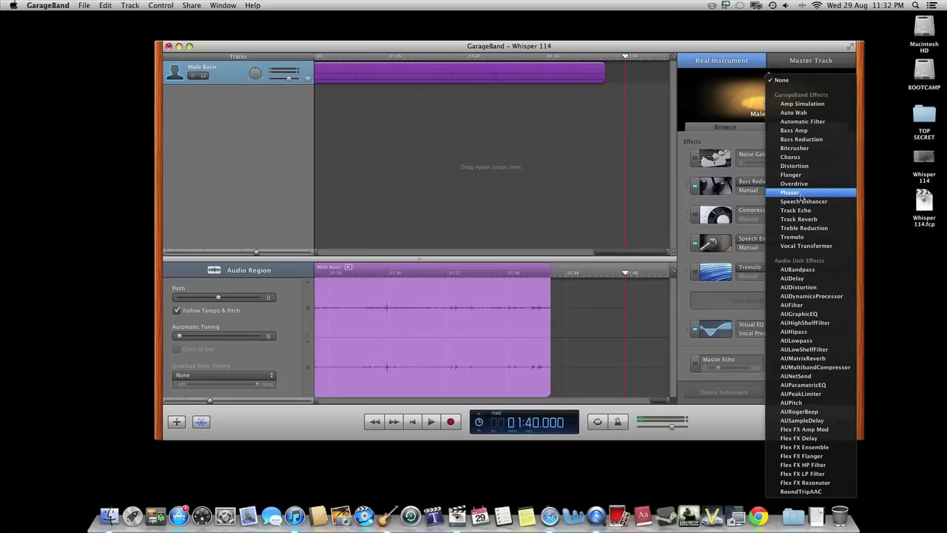
{"action": "left_click", "coordinate": [800, 196]}
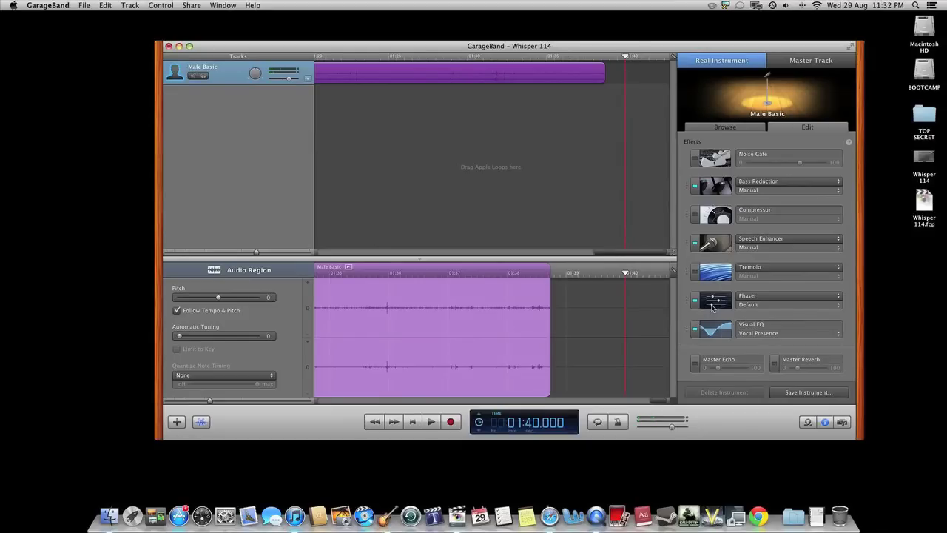
- Start recording a take at 1:40 and raise the Phaser Intensity close to High
{"action": "left_click", "coordinate": [450, 422]}
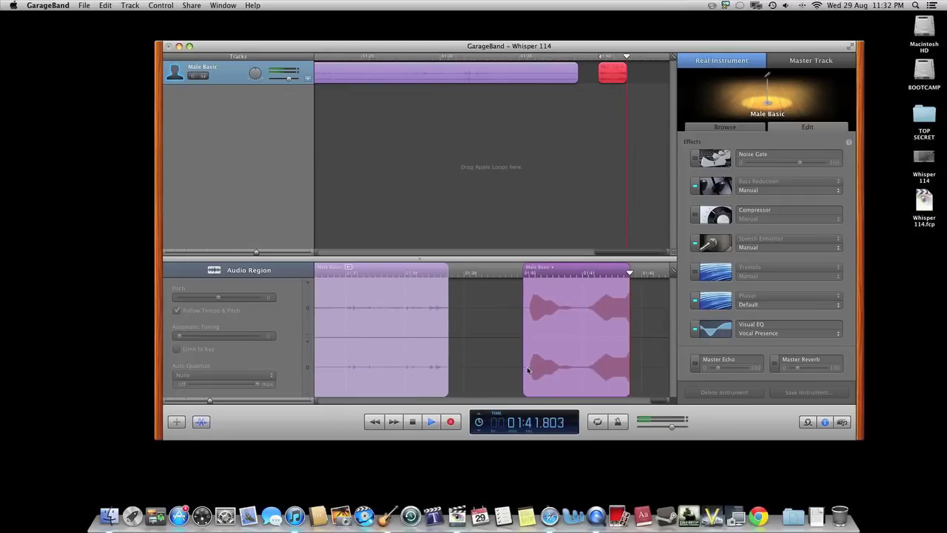
{"action": "left_click", "coordinate": [715, 302]}
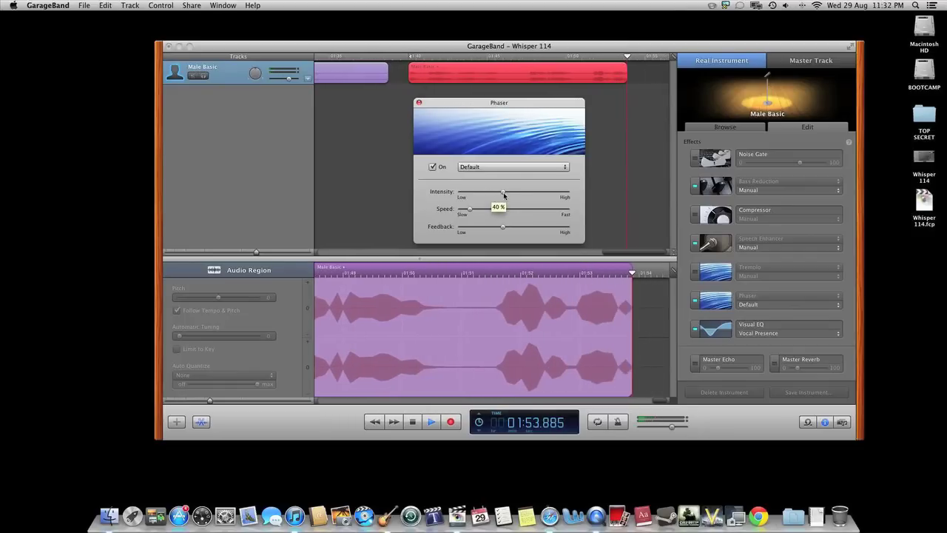
{"action": "left_click_drag", "start_coordinate": [518, 195], "coordinate": [557, 195]}
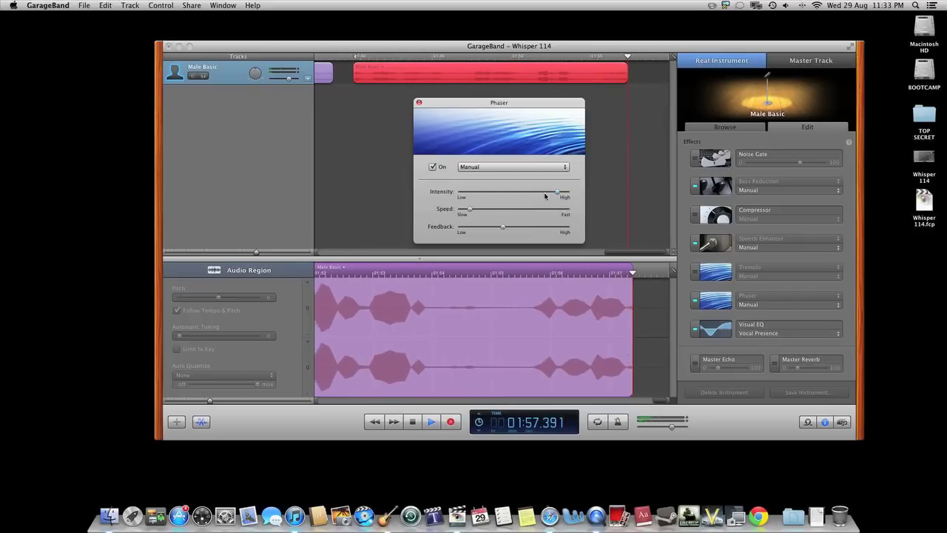
- Lower the Phaser Speed to Slow and Feedback to Low, and nudge its Intensity slightly higher
{"action": "left_click", "coordinate": [469, 210]}
{"action": "left_click_drag", "start_coordinate": [469, 213], "coordinate": [459, 229]}
{"action": "left_click", "coordinate": [504, 230]}
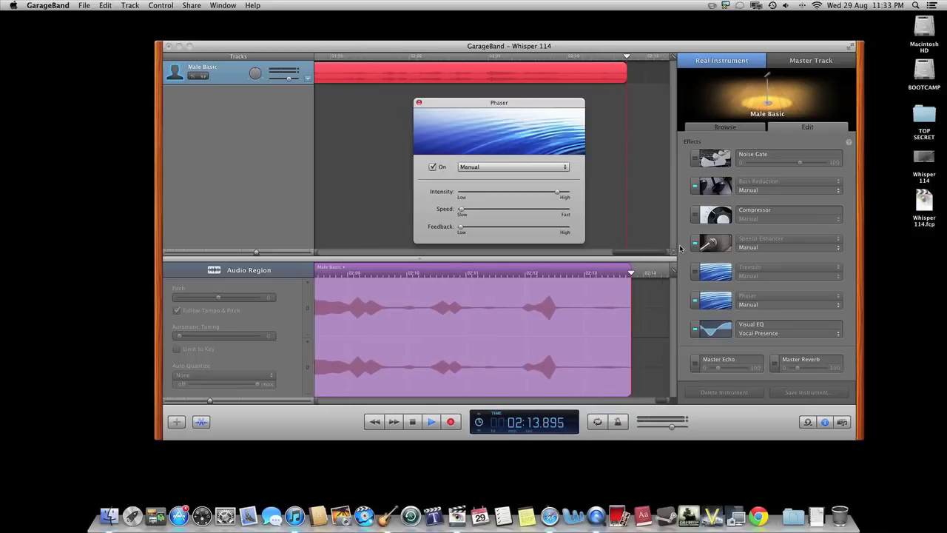
{"action": "left_click", "coordinate": [557, 193]}
{"action": "left_click_drag", "start_coordinate": [557, 193], "coordinate": [558, 194]}
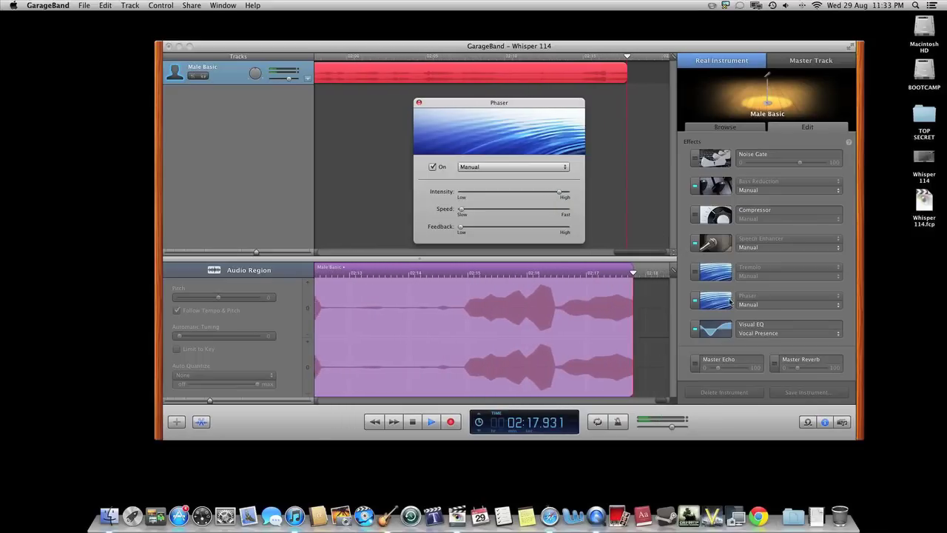
- Turn Tremolo back on during the recording and lower its Speed to near the Beat-Sync end
{"action": "left_click", "coordinate": [696, 273]}
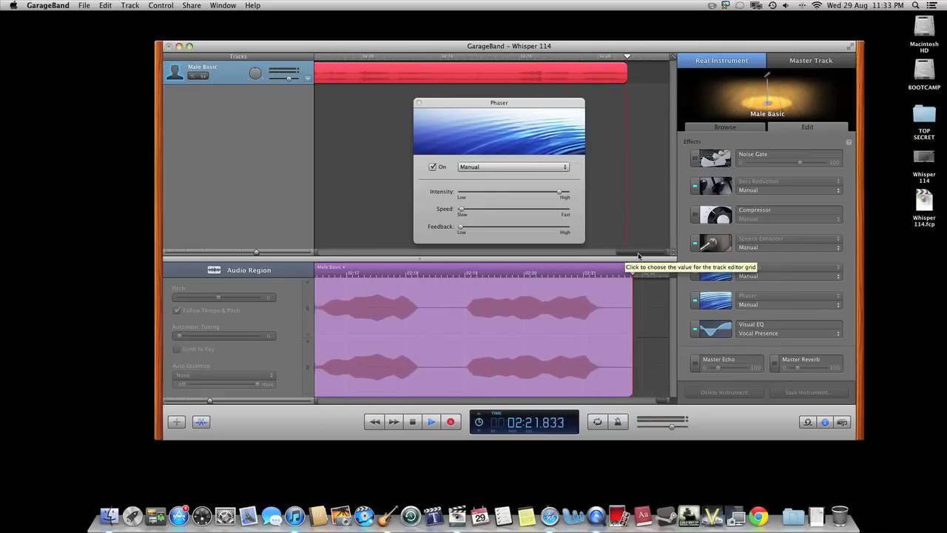
{"action": "left_click", "coordinate": [710, 271]}
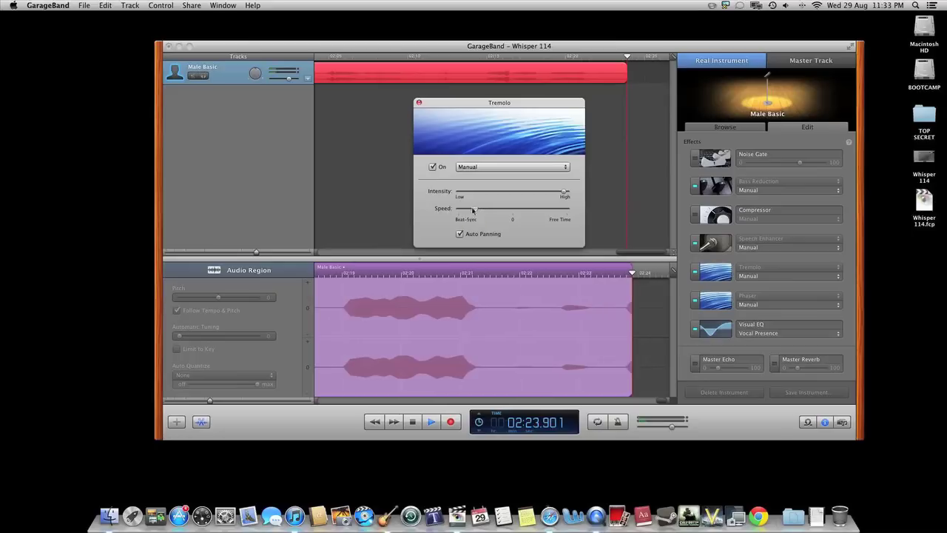
{"action": "mouse_move", "coordinate": [475, 209]}
{"action": "left_click_drag", "start_coordinate": [475, 209], "coordinate": [460, 208]}
- Reposition and close the Tremolo settings window, and stop recording at about 3:04
{"action": "left_click_drag", "start_coordinate": [451, 106], "coordinate": [470, 98]}
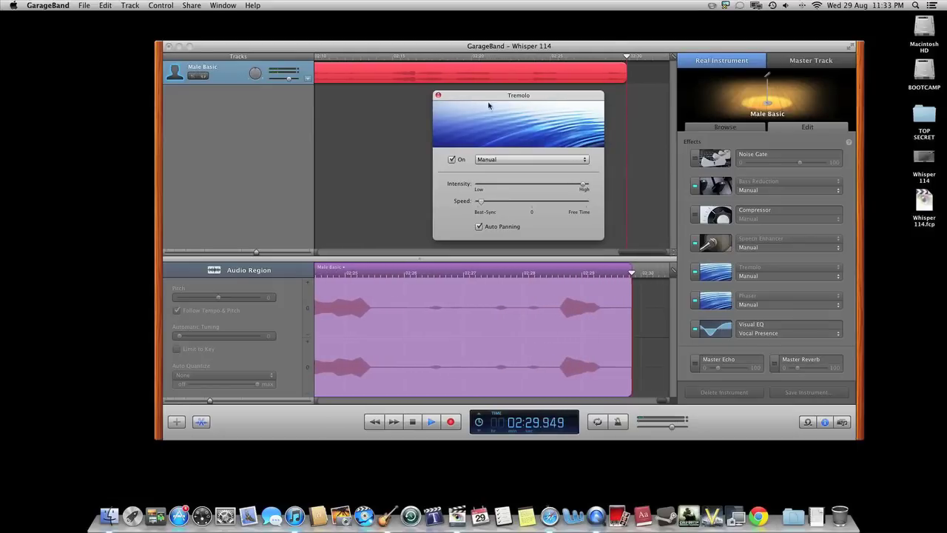
{"action": "left_click_drag", "start_coordinate": [477, 96], "coordinate": [484, 96]}
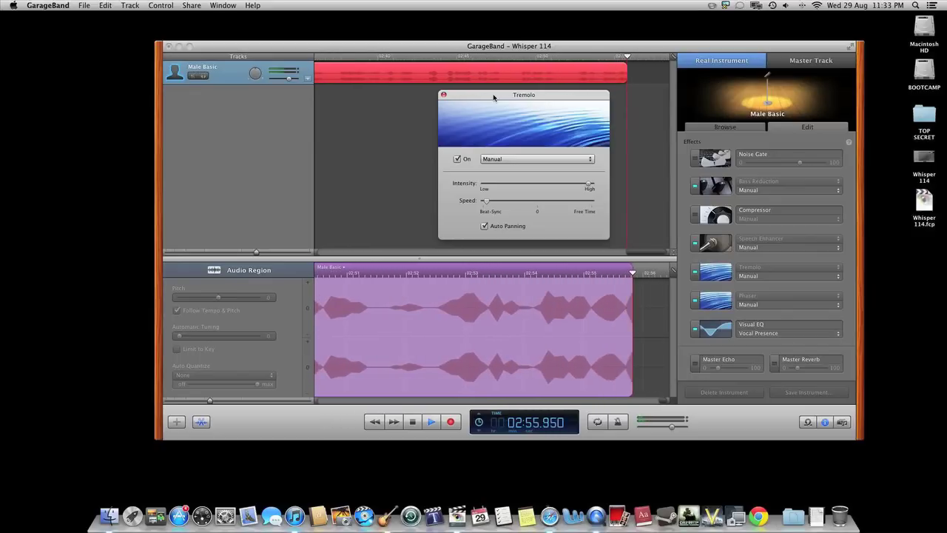
{"action": "left_click", "coordinate": [443, 94]}
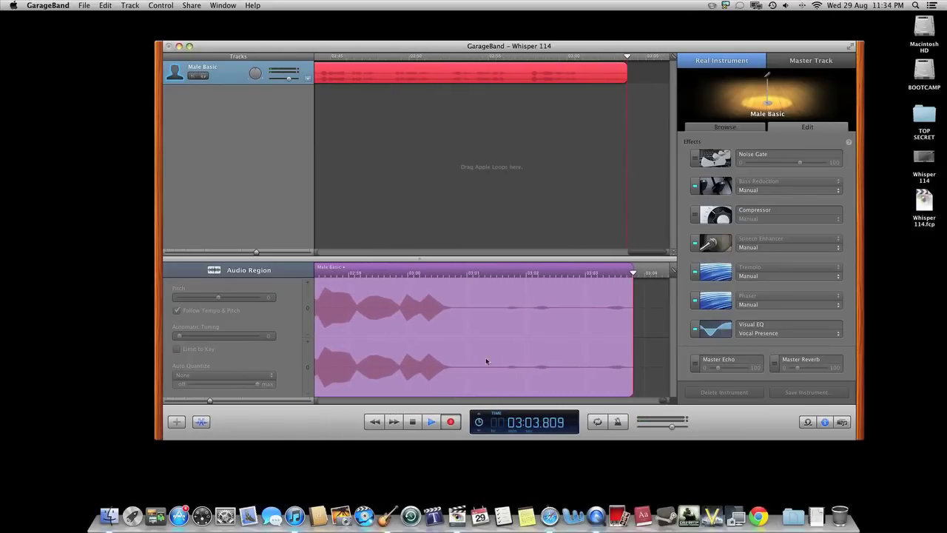
{"action": "key", "text": "r"}
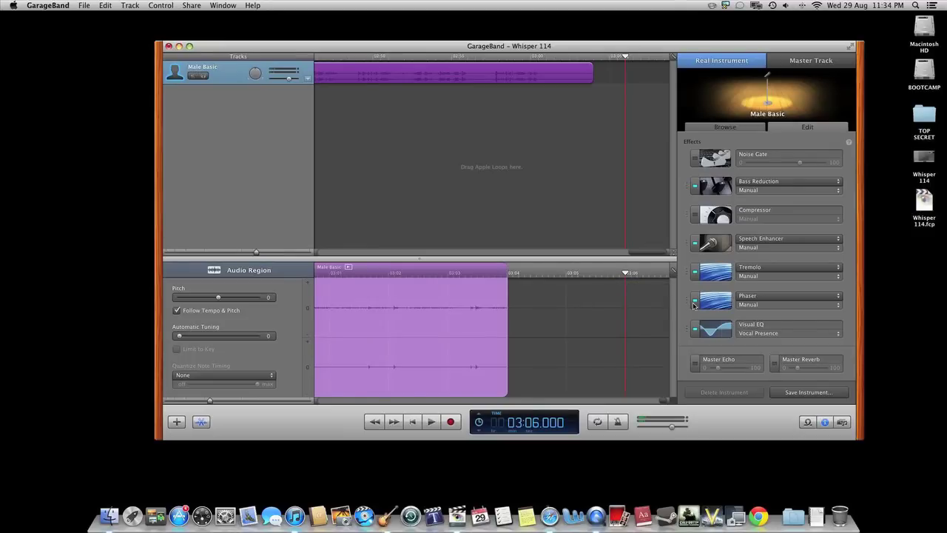
- Turn off the Tremolo and Phaser effects and shift the project window slightly
{"action": "left_click", "coordinate": [695, 271]}
{"action": "left_click", "coordinate": [695, 299]}
{"action": "left_click_drag", "start_coordinate": [526, 48], "coordinate": [534, 44]}
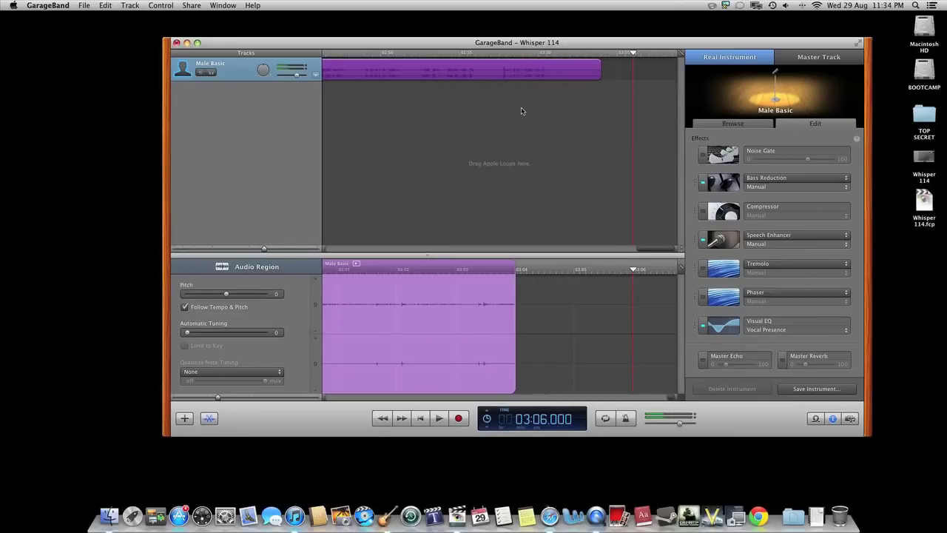
- Look over the recorded regions from the start to the end of the timeline and deselect the last region
{"action": "scroll", "coordinate": [604, 89], "scroll_direction": "left", "scroll_amount": 2}
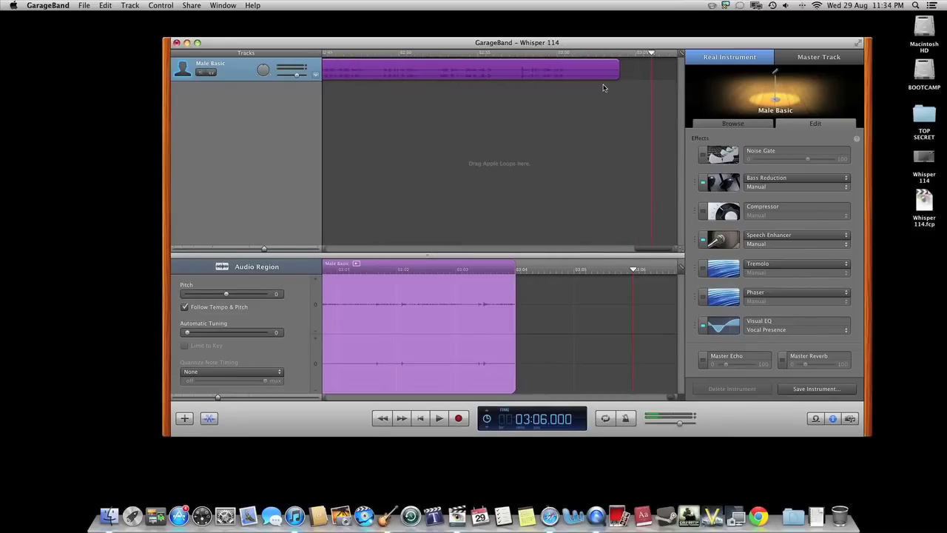
{"action": "scroll", "coordinate": [603, 87], "scroll_direction": "left", "scroll_amount": 15}
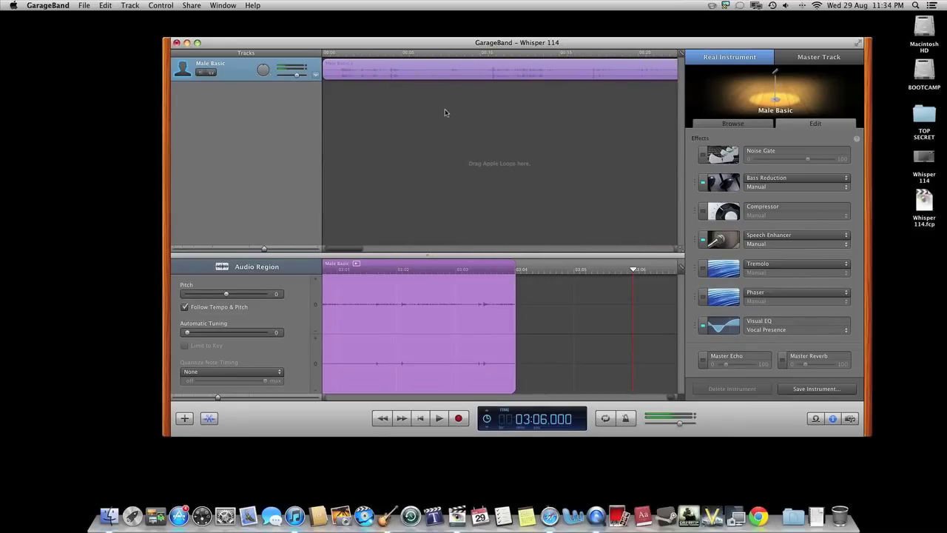
{"action": "scroll", "coordinate": [451, 97], "scroll_direction": "right", "scroll_amount": 15}
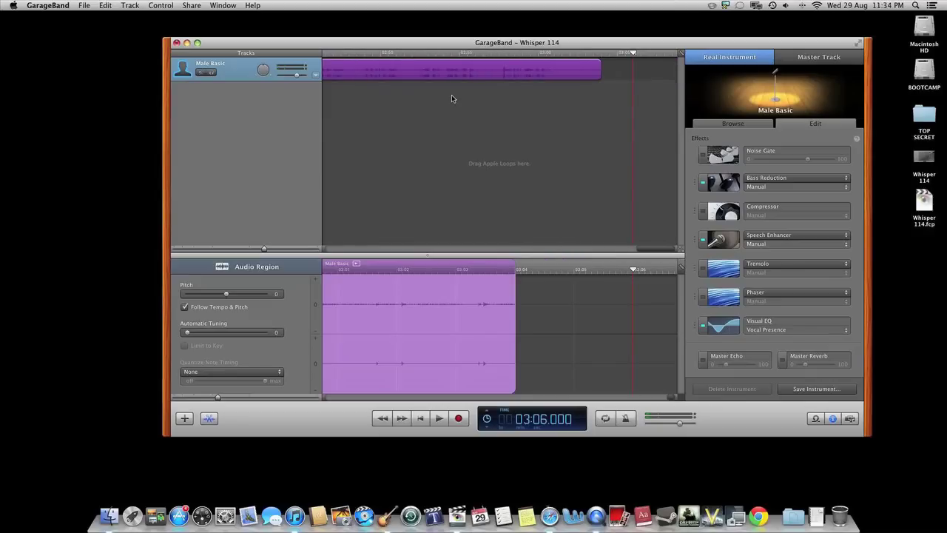
{"action": "left_click", "coordinate": [589, 101]}
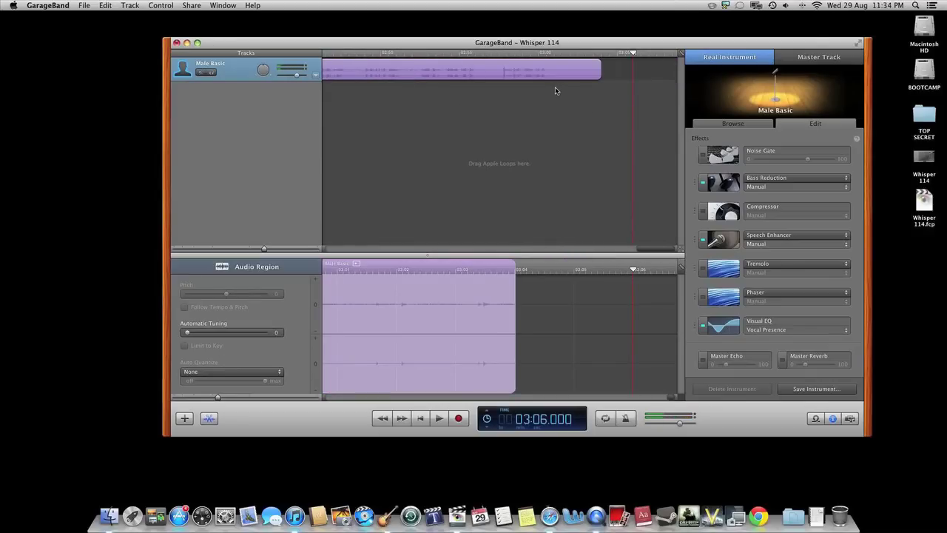
- Start exporting the song to disk with compression on, using the MP3 Encoder
{"action": "left_click", "coordinate": [191, 5]}
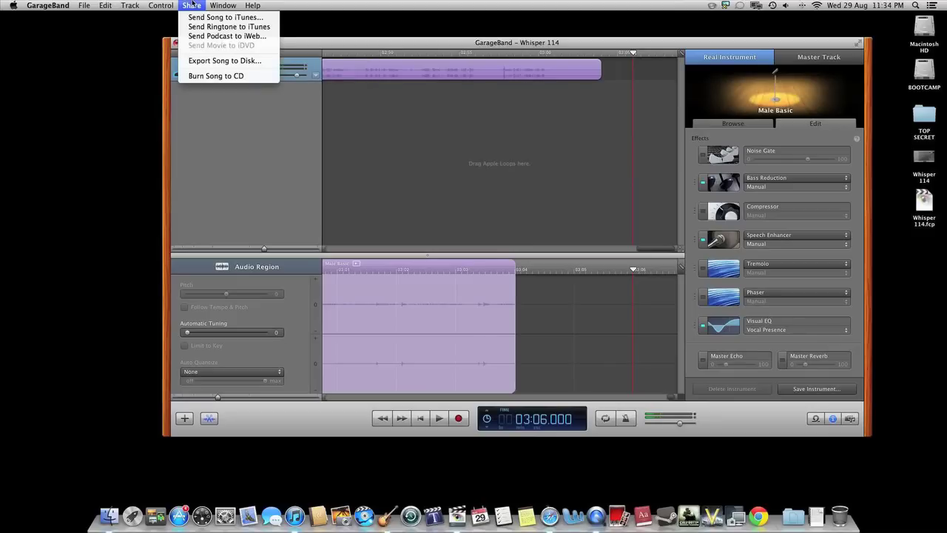
{"action": "left_click", "coordinate": [242, 61]}
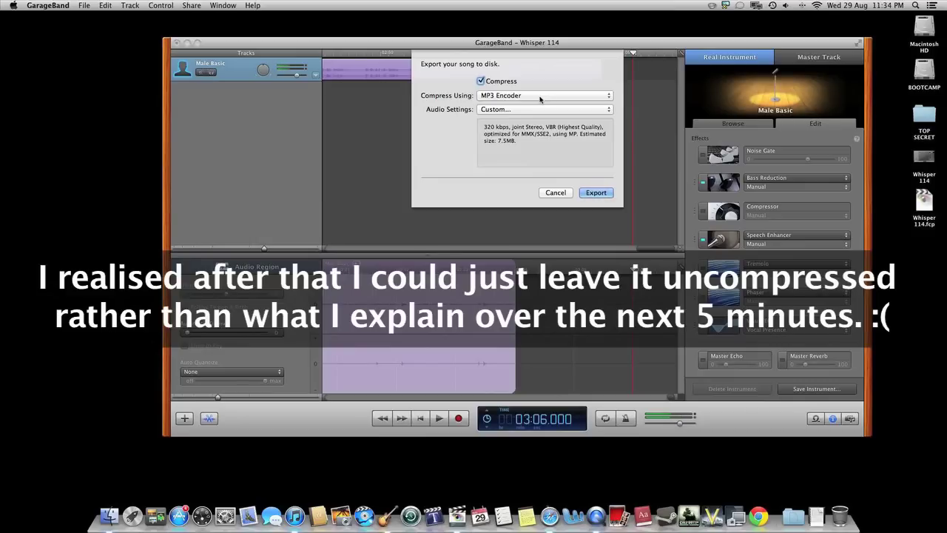
{"action": "left_click", "coordinate": [540, 96]}
{"action": "left_click", "coordinate": [534, 102]}
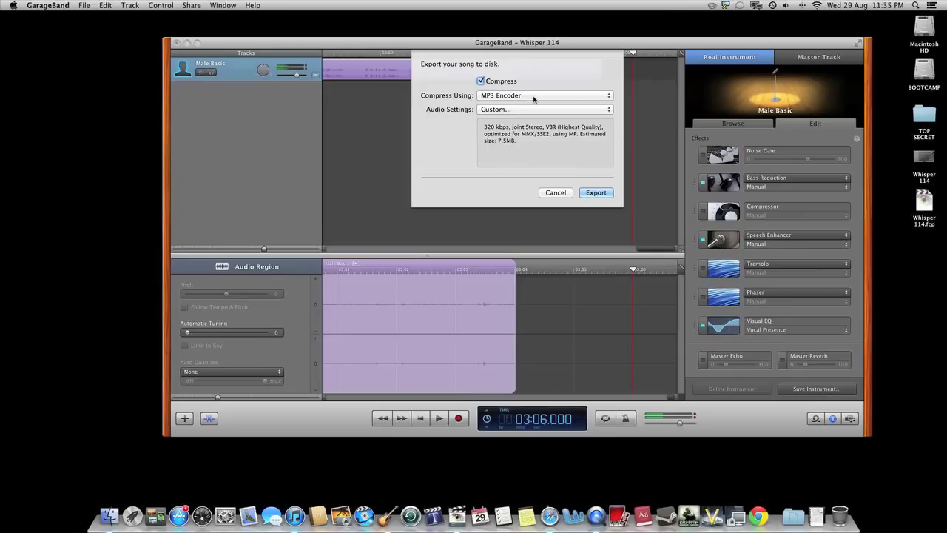
{"action": "left_click", "coordinate": [533, 98]}
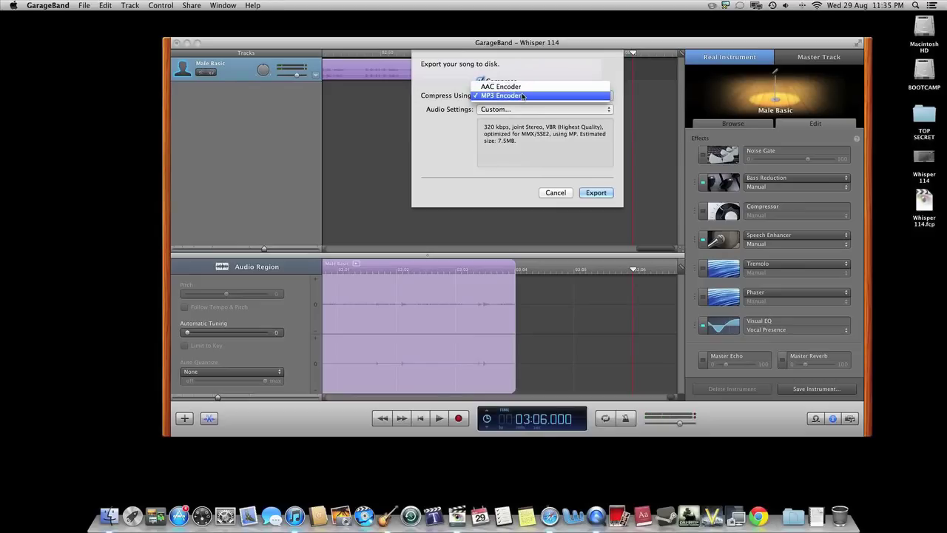
{"action": "left_click", "coordinate": [523, 96]}
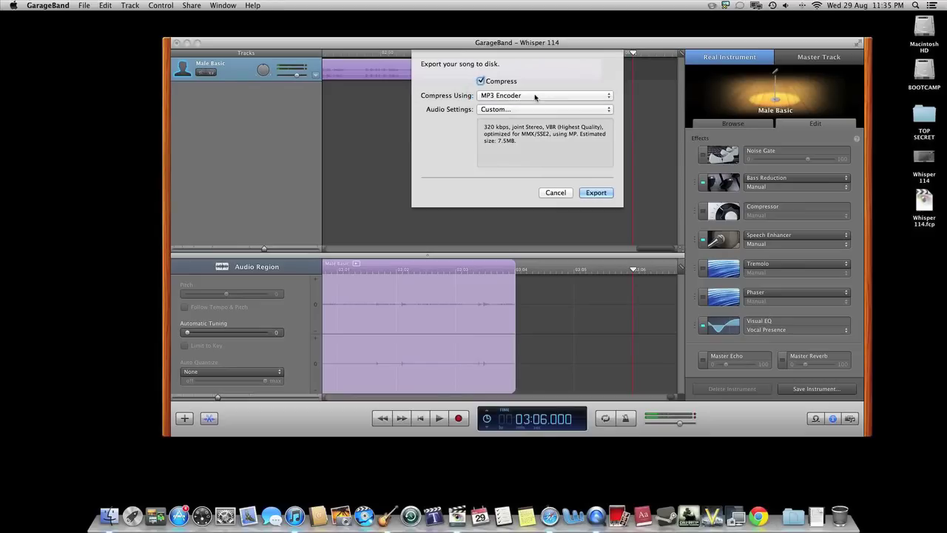
- Configure the custom MP3 audio settings with a 320 kbps bit rate and Highest VBR quality
{"action": "left_click", "coordinate": [508, 111]}
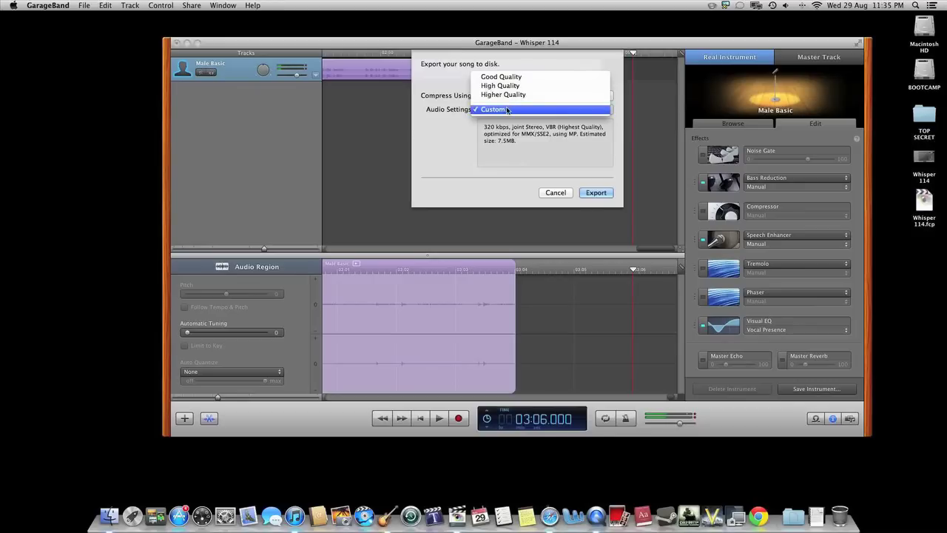
{"action": "left_click", "coordinate": [511, 108]}
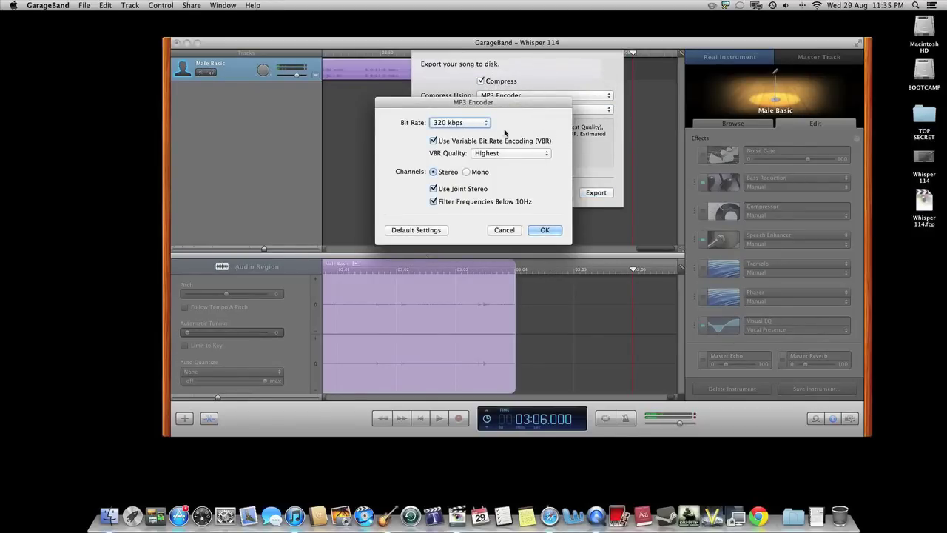
{"action": "left_click", "coordinate": [479, 124]}
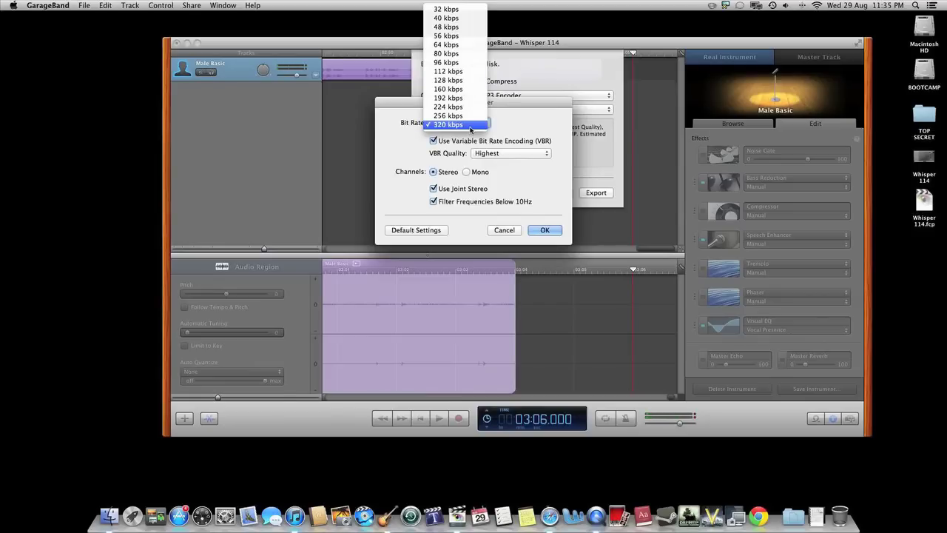
{"action": "left_click", "coordinate": [470, 127]}
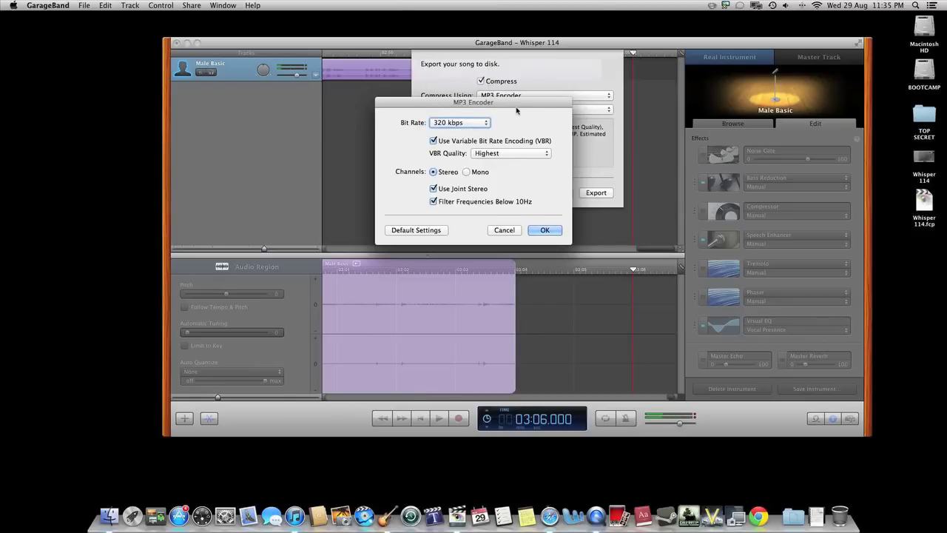
{"action": "left_click_drag", "start_coordinate": [514, 107], "coordinate": [513, 106]}
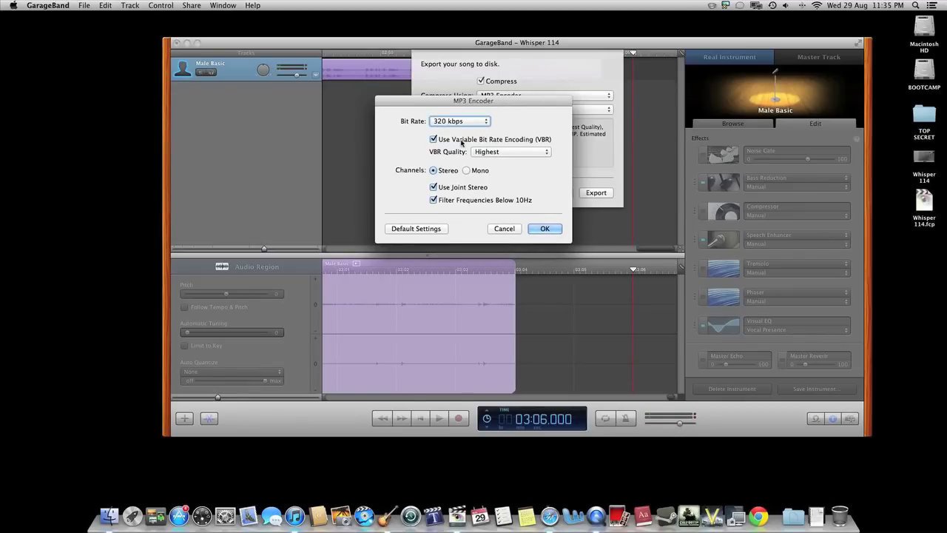
{"action": "left_click", "coordinate": [545, 153]}
{"action": "left_click", "coordinate": [511, 152]}
{"action": "left_click", "coordinate": [546, 229]}
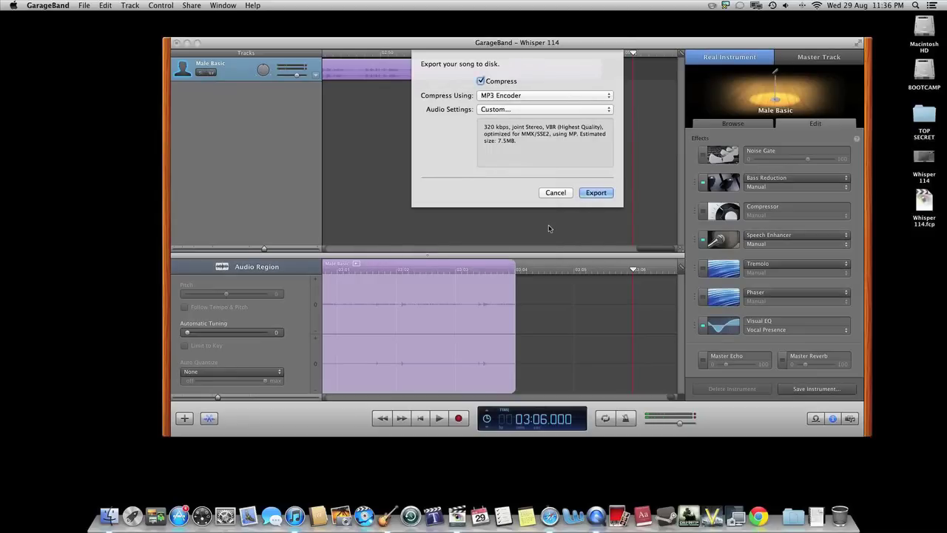
- Export the song to the Desktop under the name Whisper 114
{"action": "left_click", "coordinate": [597, 194]}
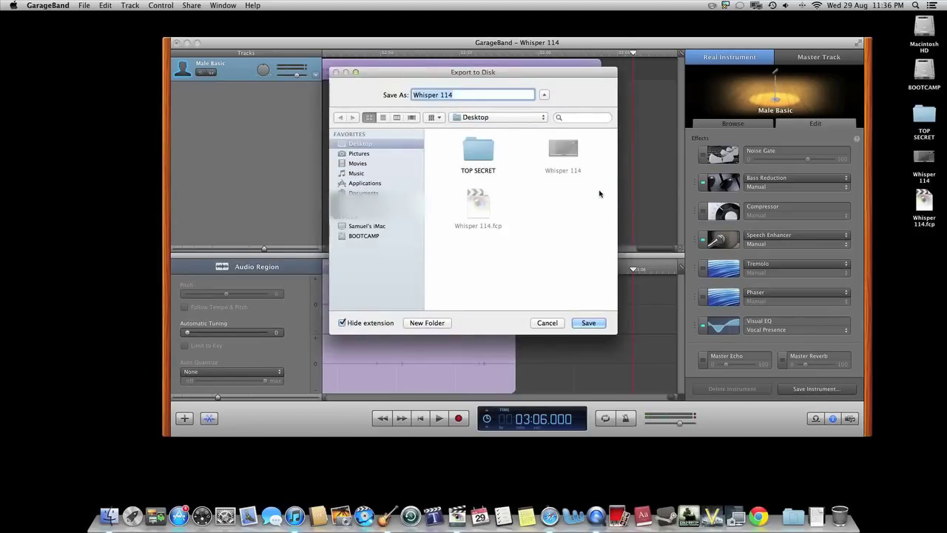
{"action": "left_click", "coordinate": [588, 322]}
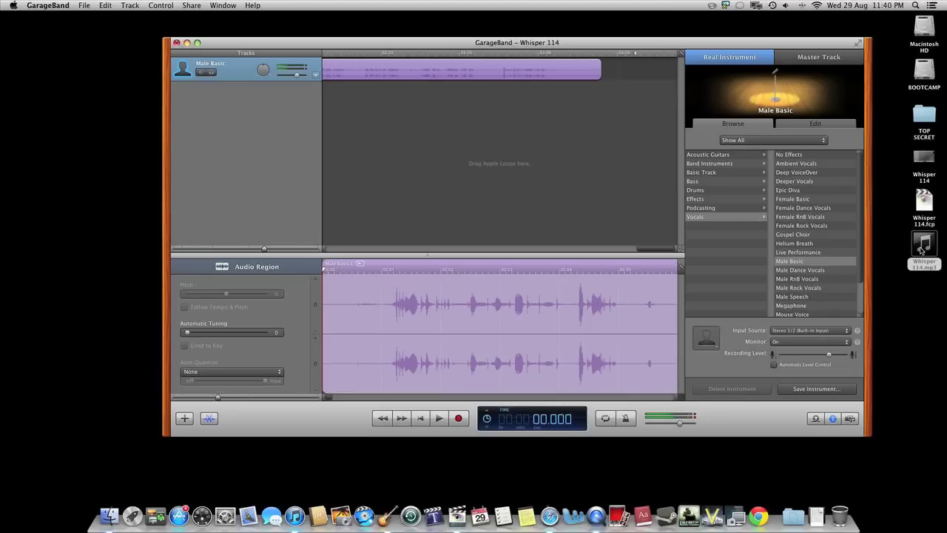
- Switch to iTunes and add Whisper 114.mp3 from the desktop to the music library
{"action": "key", "text": "ctrl+Right"}
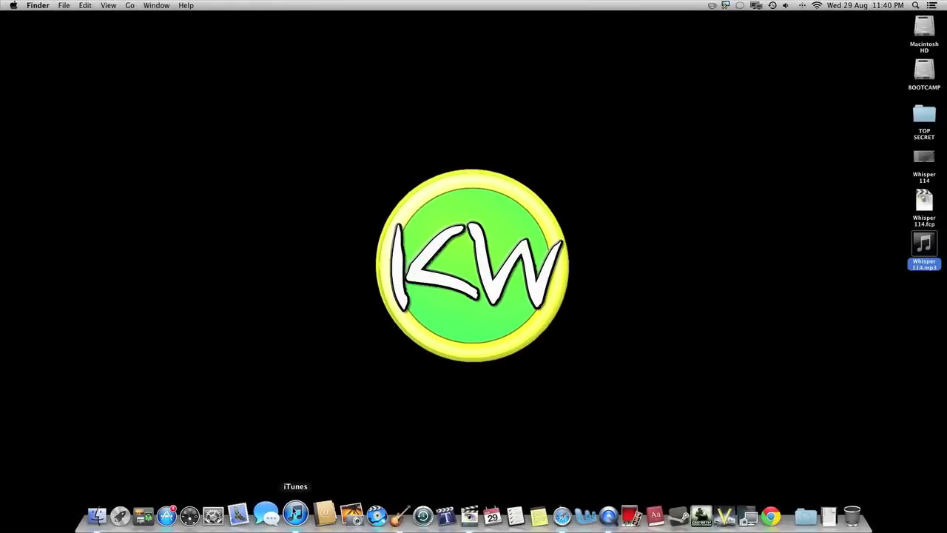
{"action": "left_click", "coordinate": [291, 514]}
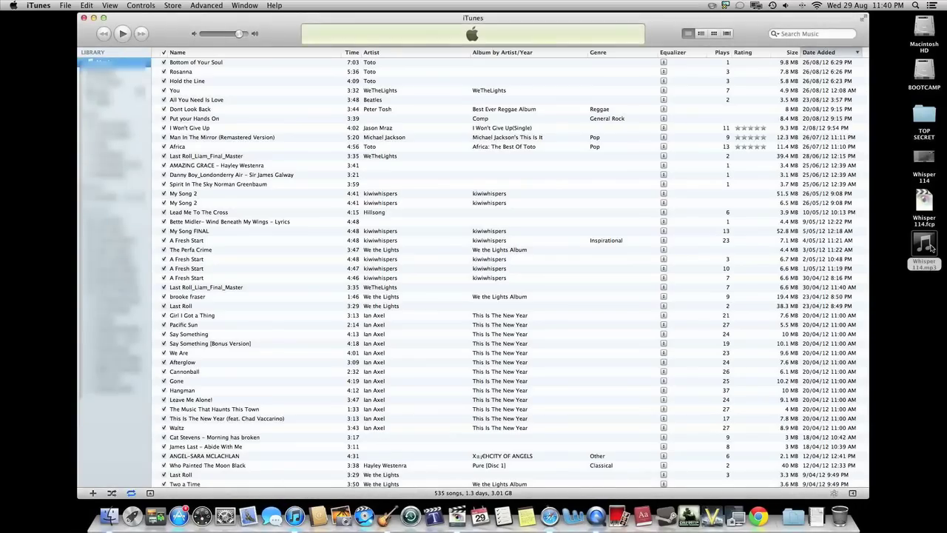
{"action": "left_click_drag", "start_coordinate": [931, 247], "coordinate": [755, 267]}
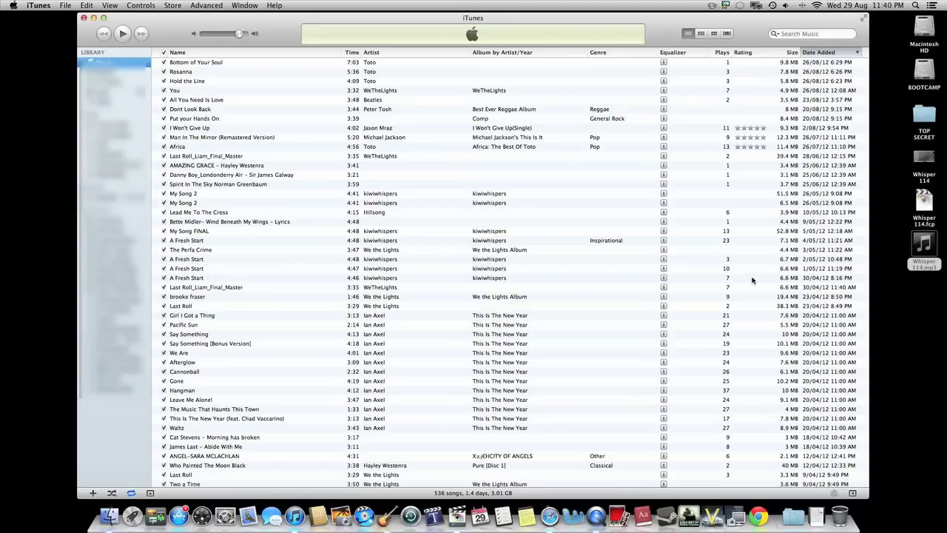
- Search the music library for "whisper 114" and create an AIFF version of the song
{"action": "left_click", "coordinate": [816, 34]}
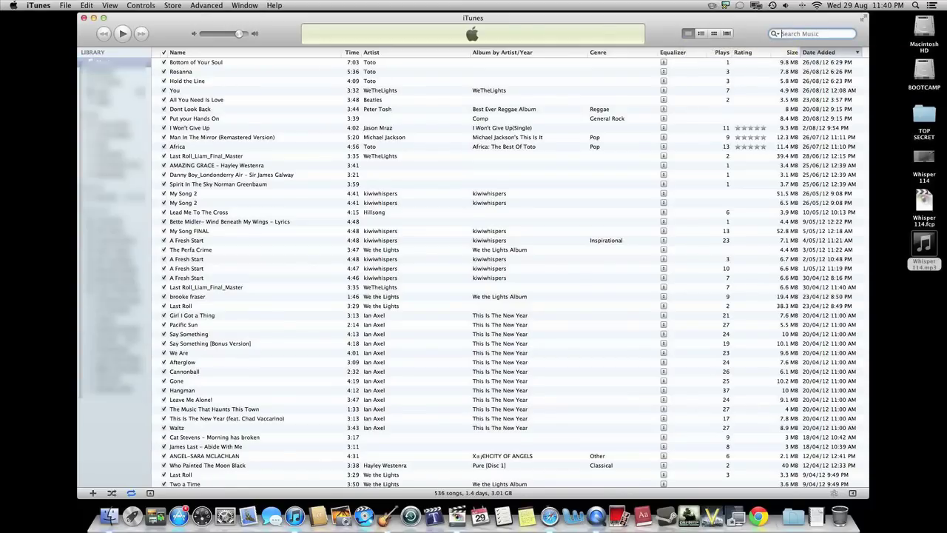
{"action": "type", "text": "whisper 114"}
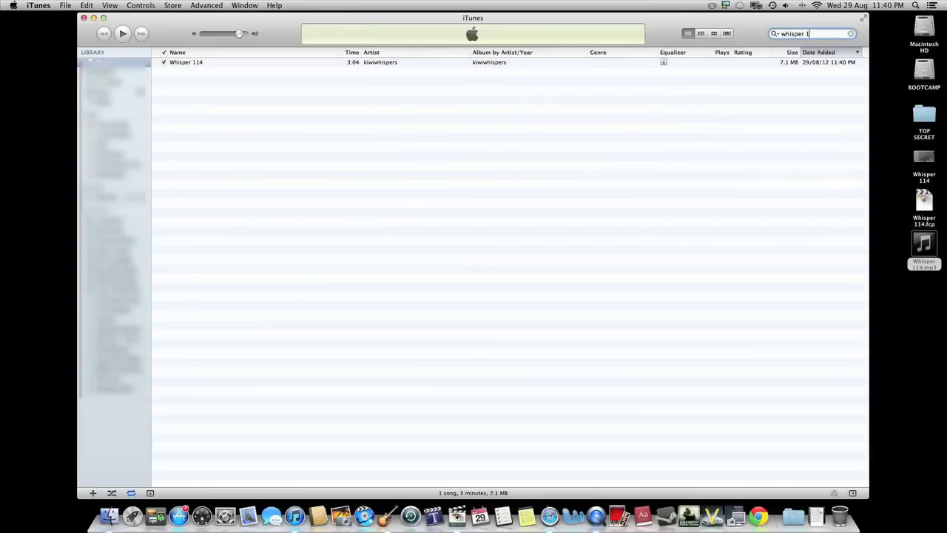
{"action": "right_click", "coordinate": [270, 67]}
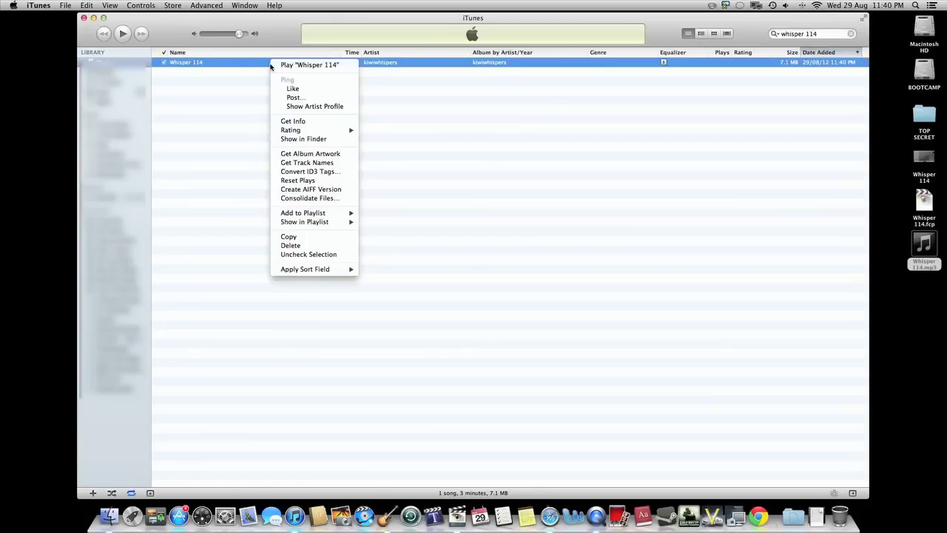
{"action": "left_click", "coordinate": [341, 190]}
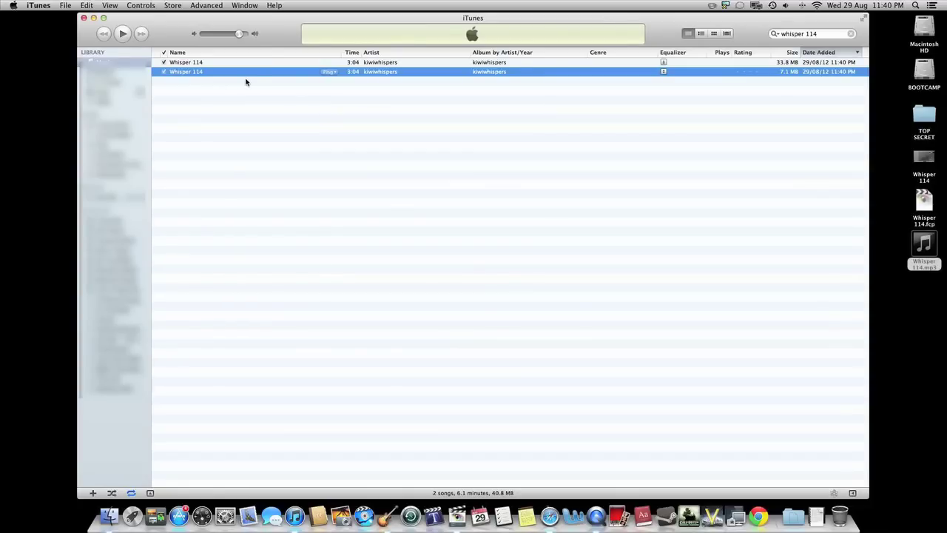
- Reveal the new AIFF version of Whisper 114 in Finder
{"action": "left_click", "coordinate": [212, 63]}
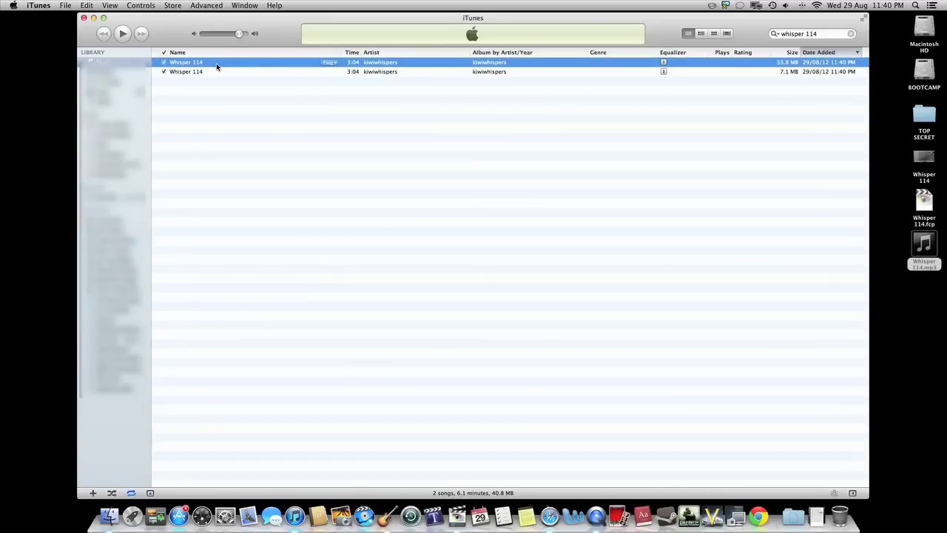
{"action": "right_click", "coordinate": [239, 64]}
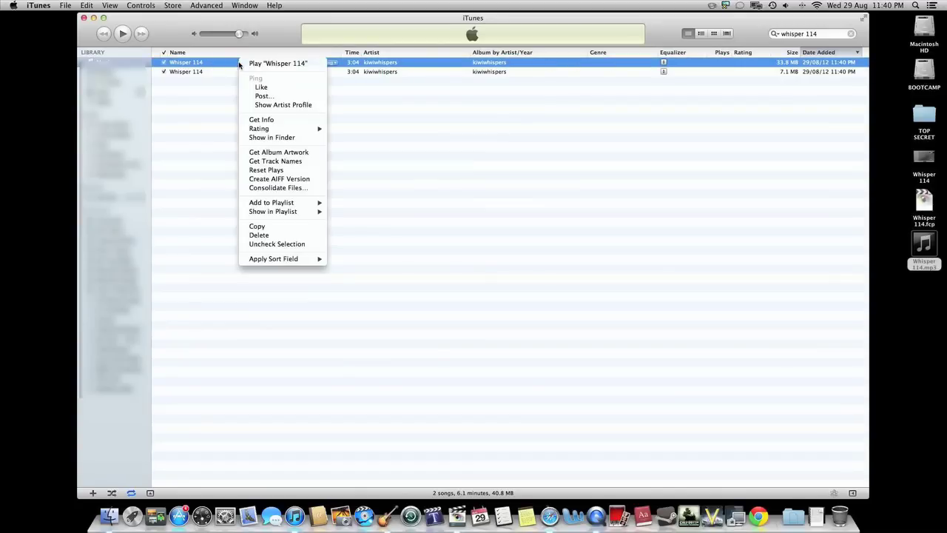
{"action": "left_click", "coordinate": [290, 137]}
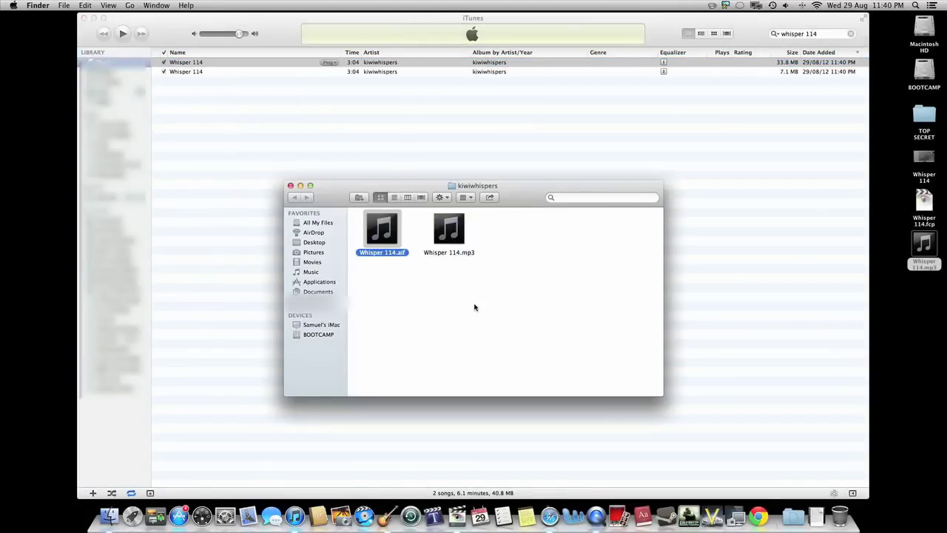
- Try to copy Whisper 114.aif and paste it into the Final Cut Express project browser
{"action": "left_click", "coordinate": [459, 516]}
{"action": "right_click", "coordinate": [388, 237]}
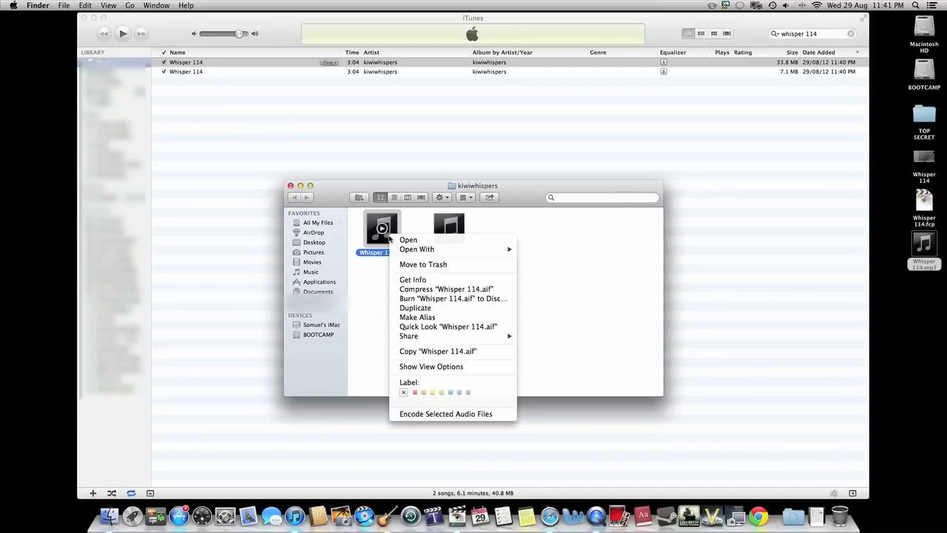
{"action": "left_click", "coordinate": [436, 351]}
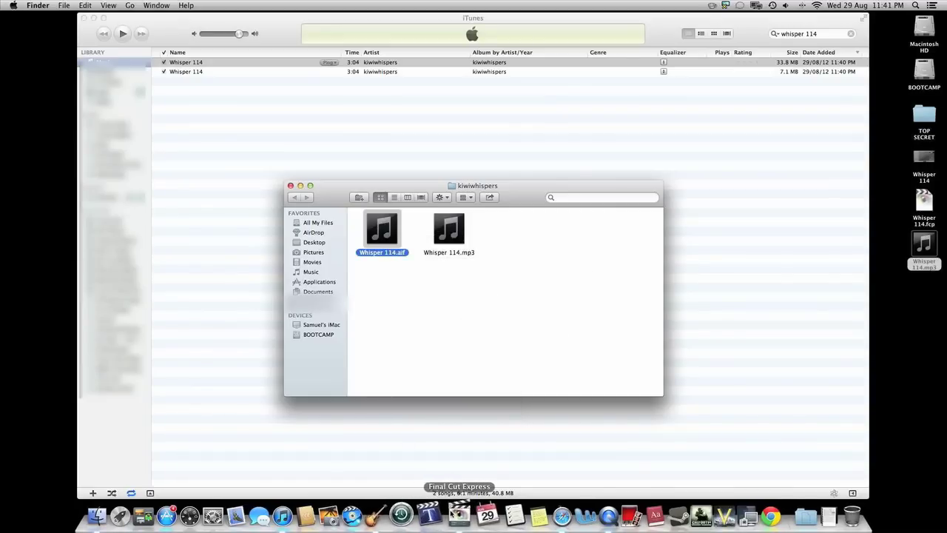
{"action": "left_click", "coordinate": [456, 512]}
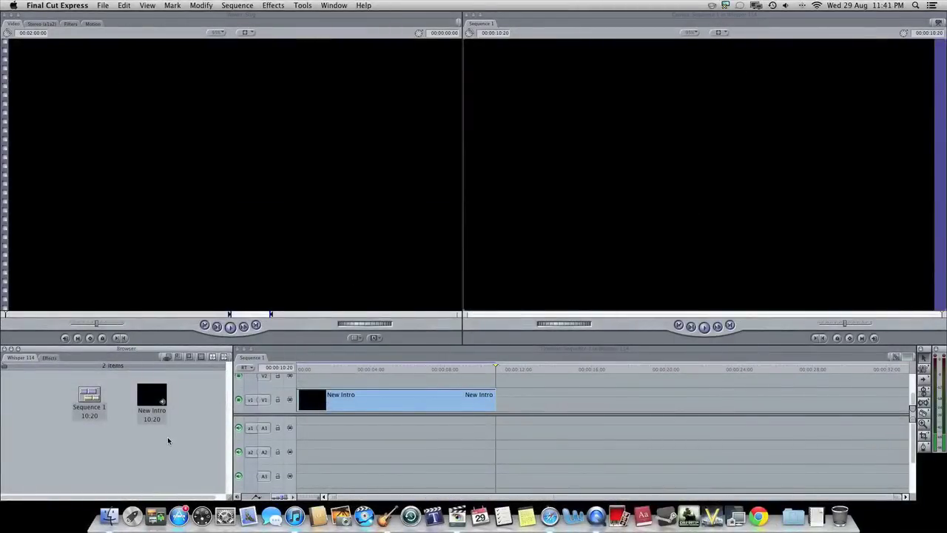
{"action": "right_click", "coordinate": [168, 437]}
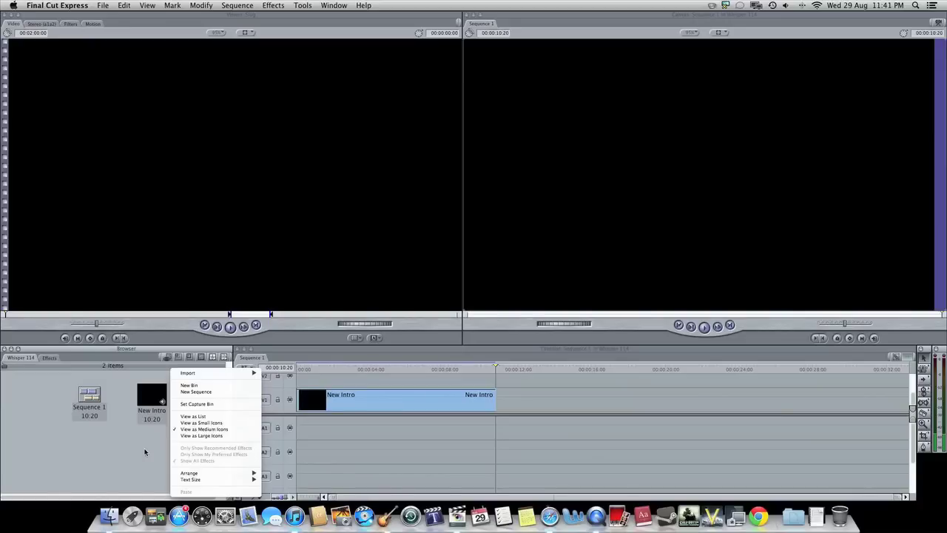
{"action": "left_click", "coordinate": [145, 452]}
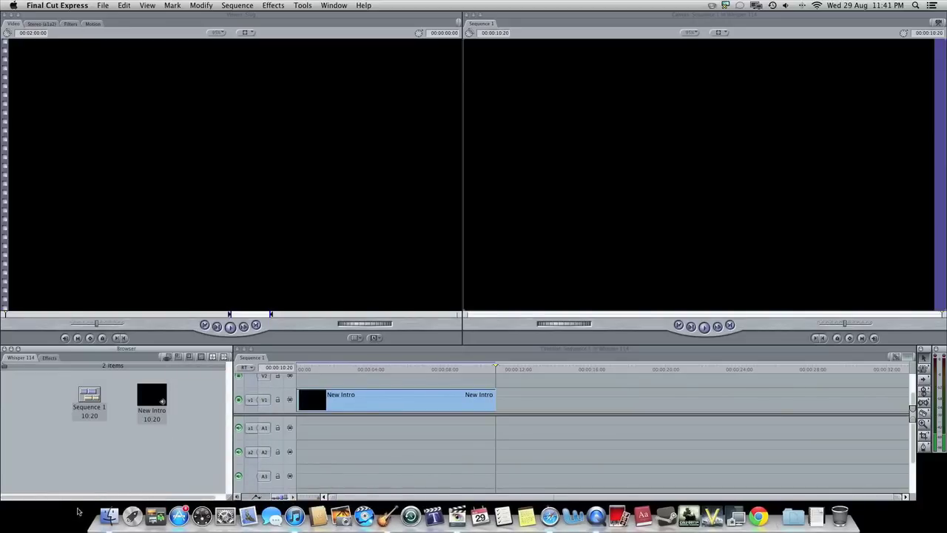
- Import Whisper 114.aif from the Finder folder into the Final Cut Express project browser and deselect it
{"action": "left_click", "coordinate": [110, 514]}
{"action": "mouse_move", "coordinate": [386, 242]}
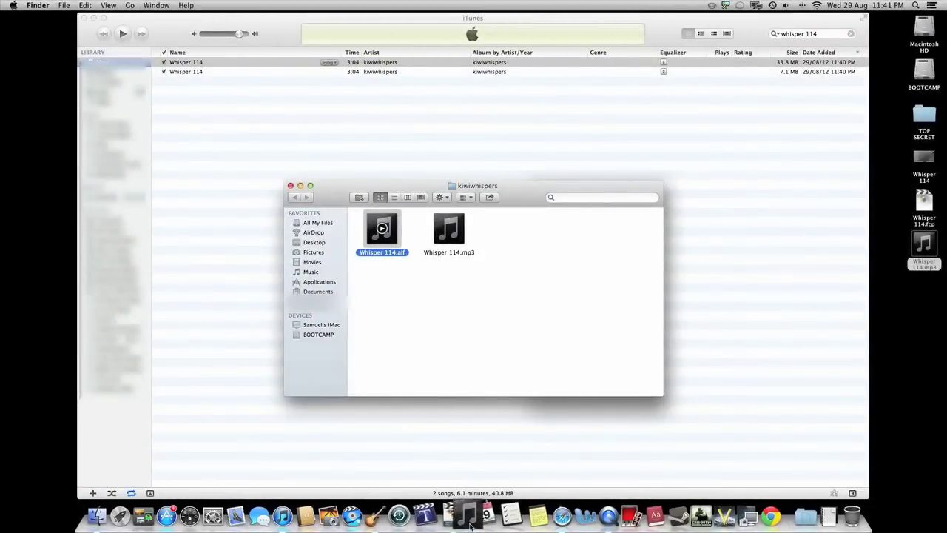
{"action": "left_click_drag", "start_coordinate": [464, 523], "coordinate": [198, 447]}
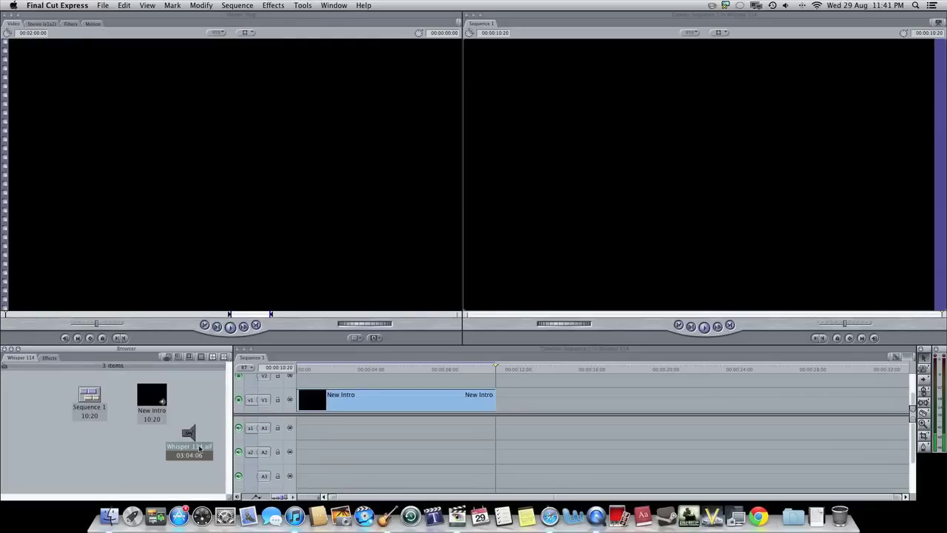
{"action": "left_click", "coordinate": [137, 430]}
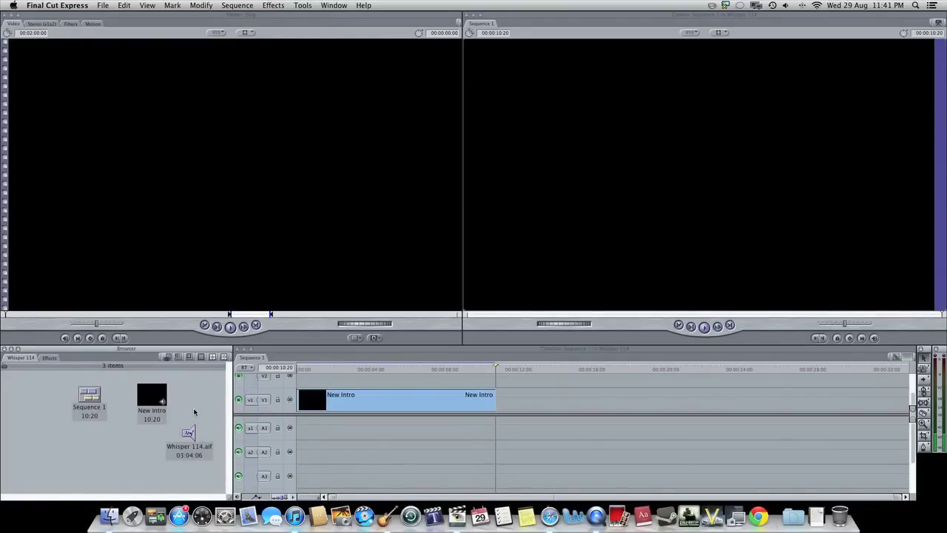
- Place Whisper 114.aif on audio tracks A1 and A2 of Sequence 1, starting at about 8 seconds, and look back along its waveform
{"action": "left_click_drag", "start_coordinate": [189, 435], "coordinate": [457, 430]}
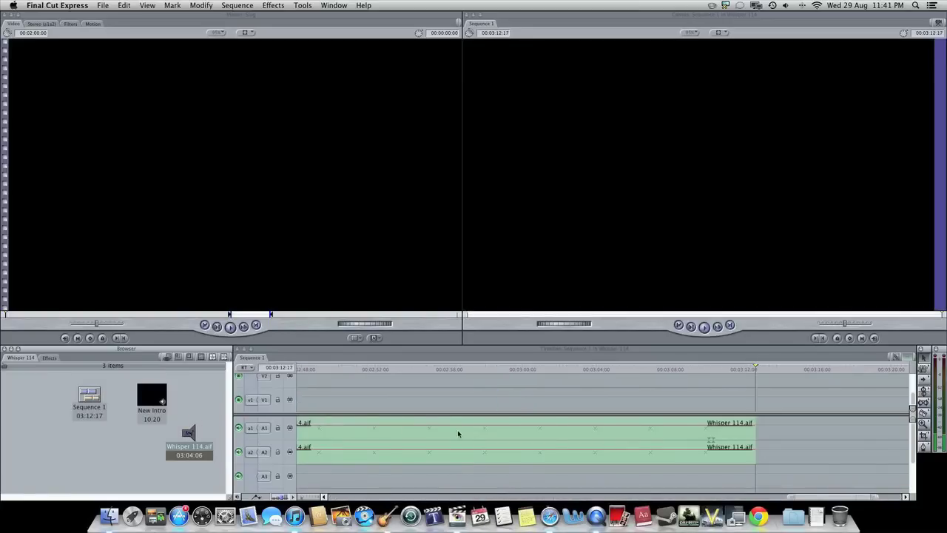
{"action": "left_click", "coordinate": [534, 386]}
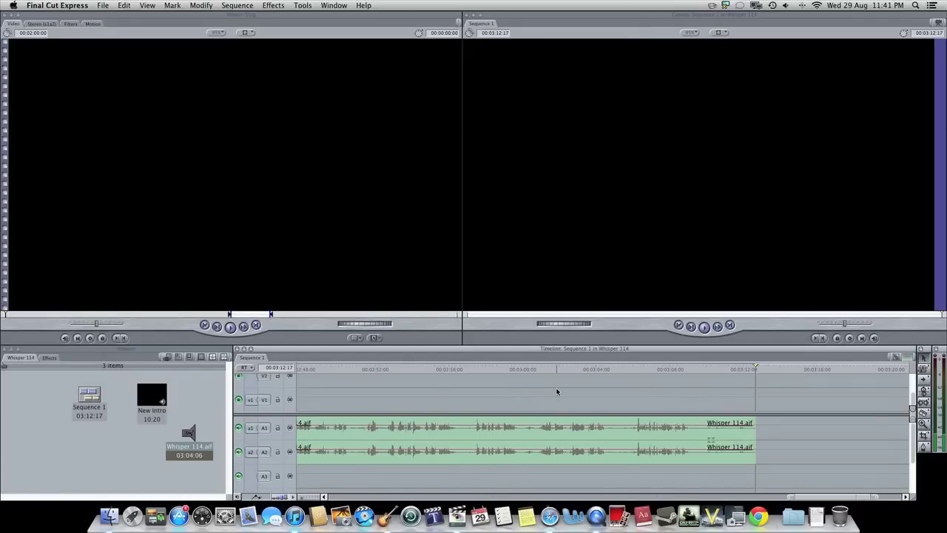
{"action": "scroll", "coordinate": [558, 388], "scroll_direction": "left", "scroll_amount": 10}
{"action": "scroll", "coordinate": [561, 390], "scroll_direction": "left", "scroll_amount": 3}
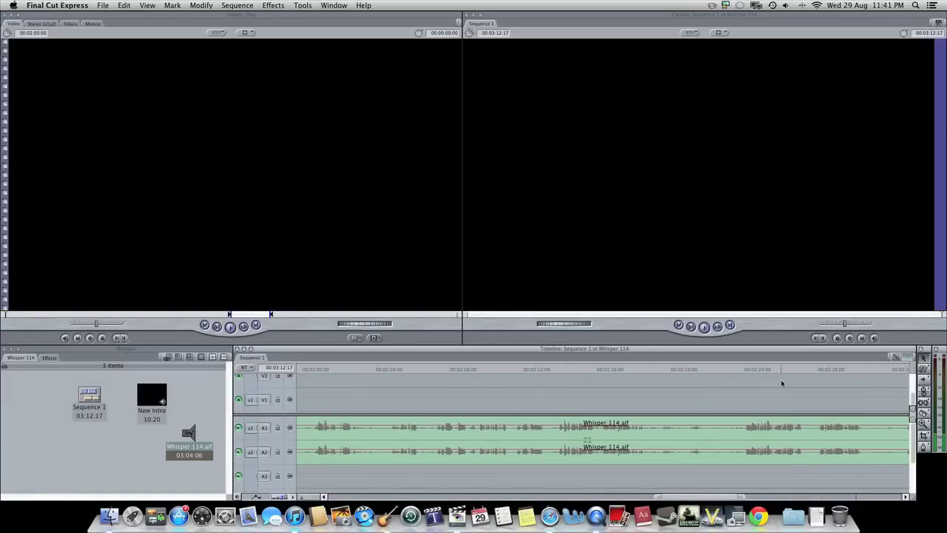
{"action": "scroll", "coordinate": [475, 391], "scroll_direction": "left", "scroll_amount": 12}
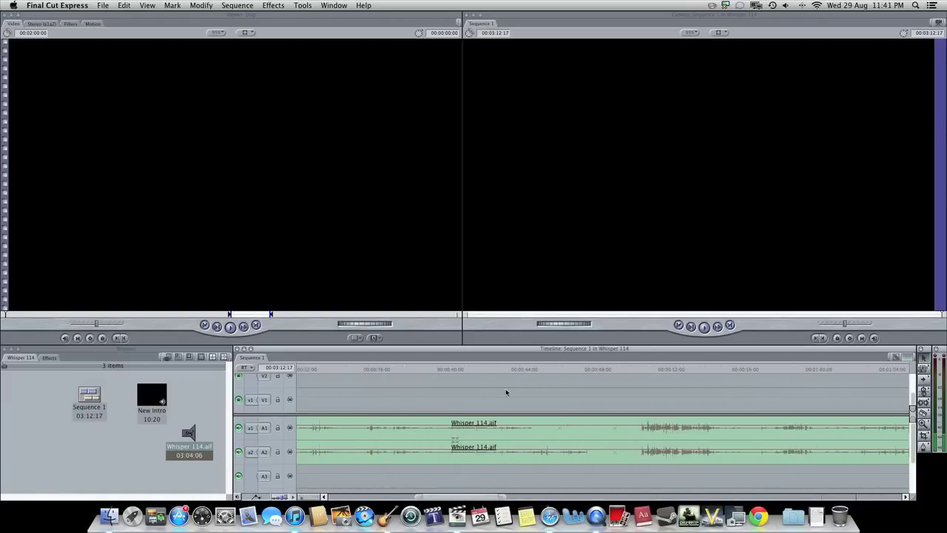
- Play the sequence from the New Intro clip into Whisper 114.aif, and look along the audio to its end and back
{"action": "key", "text": "F10"}
{"action": "left_click", "coordinate": [444, 370]}
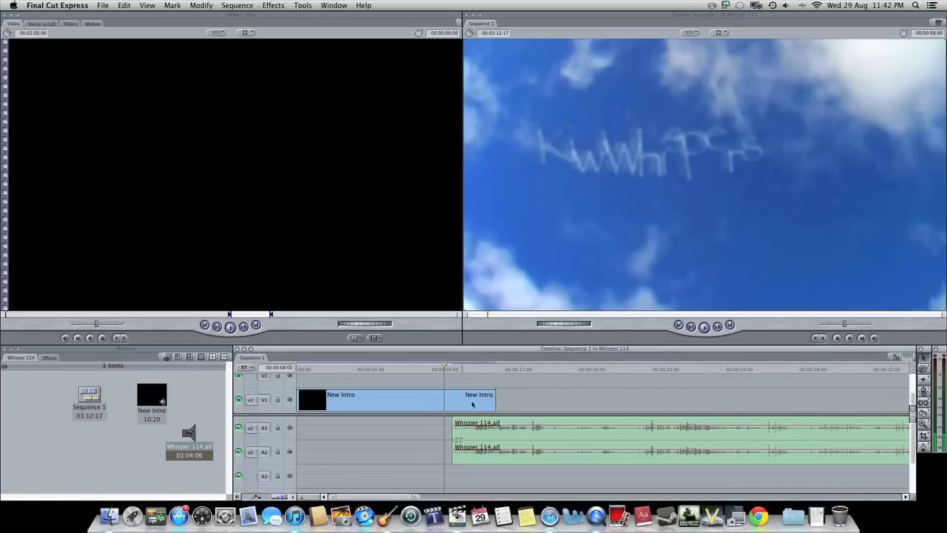
{"action": "left_click_drag", "start_coordinate": [311, 368], "coordinate": [344, 370]}
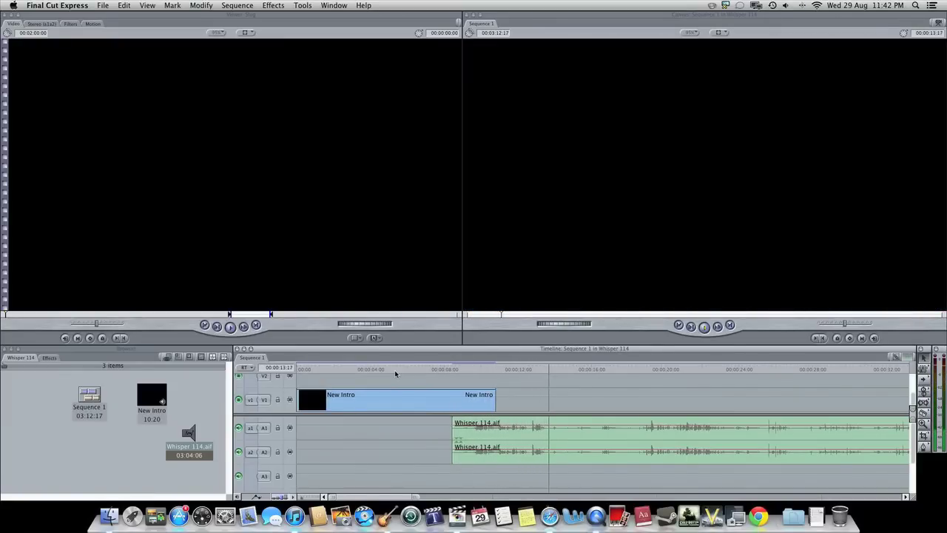
{"action": "key", "text": "space"}
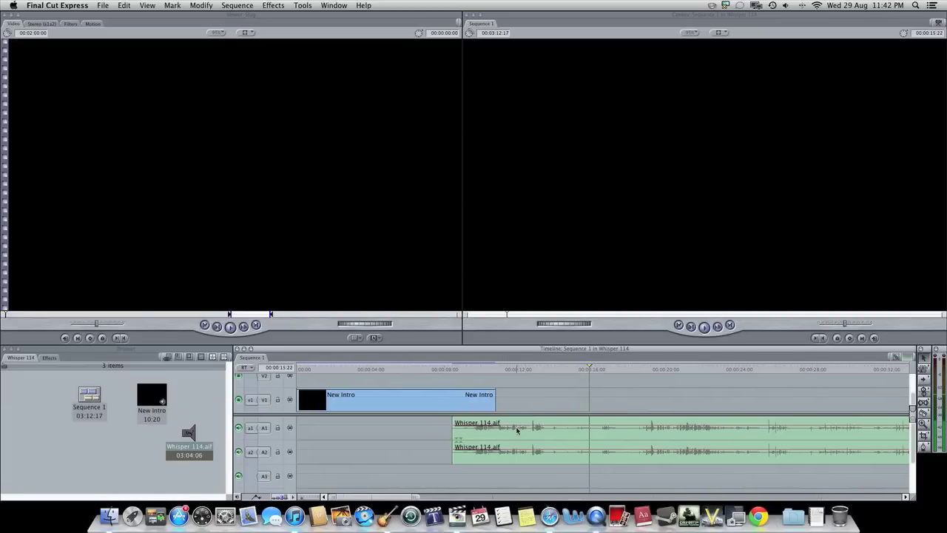
{"action": "scroll", "coordinate": [517, 430], "scroll_direction": "right", "scroll_amount": 20}
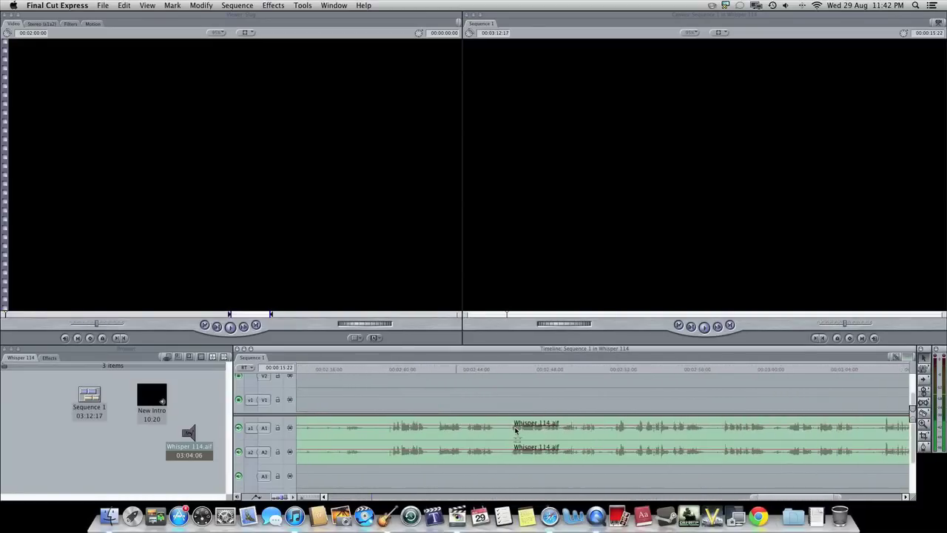
{"action": "scroll", "coordinate": [515, 429], "scroll_direction": "right", "scroll_amount": 10}
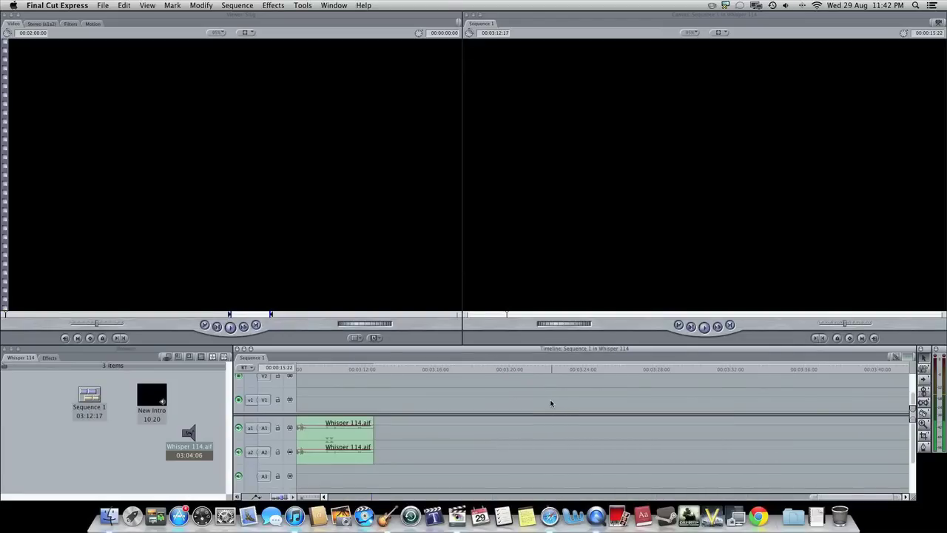
{"action": "scroll", "coordinate": [550, 403], "scroll_direction": "left", "scroll_amount": 12}
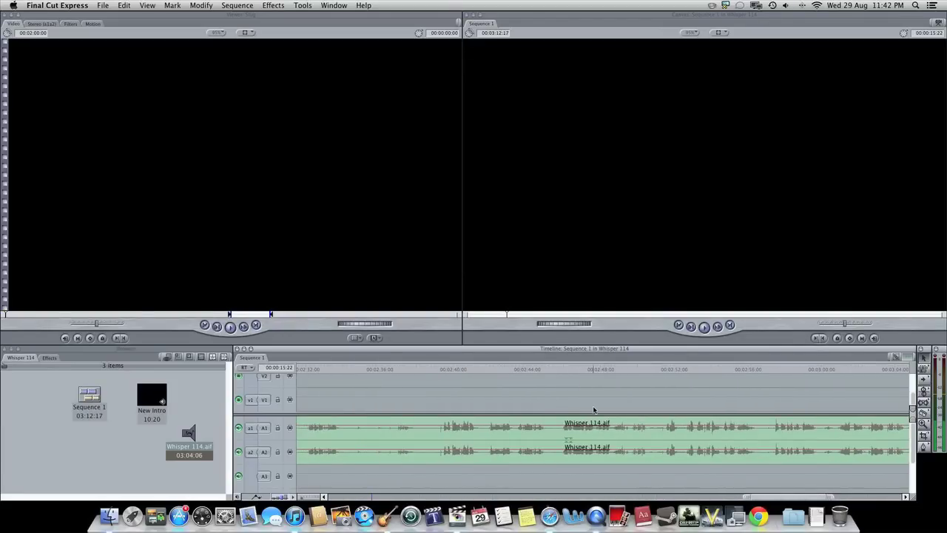
{"action": "scroll", "coordinate": [668, 425], "scroll_direction": "left", "scroll_amount": 20}
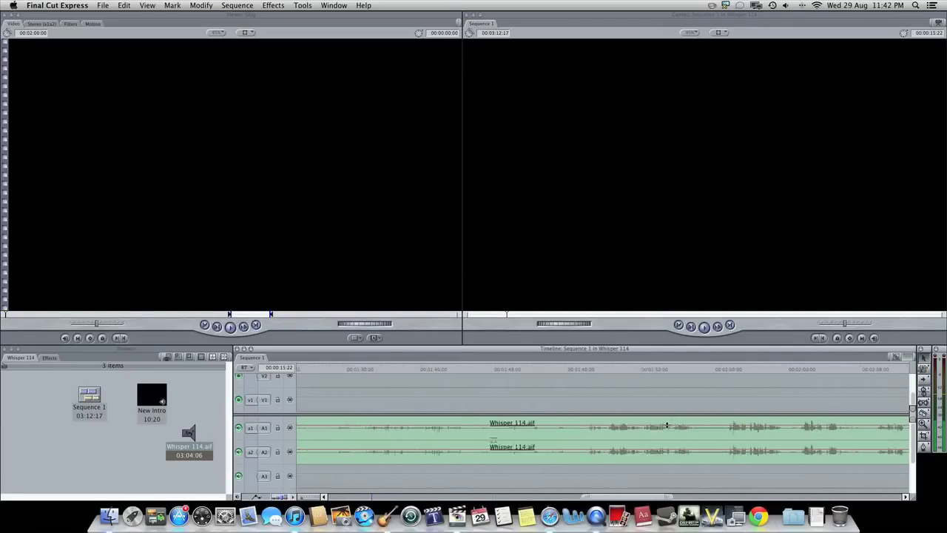
{"action": "scroll", "coordinate": [666, 425], "scroll_direction": "left", "scroll_amount": 10}
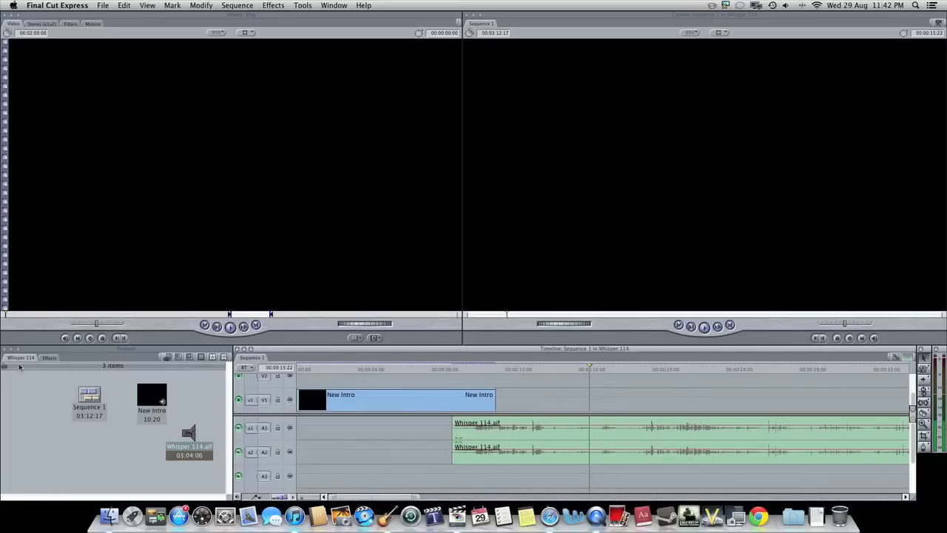
- Apply the Cross Fade (0dB) audio transition to the start of Whisper 114.aif on tracks A1 and A2
{"action": "left_click", "coordinate": [50, 358]}
{"action": "scroll", "coordinate": [71, 434], "scroll_direction": "down", "scroll_amount": 10}
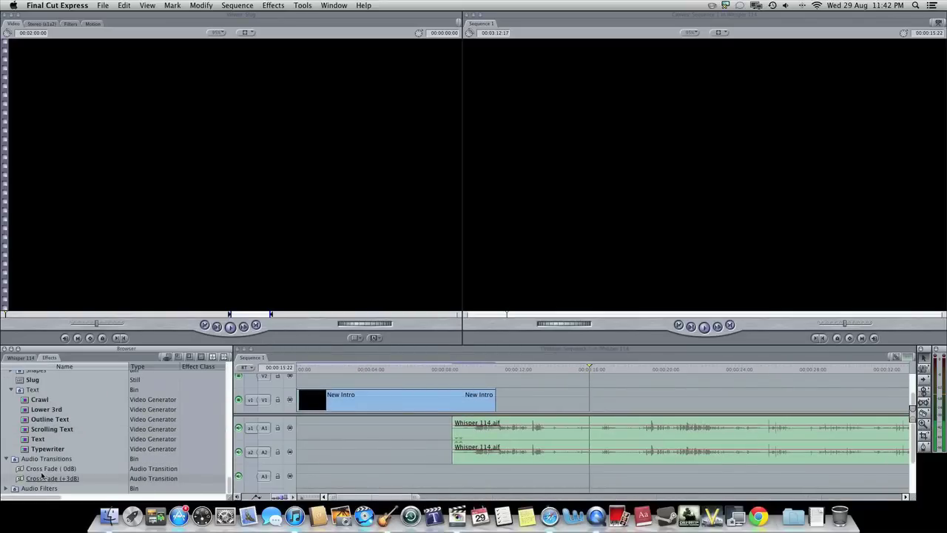
{"action": "left_click", "coordinate": [42, 471]}
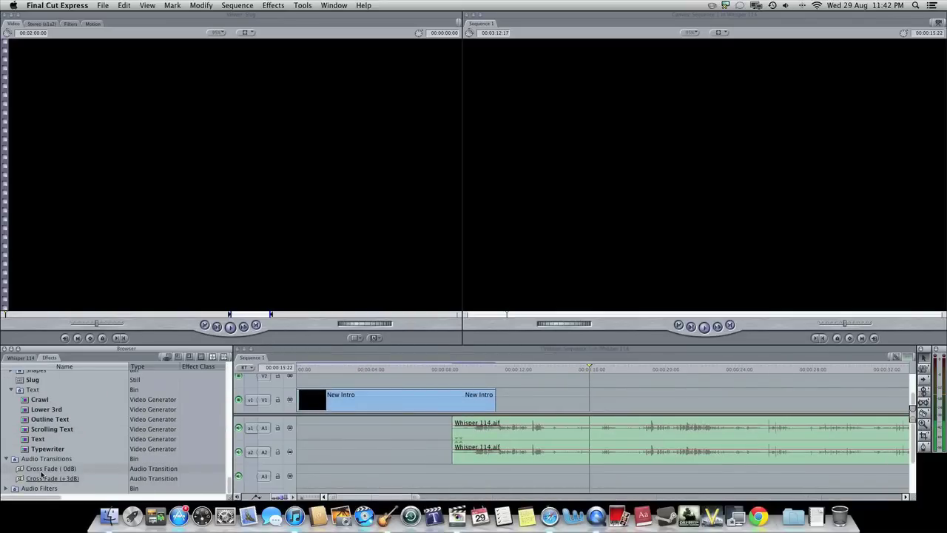
{"action": "left_click_drag", "start_coordinate": [42, 474], "coordinate": [466, 435]}
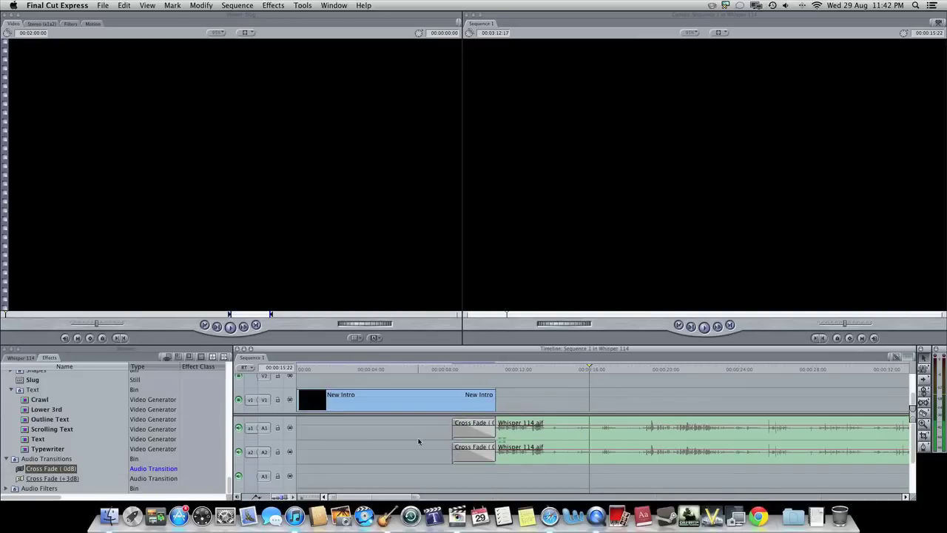
- Apply Cross Fade (0dB) to the end of Whisper 114.aif and move the playhead to the opening fade at 00:00:08:11
{"action": "scroll", "coordinate": [445, 441], "scroll_direction": "right", "scroll_amount": 5}
{"action": "scroll", "coordinate": [444, 440], "scroll_direction": "right", "scroll_amount": 10}
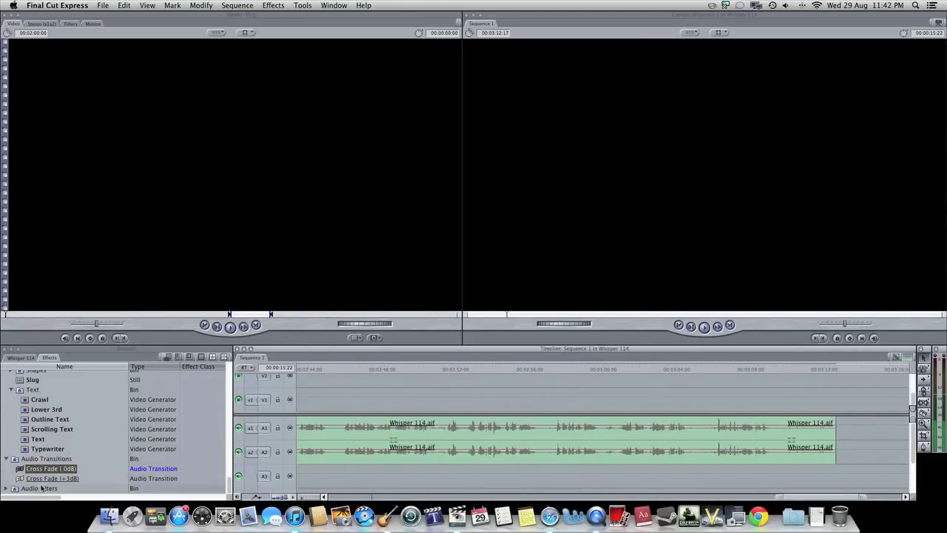
{"action": "left_click_drag", "start_coordinate": [46, 473], "coordinate": [792, 438]}
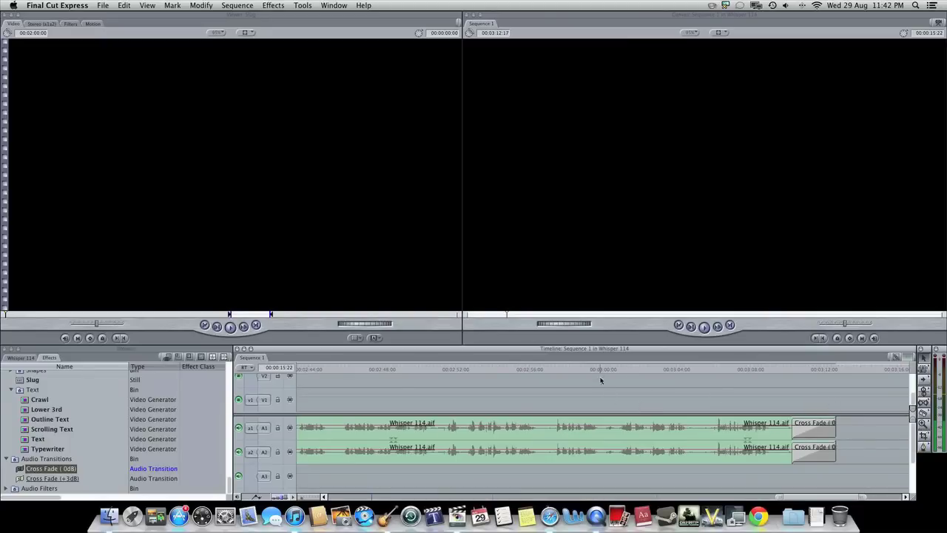
{"action": "scroll", "coordinate": [590, 393], "scroll_direction": "left", "scroll_amount": 10}
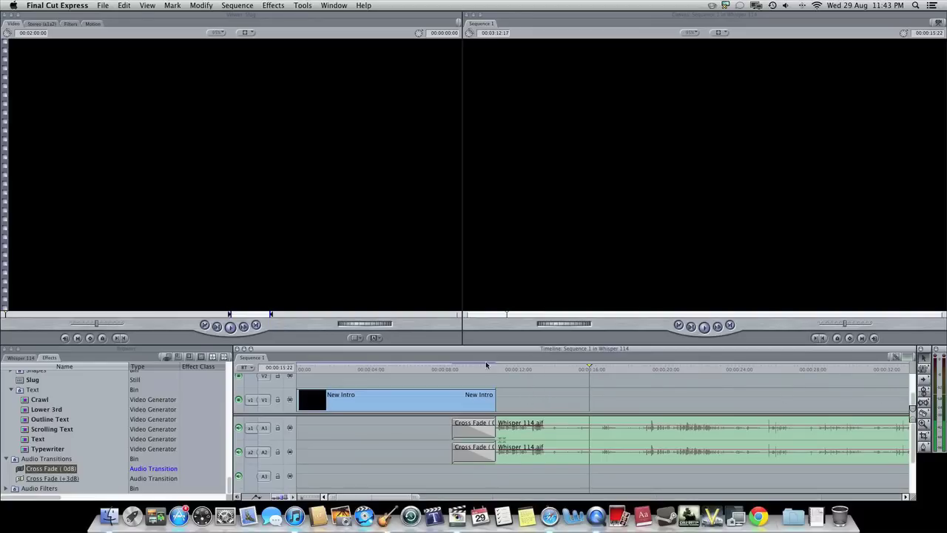
{"action": "mouse_move", "coordinate": [435, 369]}
{"action": "left_mouse_down"}
{"action": "mouse_move", "coordinate": [721, 372]}
{"action": "mouse_move", "coordinate": [452, 370]}
{"action": "left_mouse_up"}
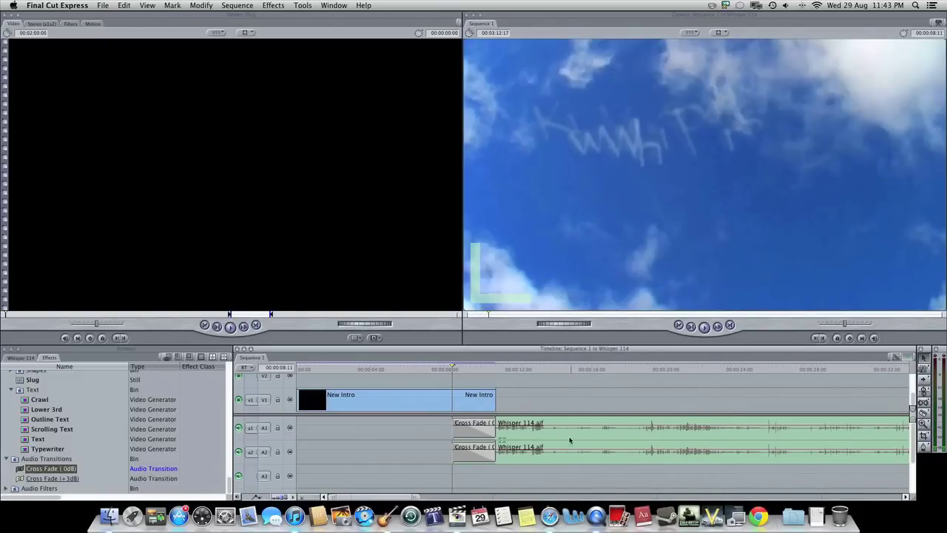
- Start exporting the sequence with QuickTime Conversion, naming the file Whisper 114 and keeping the QuickTime Movie format
{"action": "left_click", "coordinate": [102, 5]}
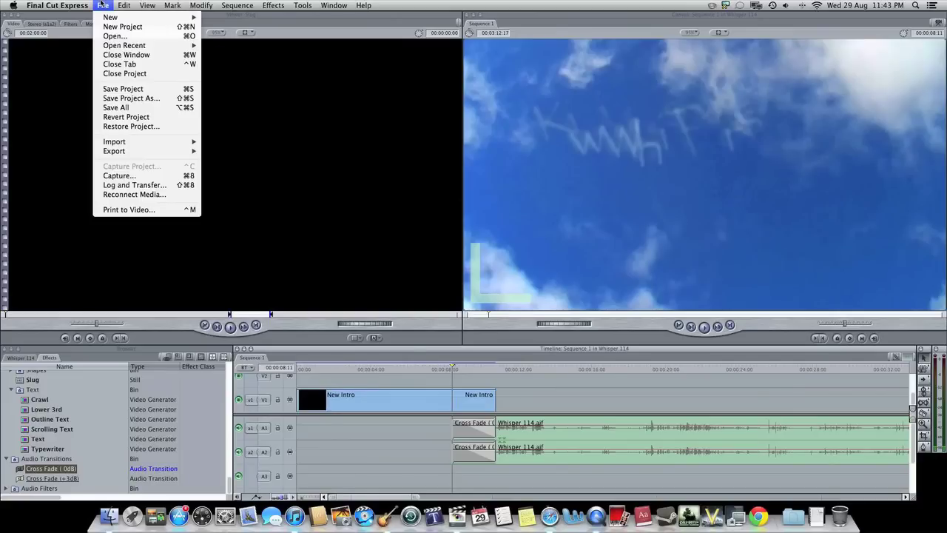
{"action": "mouse_move", "coordinate": [163, 145]}
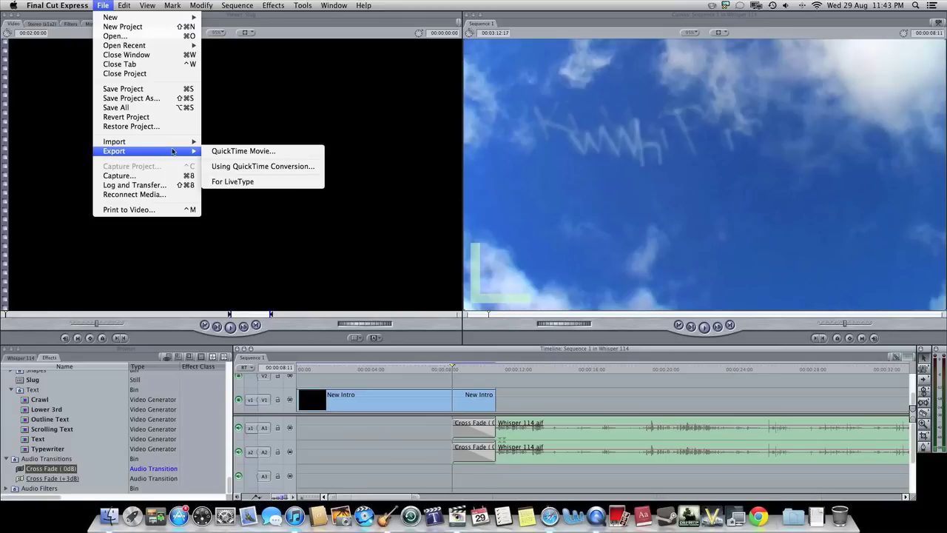
{"action": "left_click", "coordinate": [291, 168]}
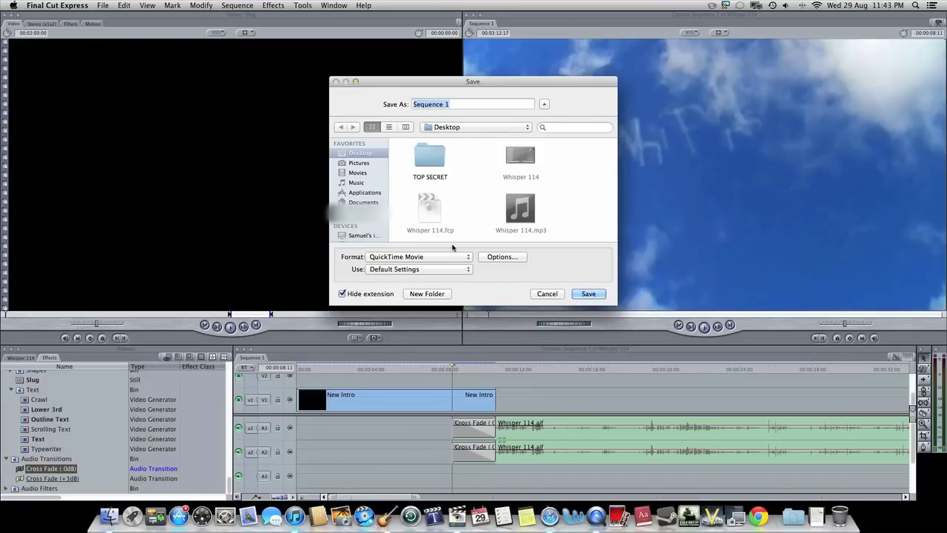
{"action": "type", "text": "Whisper 114"}
{"action": "left_click", "coordinate": [454, 259]}
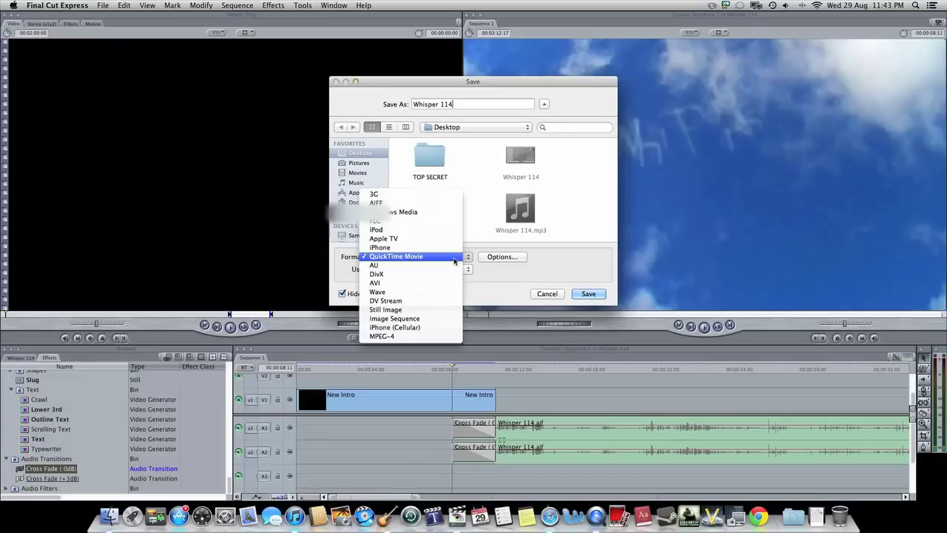
{"action": "left_click", "coordinate": [521, 274]}
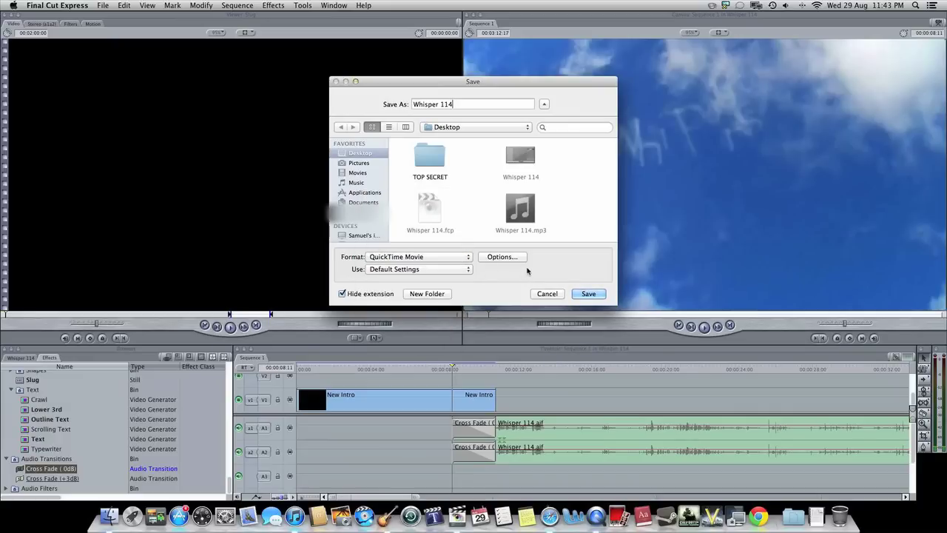
- Set the H.264 video compression to automatic key frames, faster single-pass encoding and a data rate restricted to 1000 kbits/sec
{"action": "left_click", "coordinate": [502, 257]}
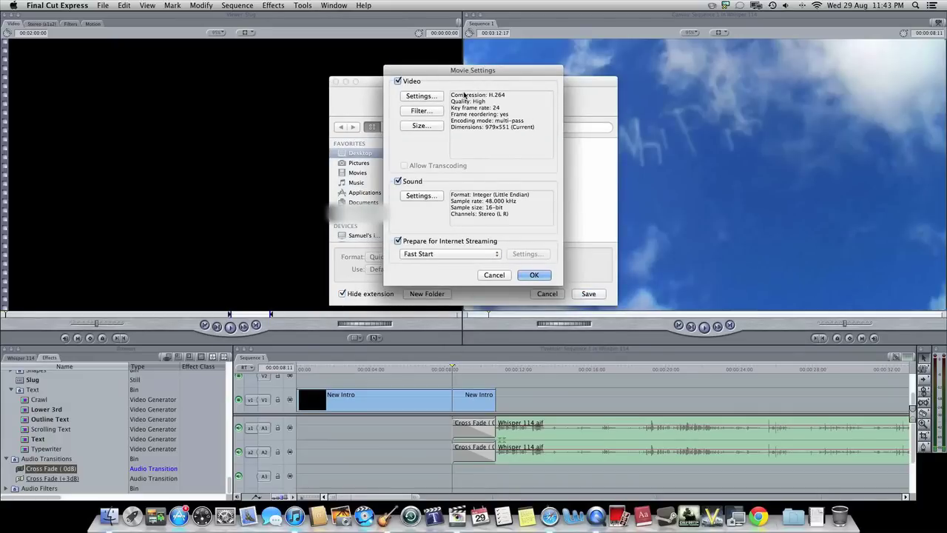
{"action": "left_click", "coordinate": [421, 96]}
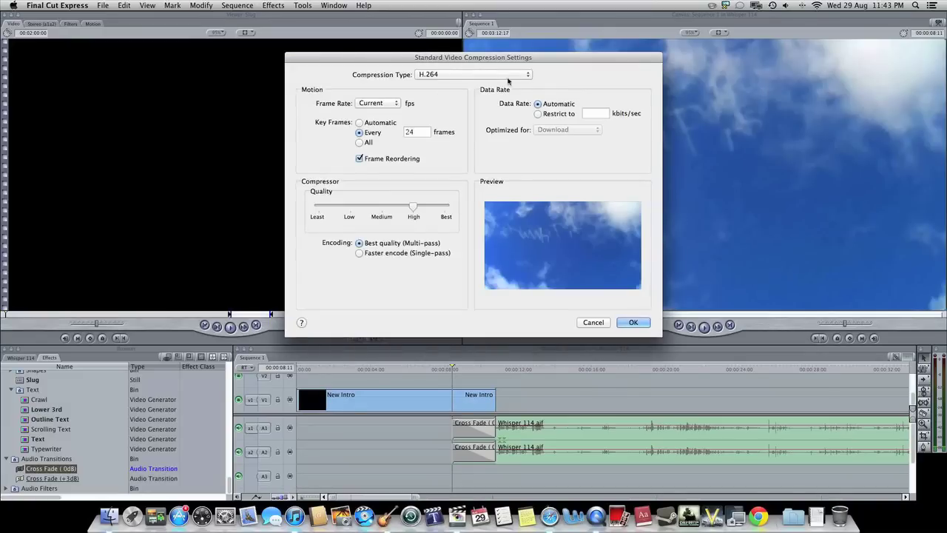
{"action": "left_click_drag", "start_coordinate": [544, 61], "coordinate": [545, 61]}
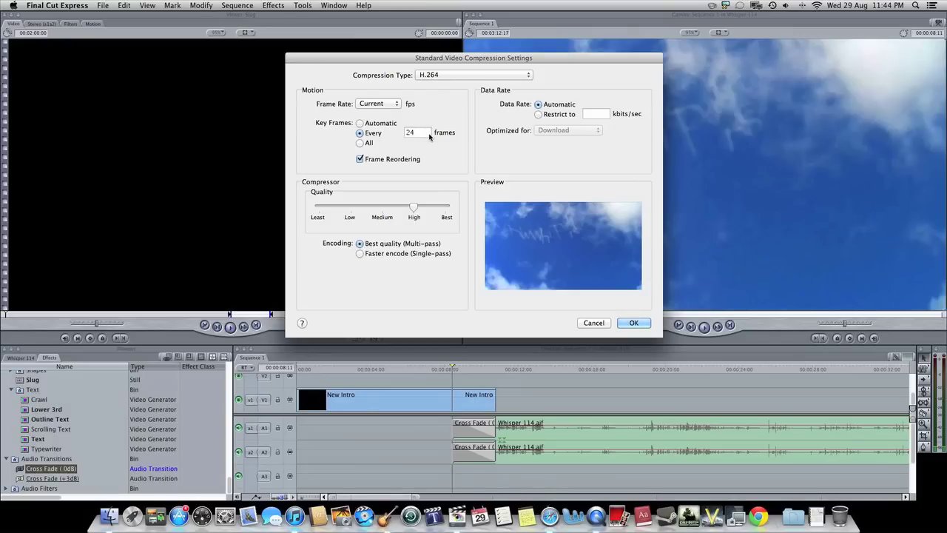
{"action": "left_click", "coordinate": [386, 124]}
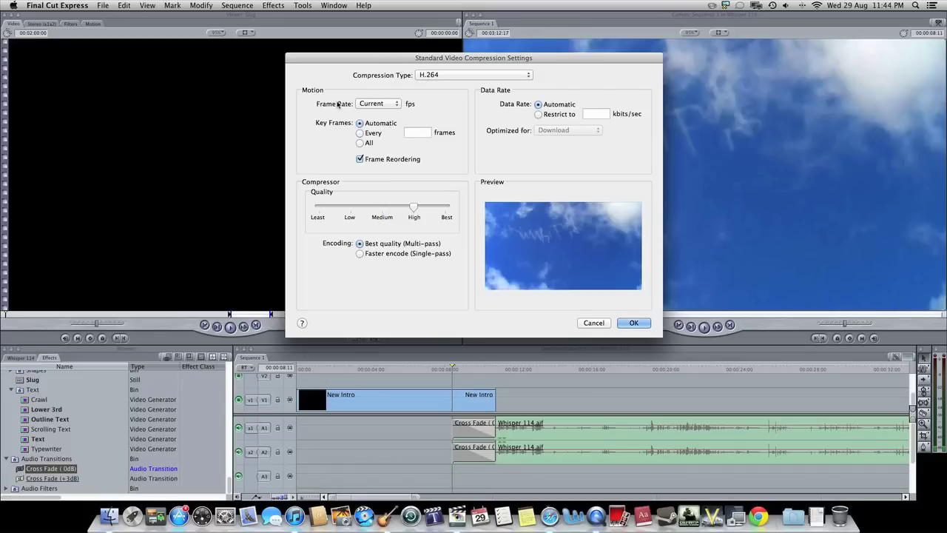
{"action": "left_click", "coordinate": [376, 255]}
{"action": "left_click", "coordinate": [560, 115]}
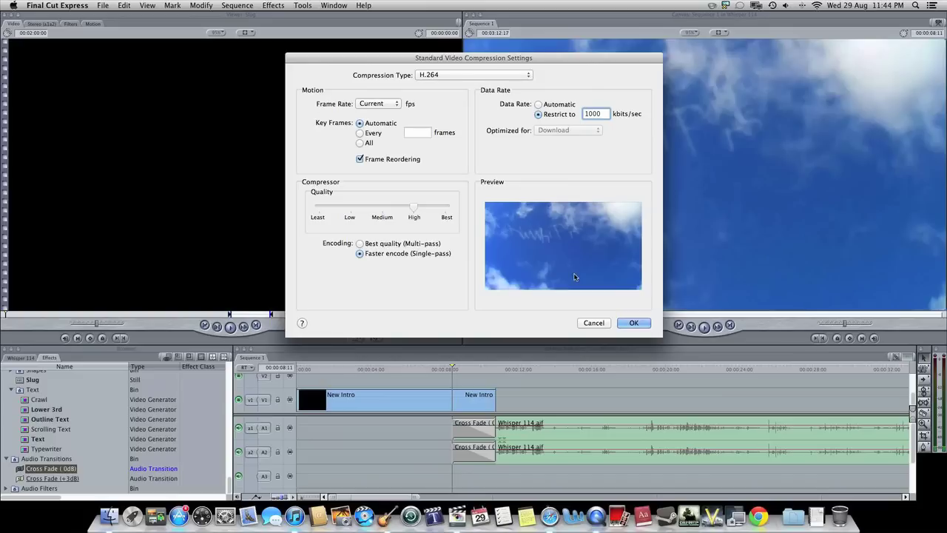
{"action": "left_click", "coordinate": [631, 323]}
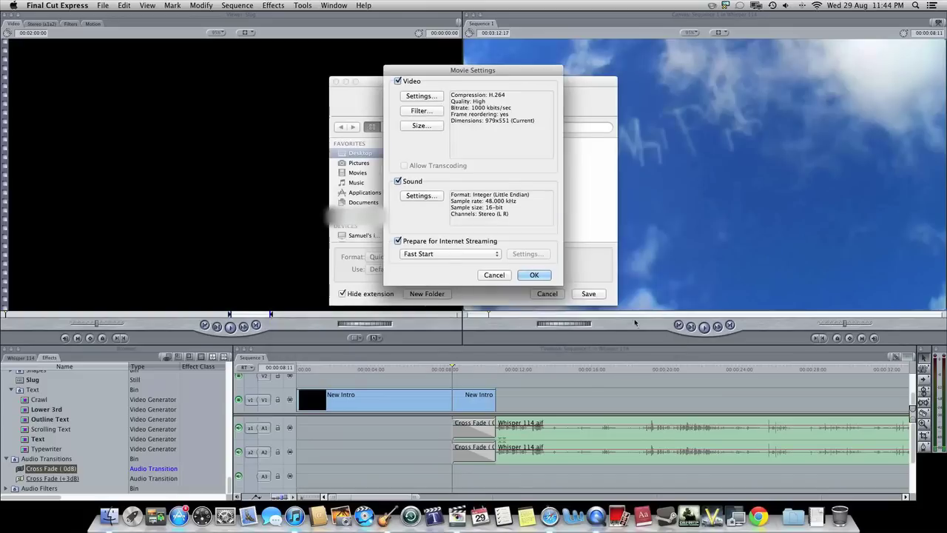
- Check the export's video filter options without applying any, and set the export dimensions to PAL 720 x 576 16:9
{"action": "left_click", "coordinate": [420, 111]}
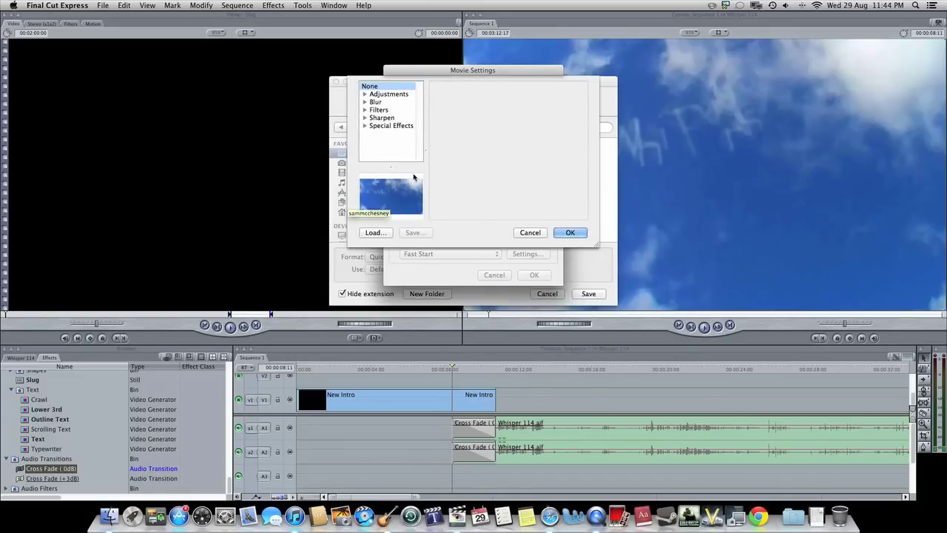
{"action": "left_click", "coordinate": [529, 233]}
{"action": "left_click", "coordinate": [426, 126]}
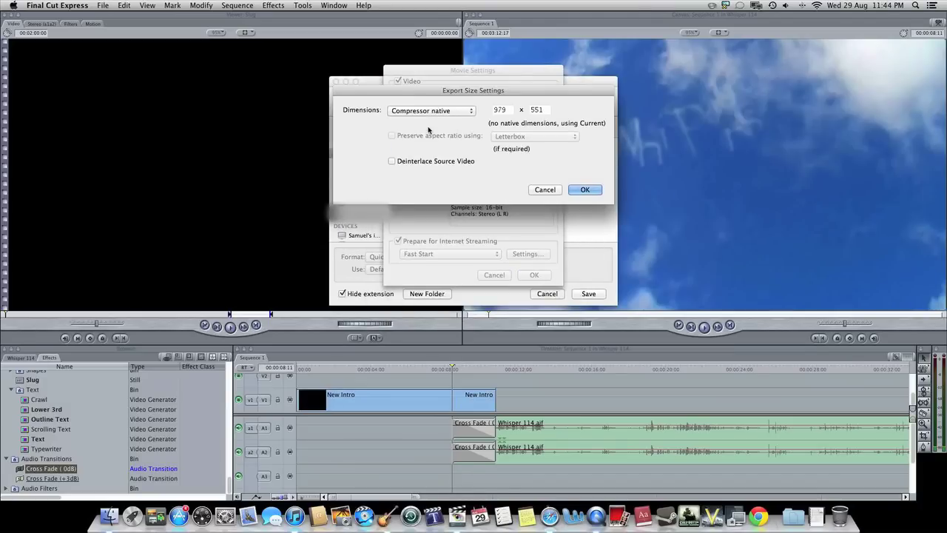
{"action": "left_click", "coordinate": [462, 113]}
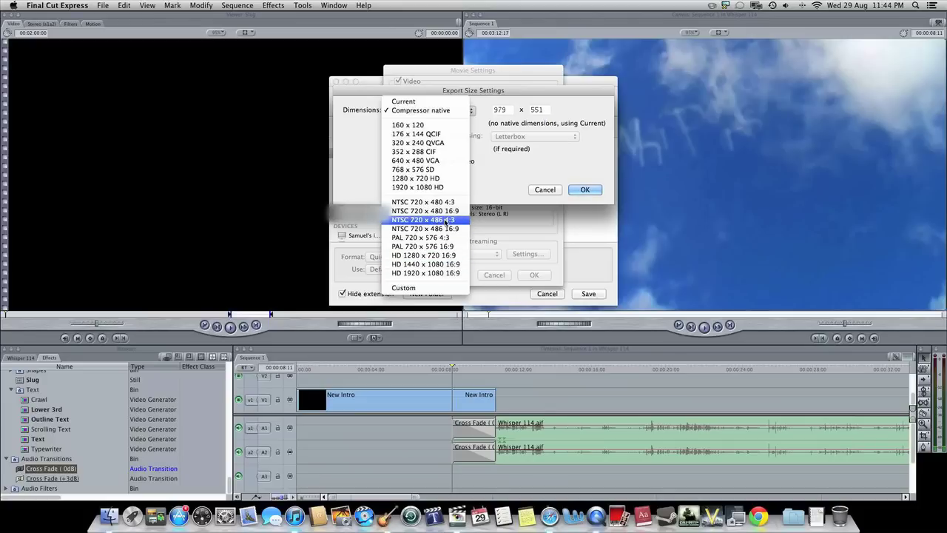
{"action": "left_click", "coordinate": [434, 246]}
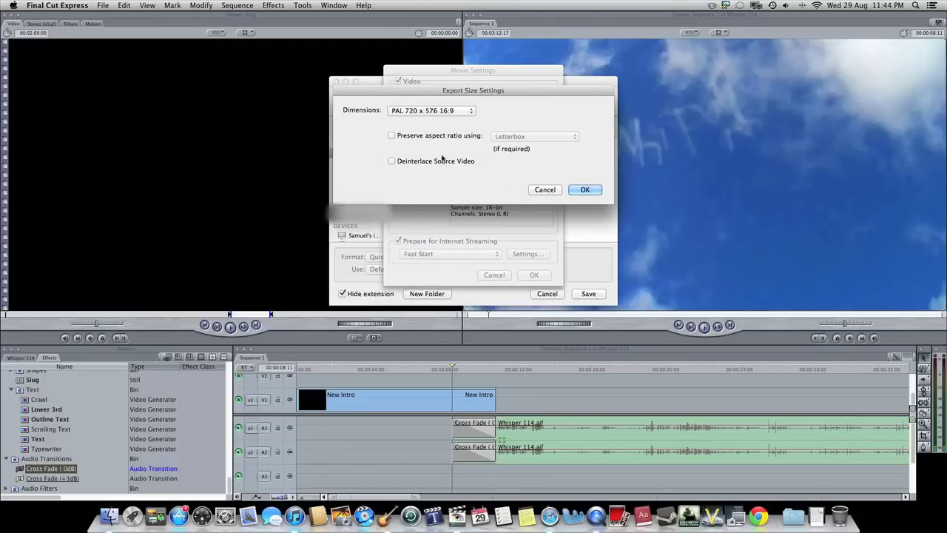
{"action": "left_click", "coordinate": [584, 189]}
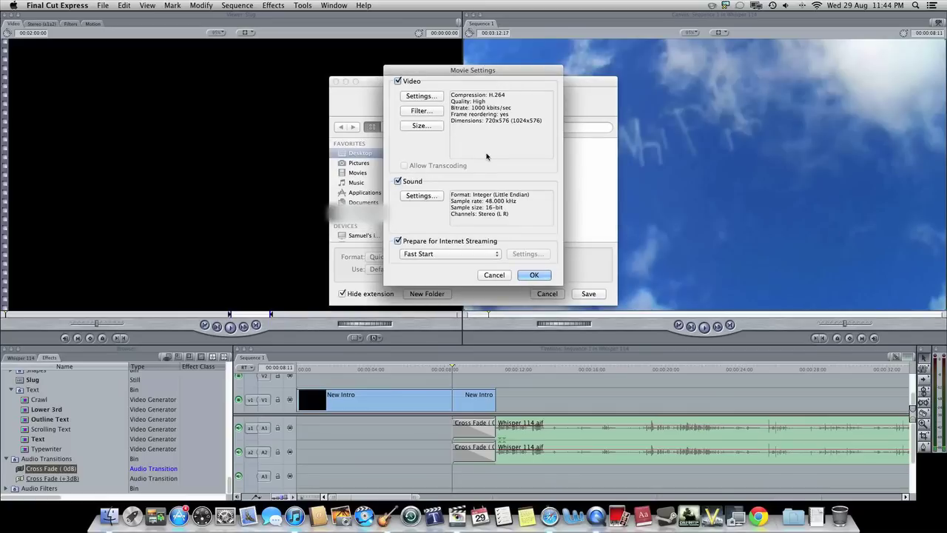
- Set the export's sound format to AAC, keeping stereo channels and the 48.000 kHz sample rate
{"action": "left_click", "coordinate": [421, 197]}
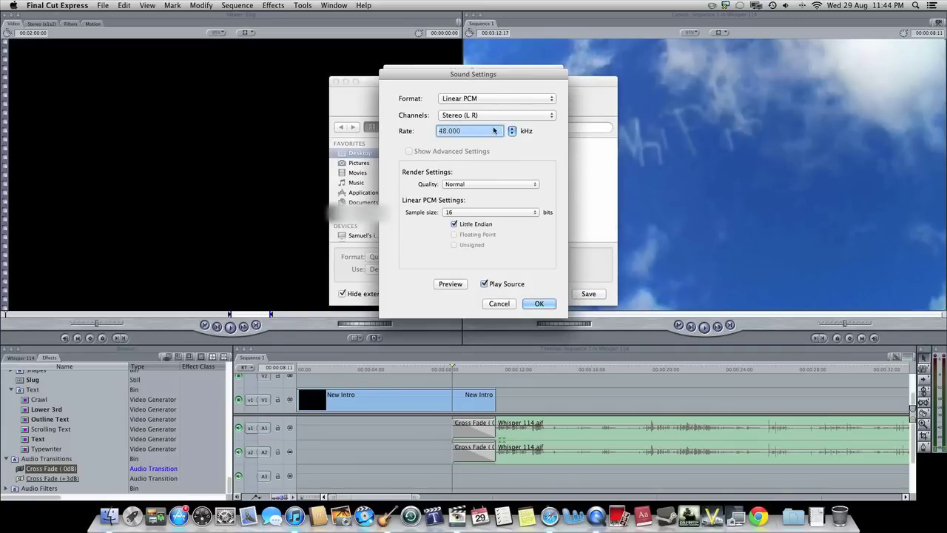
{"action": "left_click", "coordinate": [490, 99]}
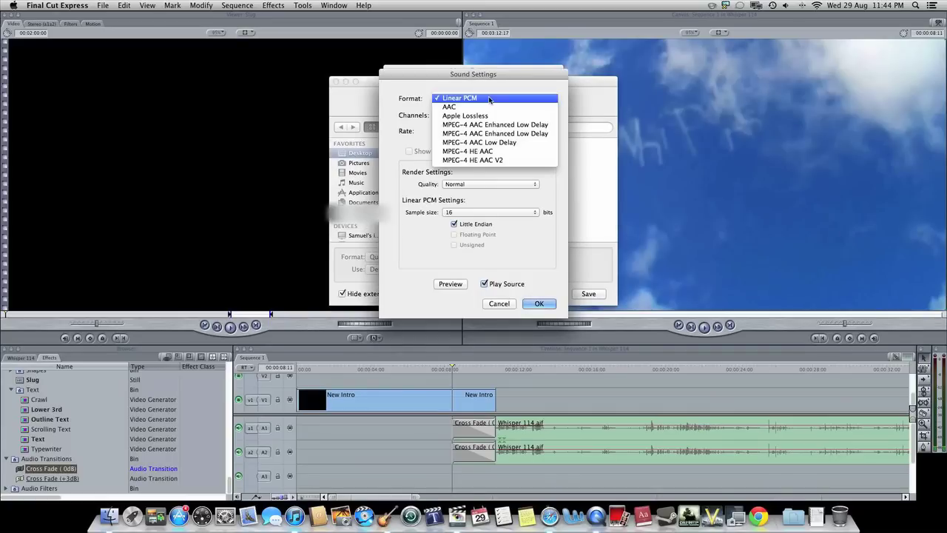
{"action": "left_click", "coordinate": [474, 96]}
{"action": "left_click", "coordinate": [497, 101]}
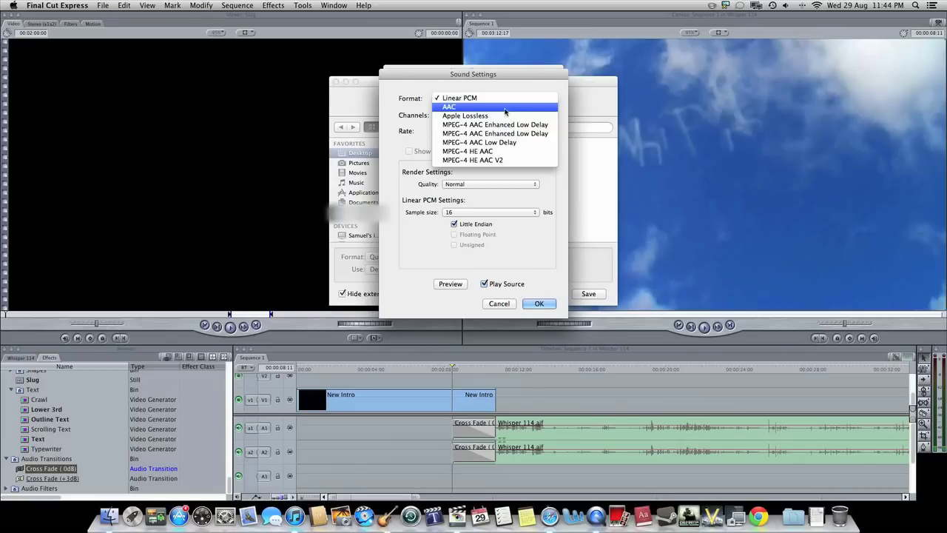
{"action": "left_click", "coordinate": [465, 107]}
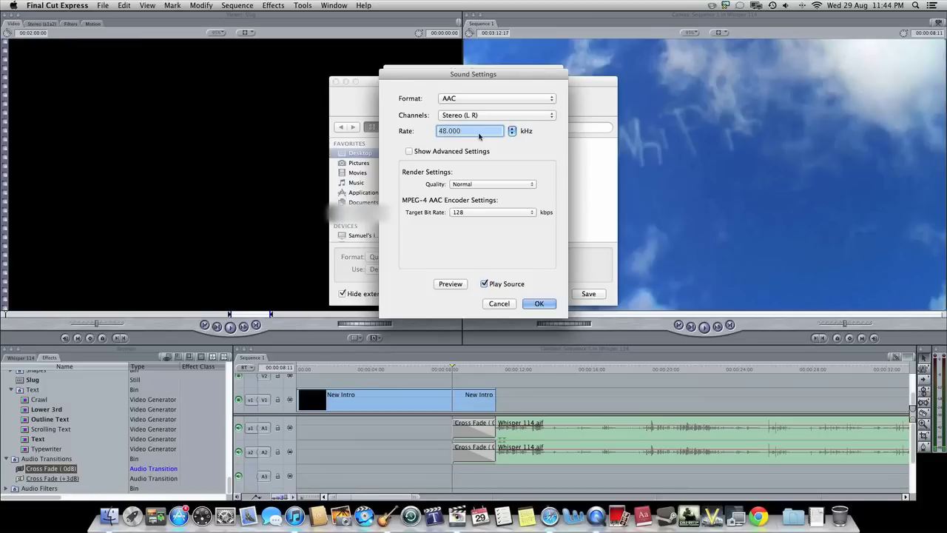
{"action": "left_click", "coordinate": [515, 131]}
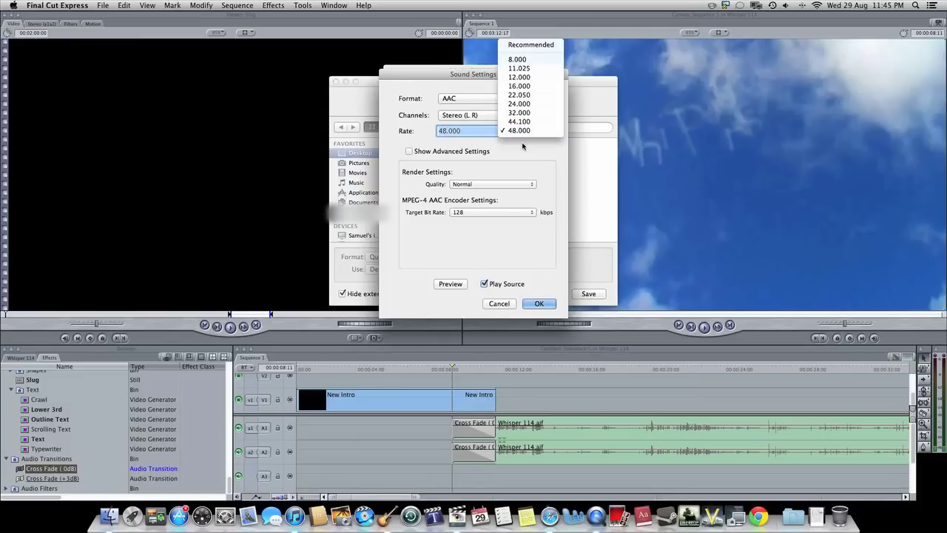
{"action": "left_click", "coordinate": [526, 134]}
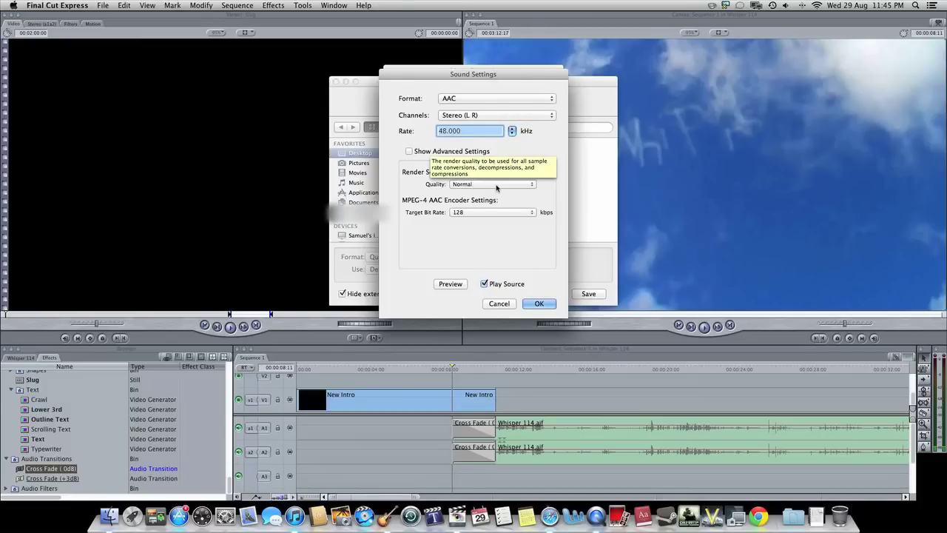
- Set the sound render quality to Best and the AAC target bit rate to 320 kbps
{"action": "left_click", "coordinate": [496, 184]}
{"action": "left_click", "coordinate": [476, 201]}
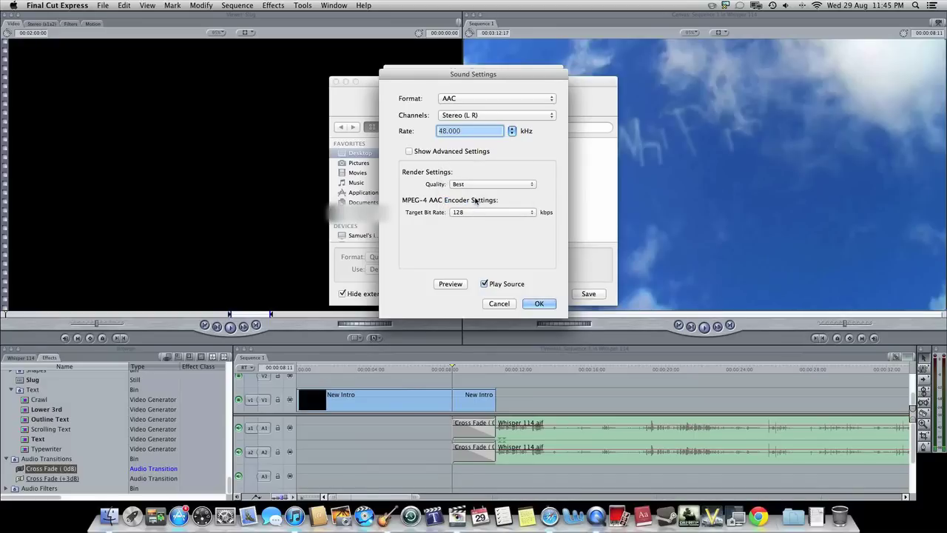
{"action": "left_click", "coordinate": [491, 214]}
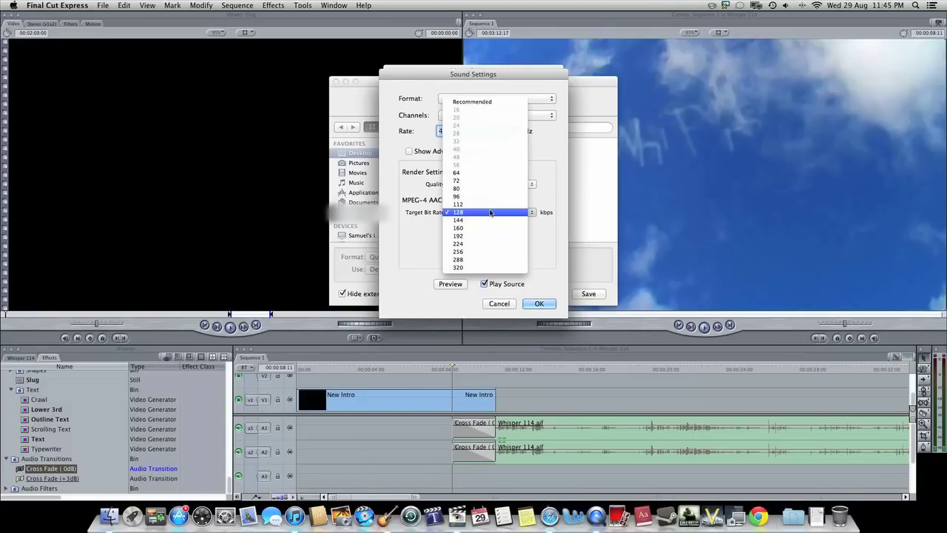
{"action": "left_click", "coordinate": [476, 267]}
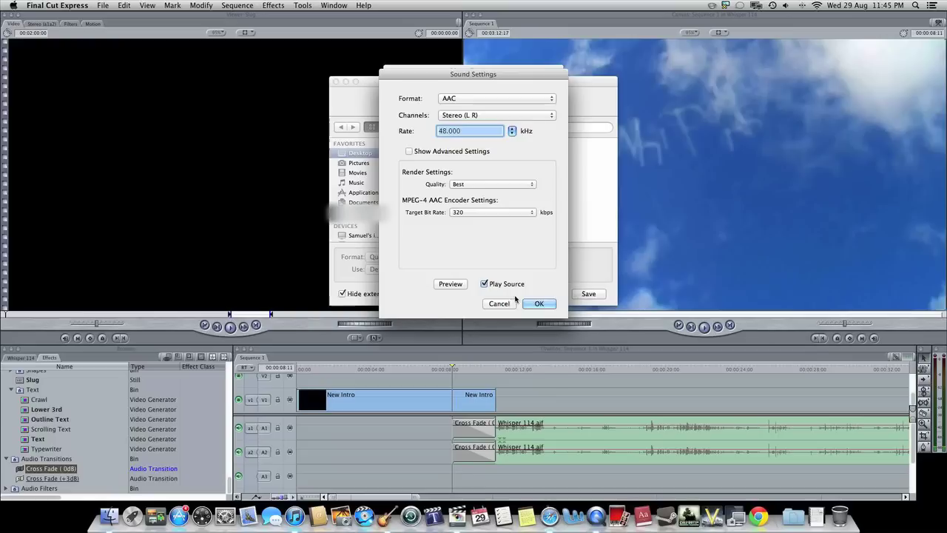
{"action": "left_click", "coordinate": [539, 303]}
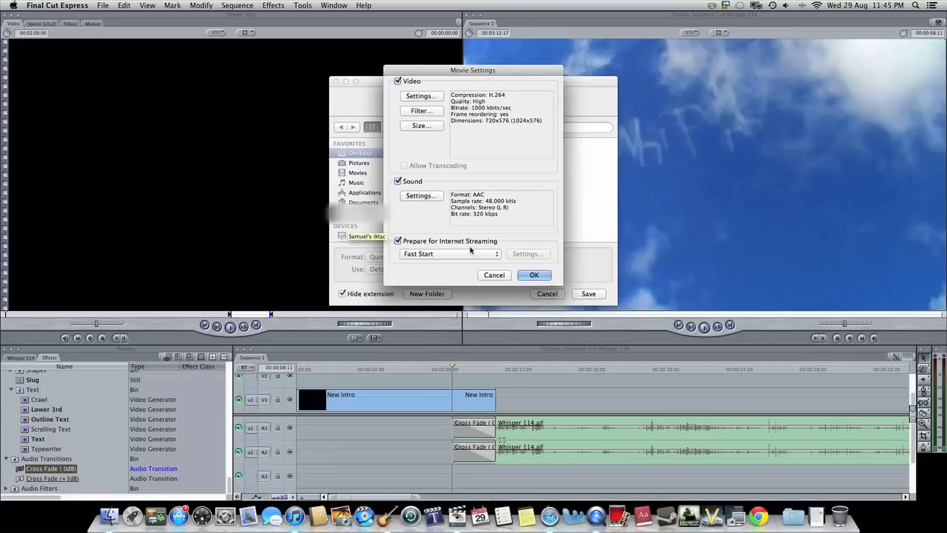
- Accept the movie settings with Fast Start streaming and save the Whisper 114 QuickTime export to the Desktop
{"action": "left_click", "coordinate": [539, 275]}
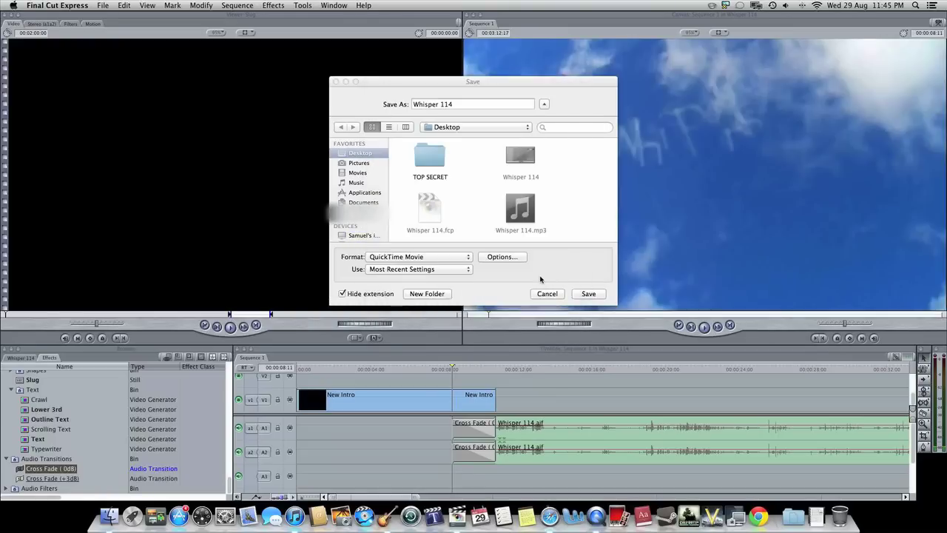
{"action": "left_click", "coordinate": [588, 294]}
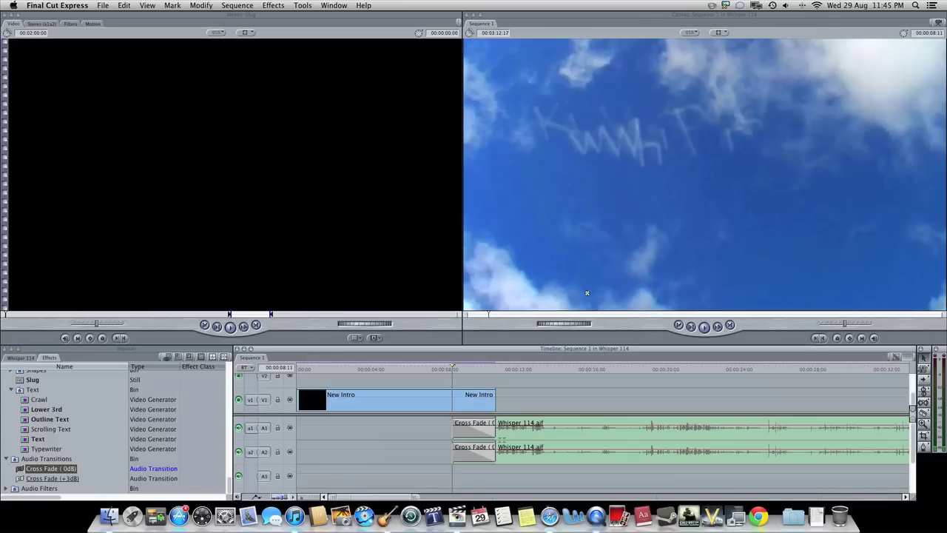